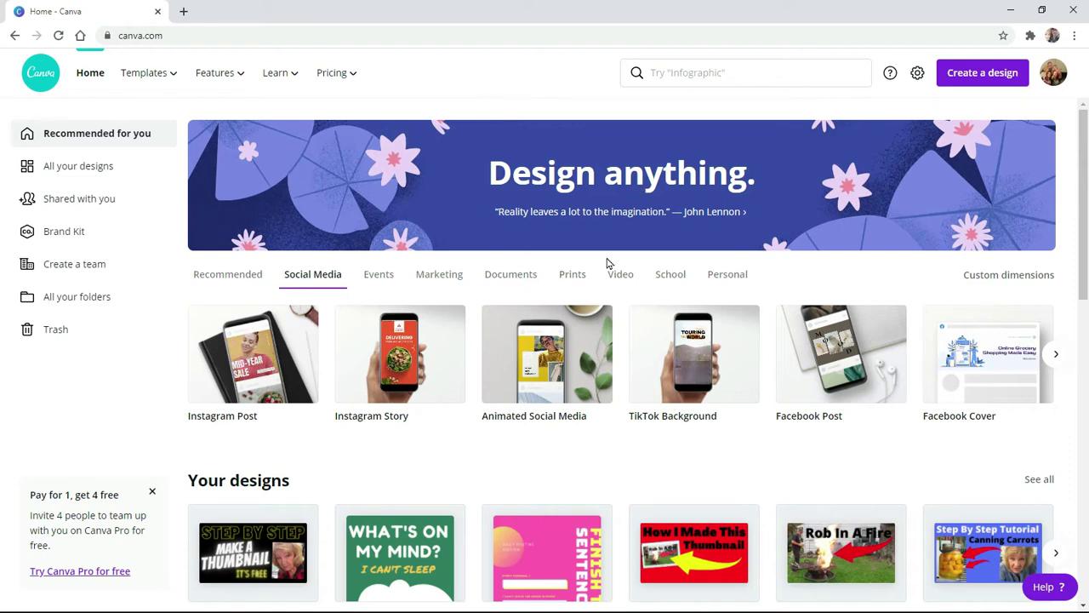
- Create a blank YouTube Thumbnail design from the Social Media category
{"action": "scroll", "coordinate": [521, 357], "scroll_direction": "down", "scroll_amount": 2}
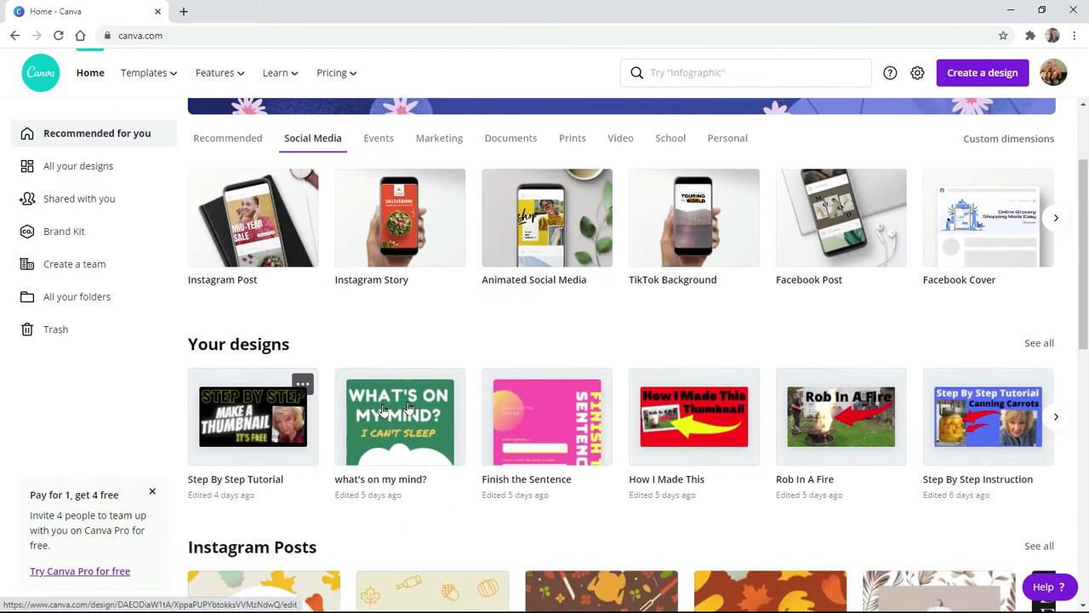
{"action": "scroll", "coordinate": [612, 403], "scroll_direction": "up", "scroll_amount": 2}
{"action": "scroll", "coordinate": [521, 417], "scroll_direction": "down", "scroll_amount": 2}
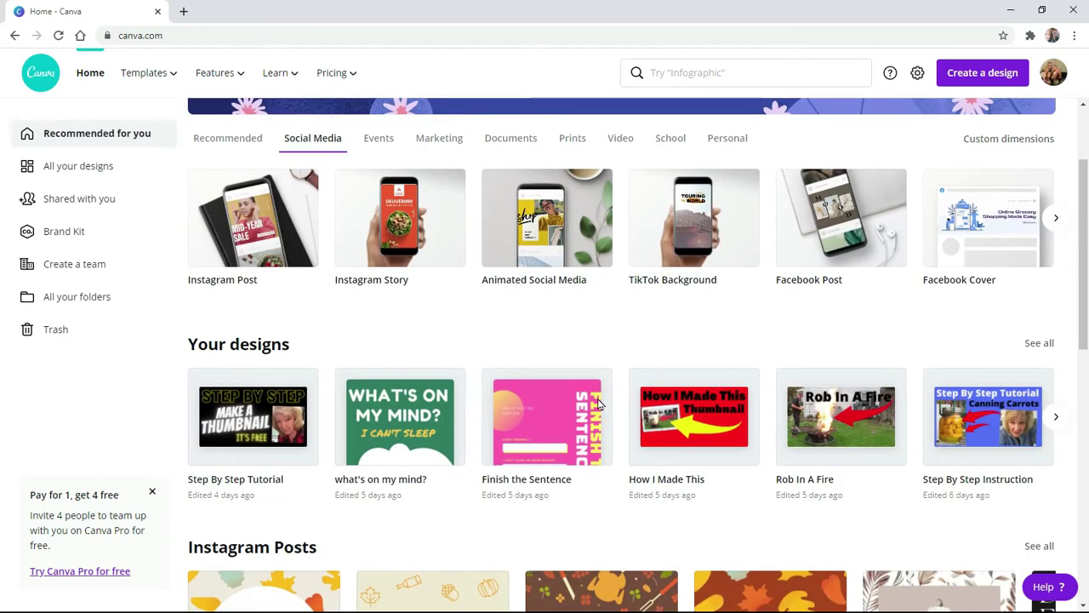
{"action": "scroll", "coordinate": [536, 340], "scroll_direction": "up", "scroll_amount": 2}
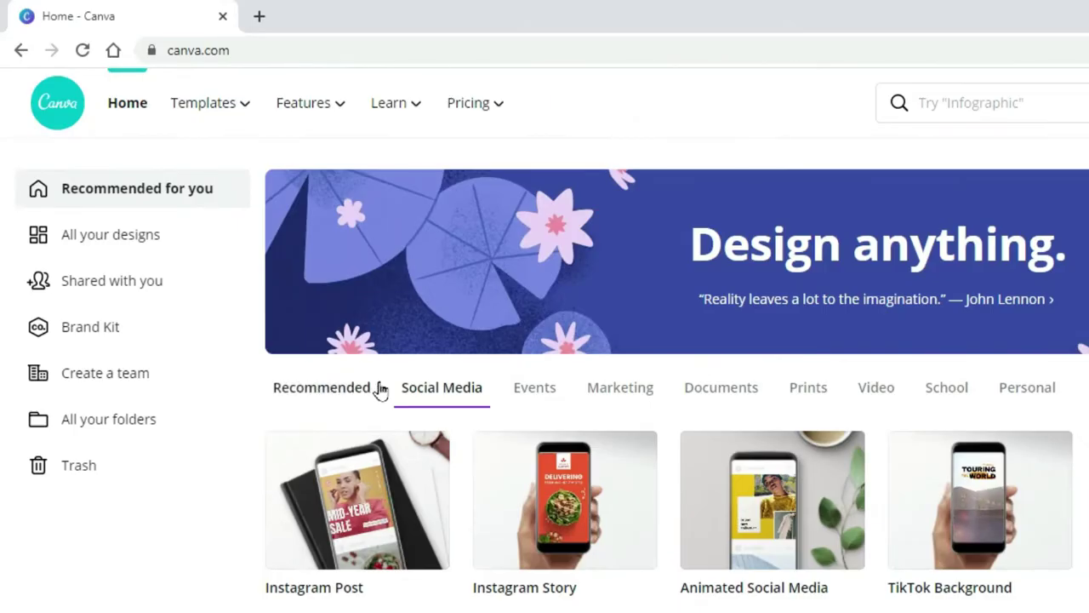
{"action": "left_click", "coordinate": [443, 389]}
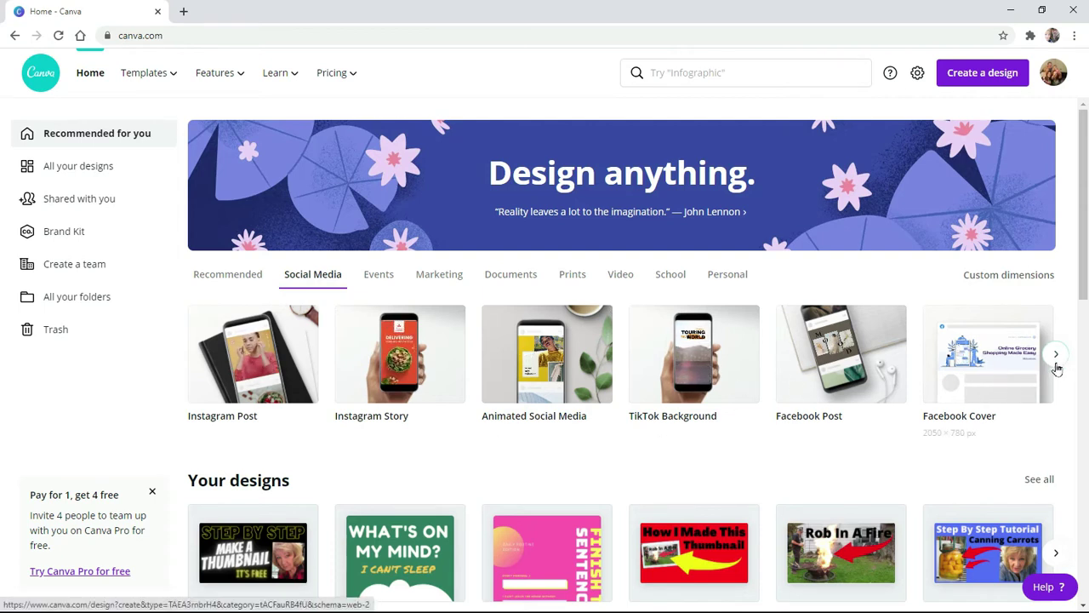
{"action": "left_click", "coordinate": [1056, 355]}
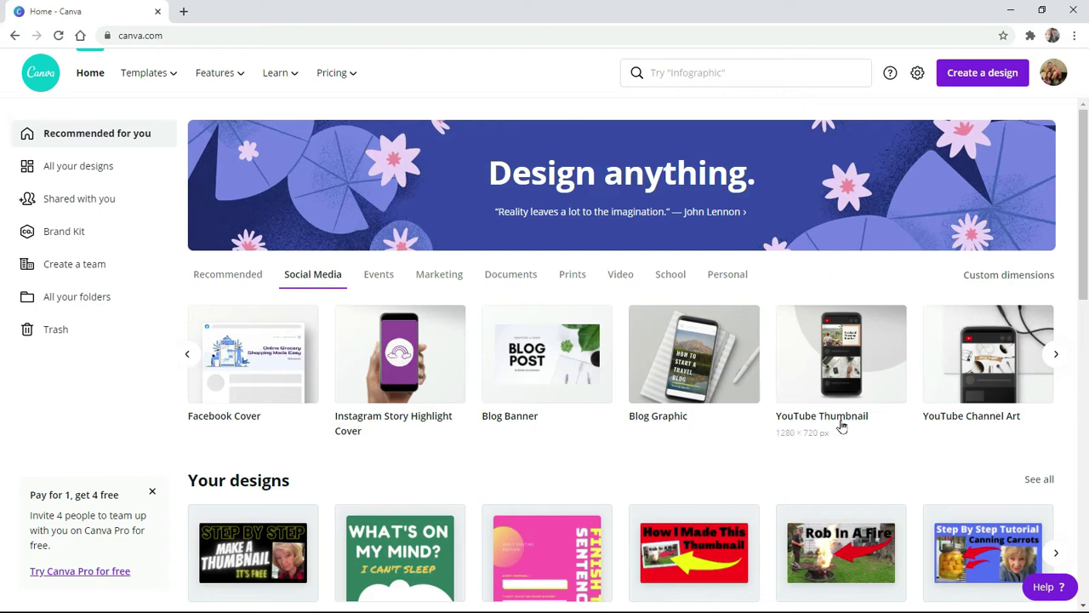
{"action": "left_click", "coordinate": [840, 375]}
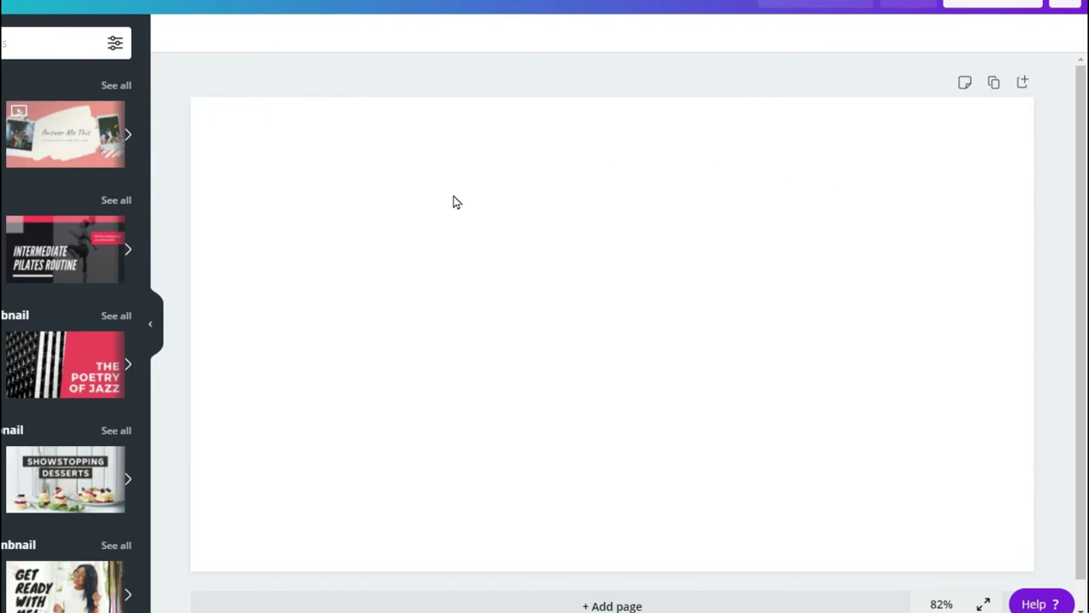
{"action": "left_click", "coordinate": [573, 228]}
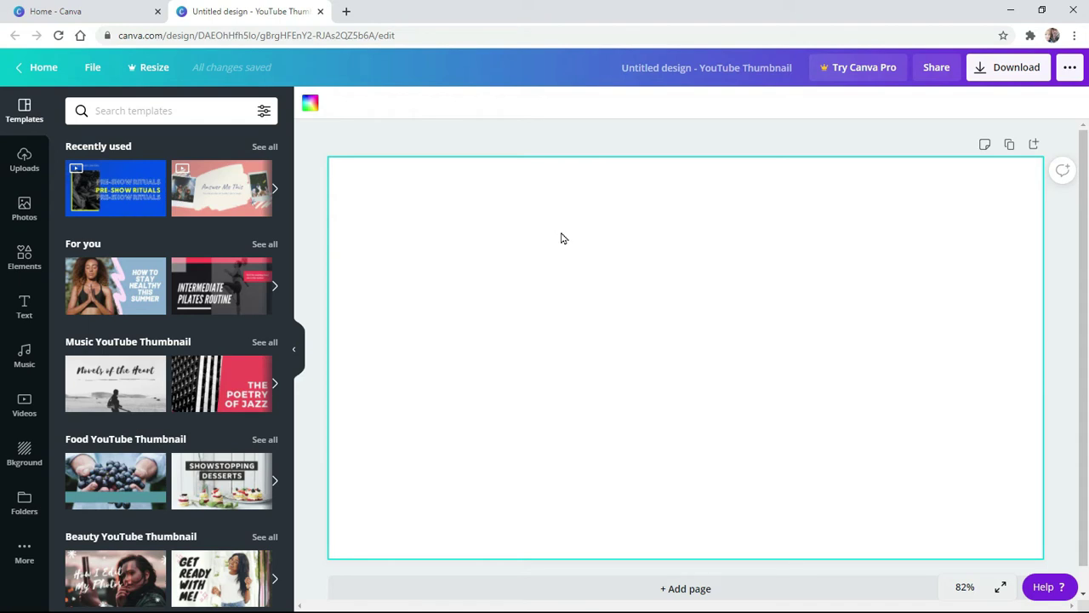
- Switch to the Photos viewer and look through the ice cream sandwich pictures from Snapshot to Snapshot_3
{"action": "left_click", "coordinate": [24, 159]}
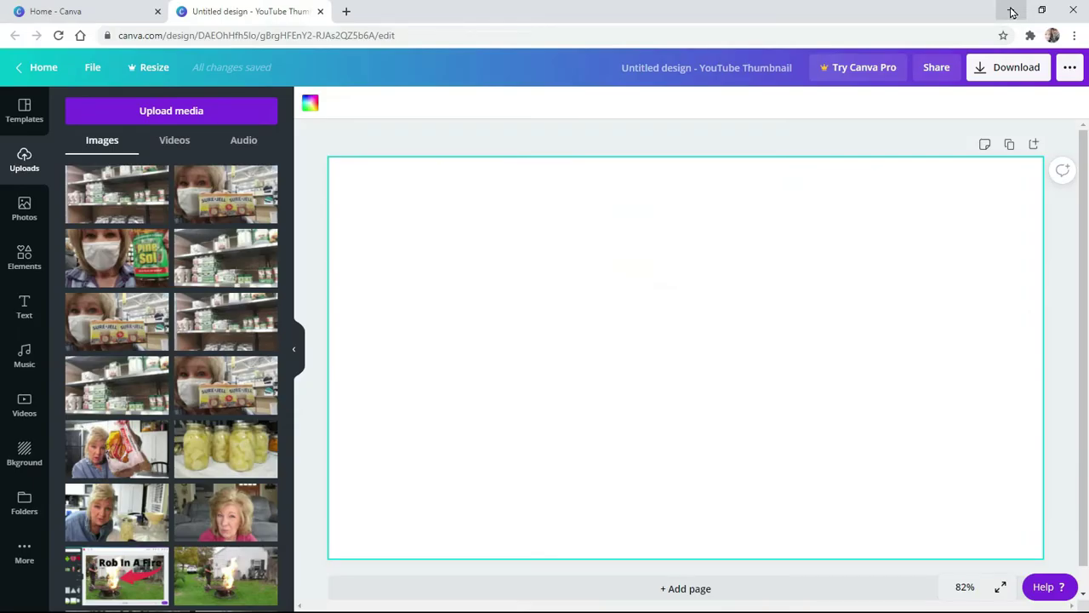
{"action": "left_click", "coordinate": [1012, 11]}
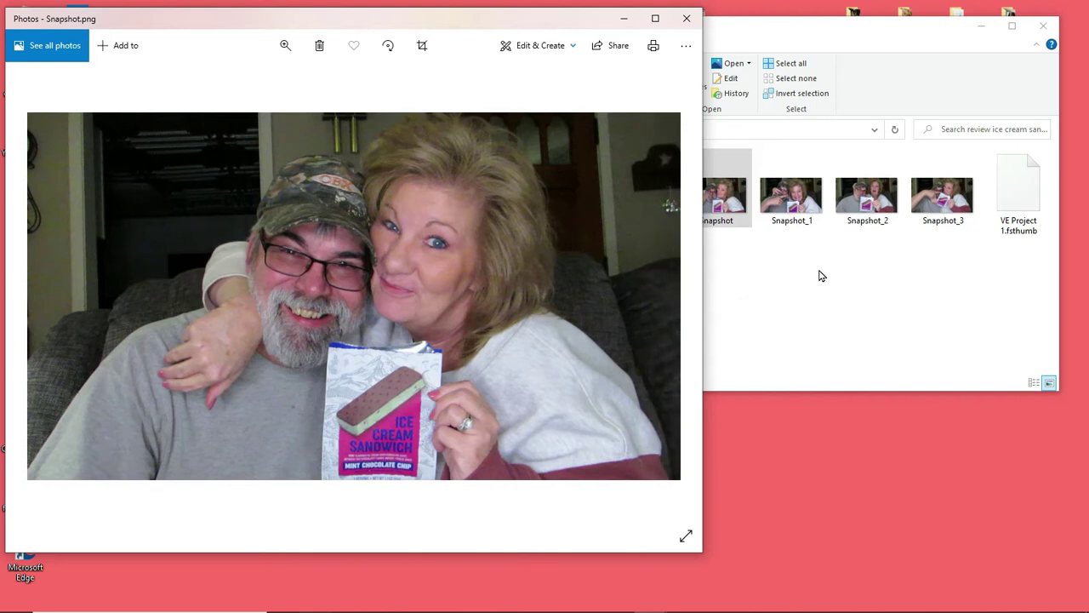
{"action": "mouse_move", "coordinate": [661, 305]}
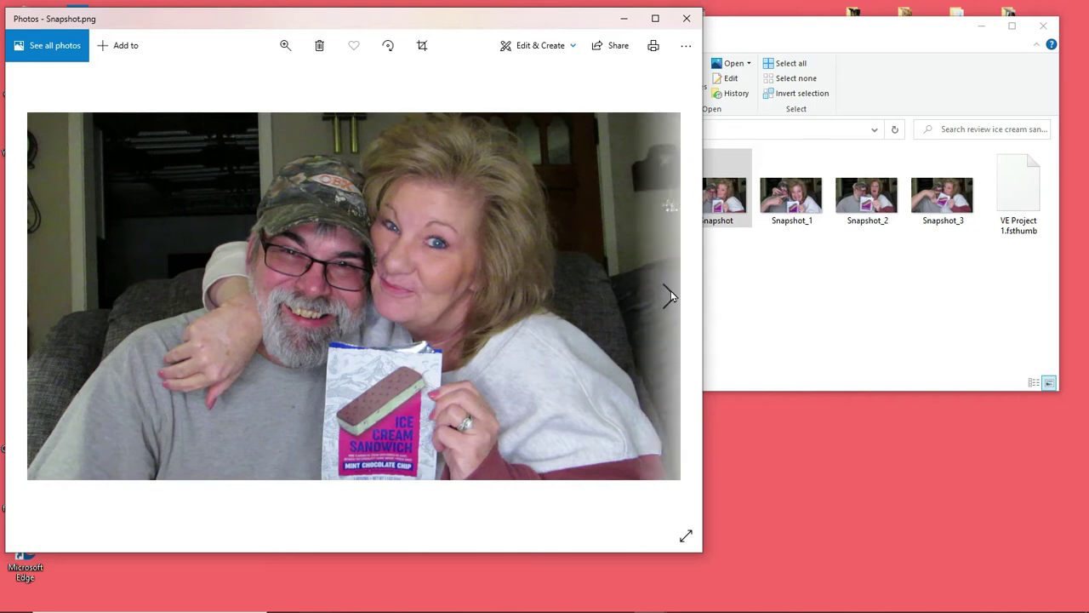
{"action": "left_click", "coordinate": [670, 291]}
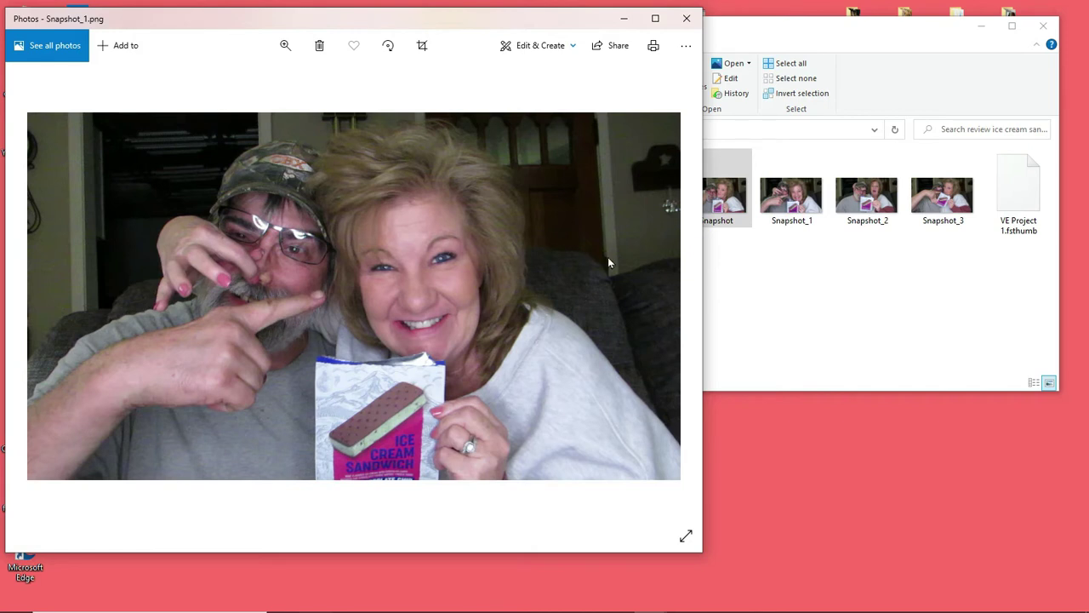
{"action": "mouse_move", "coordinate": [659, 292]}
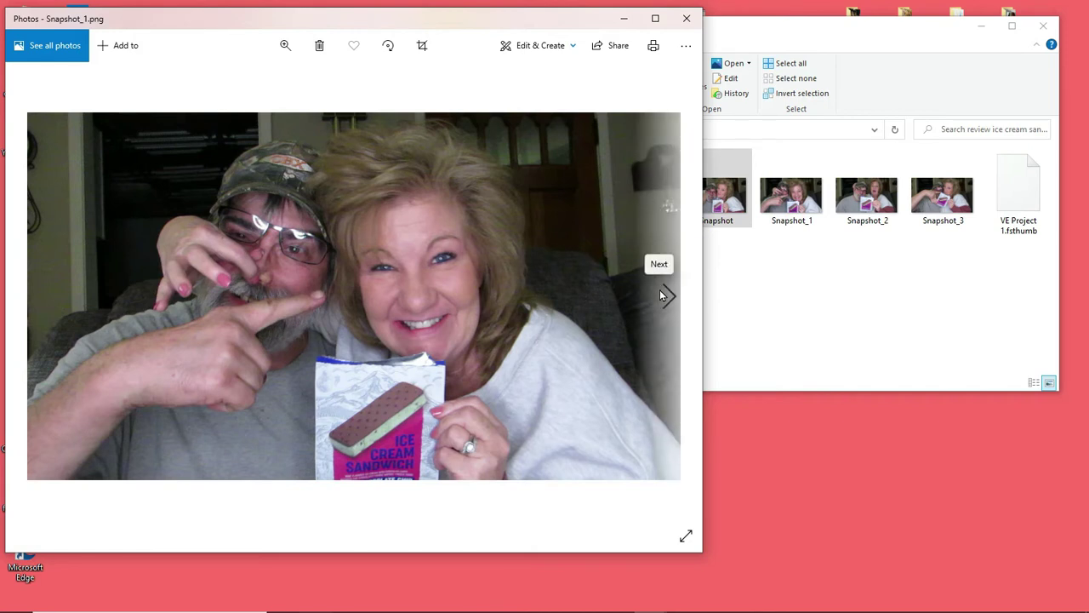
{"action": "left_click", "coordinate": [661, 295]}
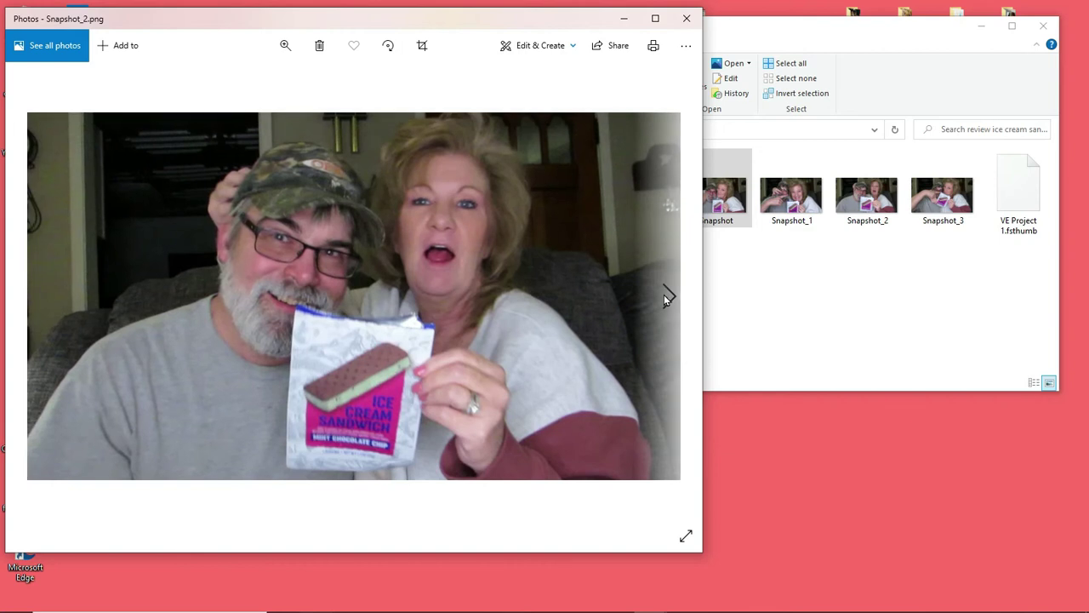
{"action": "left_click", "coordinate": [664, 296]}
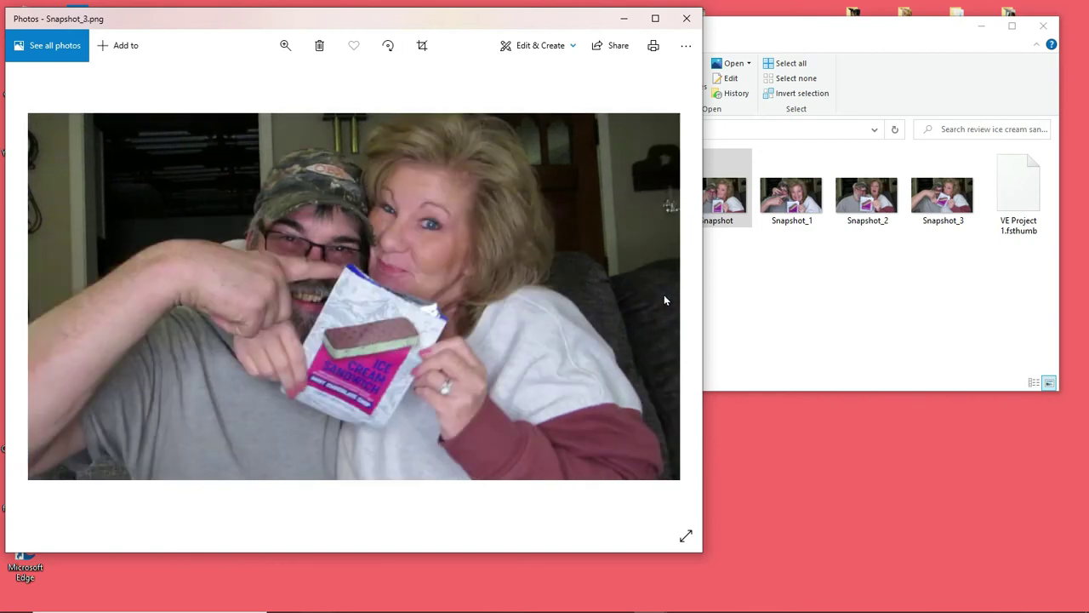
{"action": "left_click", "coordinate": [663, 295]}
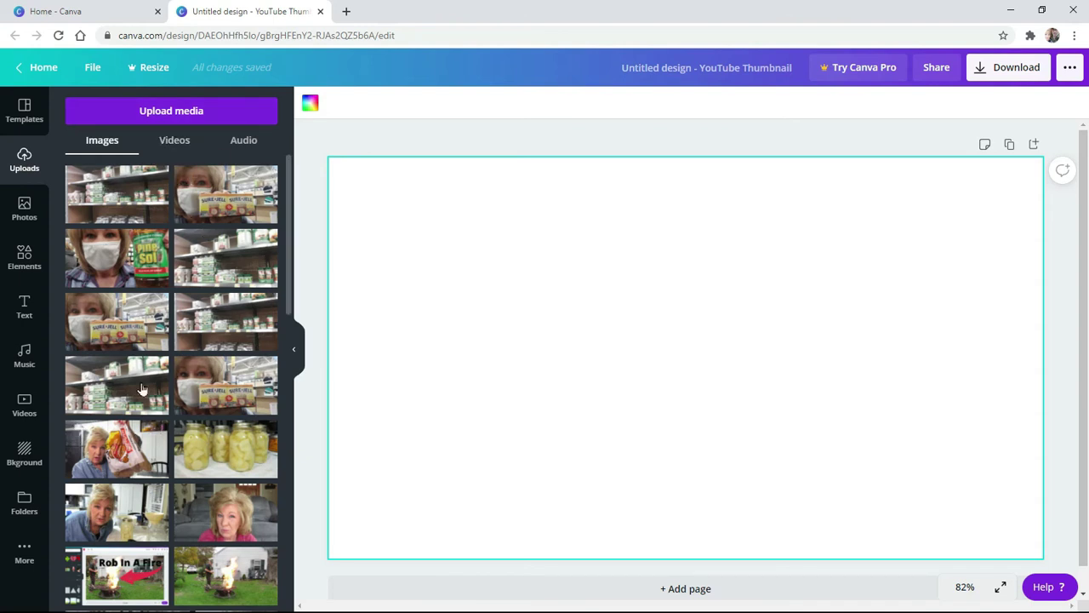
- Upload Snapshot_1 from the "review ice cream sandwich" folder on the Desktop and add it to the thumbnail
{"action": "left_click", "coordinate": [169, 111]}
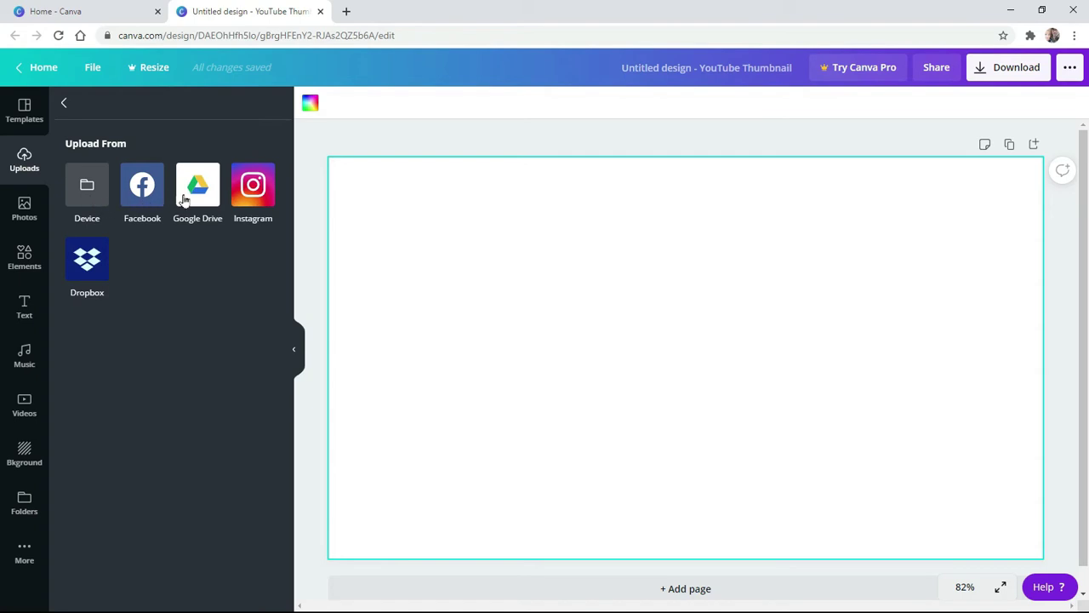
{"action": "left_click", "coordinate": [89, 187]}
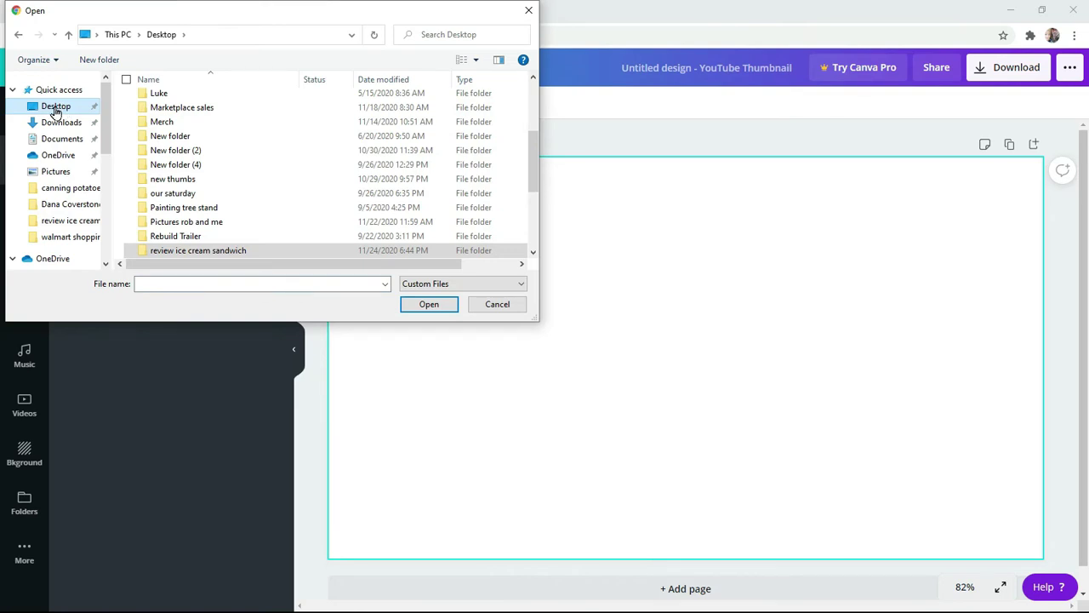
{"action": "scroll", "coordinate": [212, 115], "scroll_direction": "down", "scroll_amount": 1}
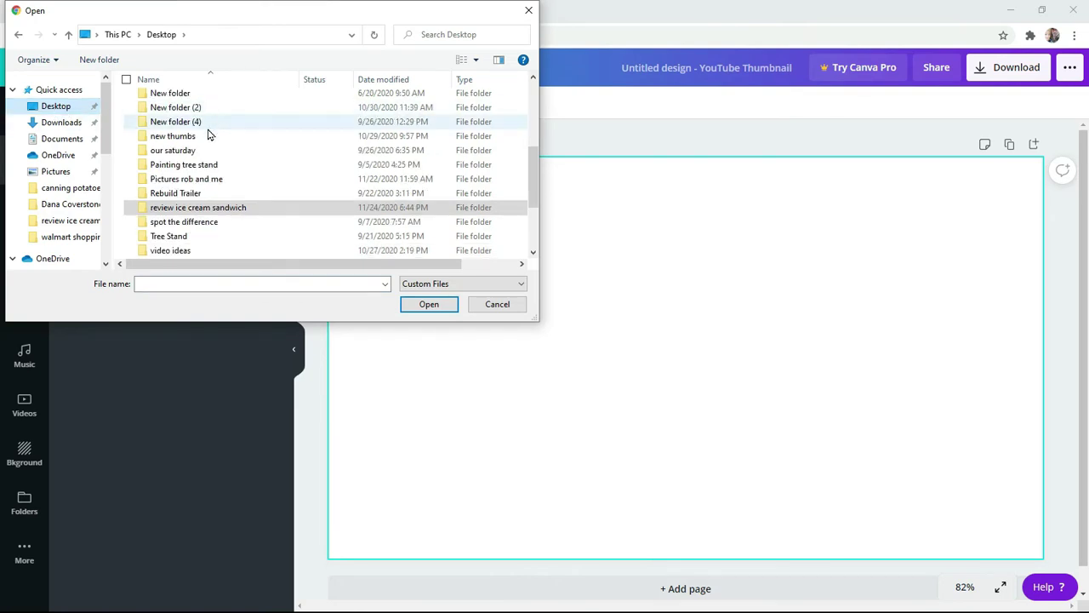
{"action": "scroll", "coordinate": [211, 134], "scroll_direction": "down", "scroll_amount": 1}
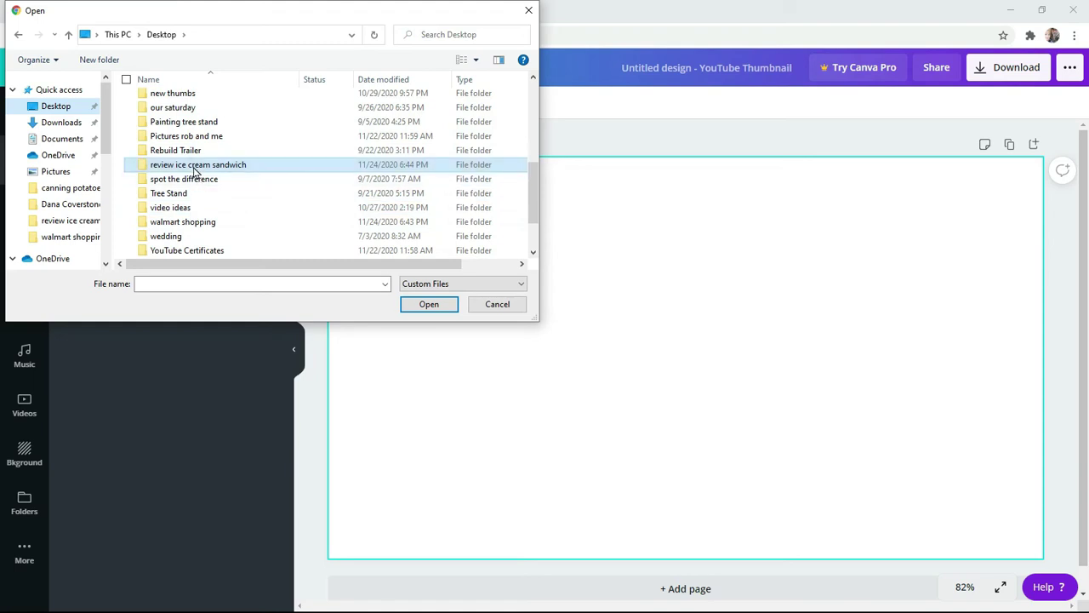
{"action": "double_click", "coordinate": [194, 170]}
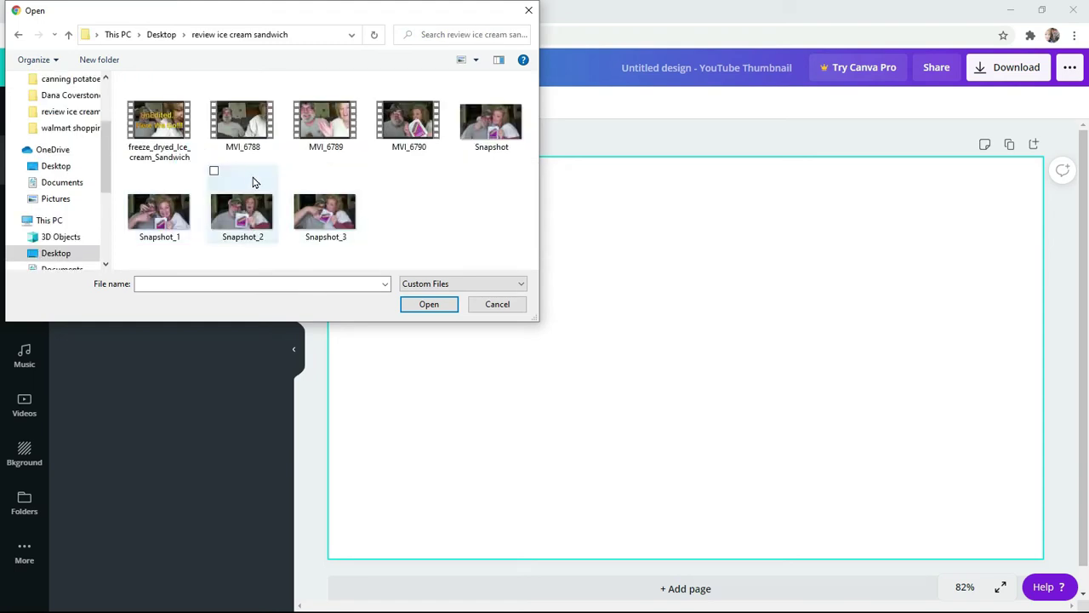
{"action": "left_click", "coordinate": [173, 225]}
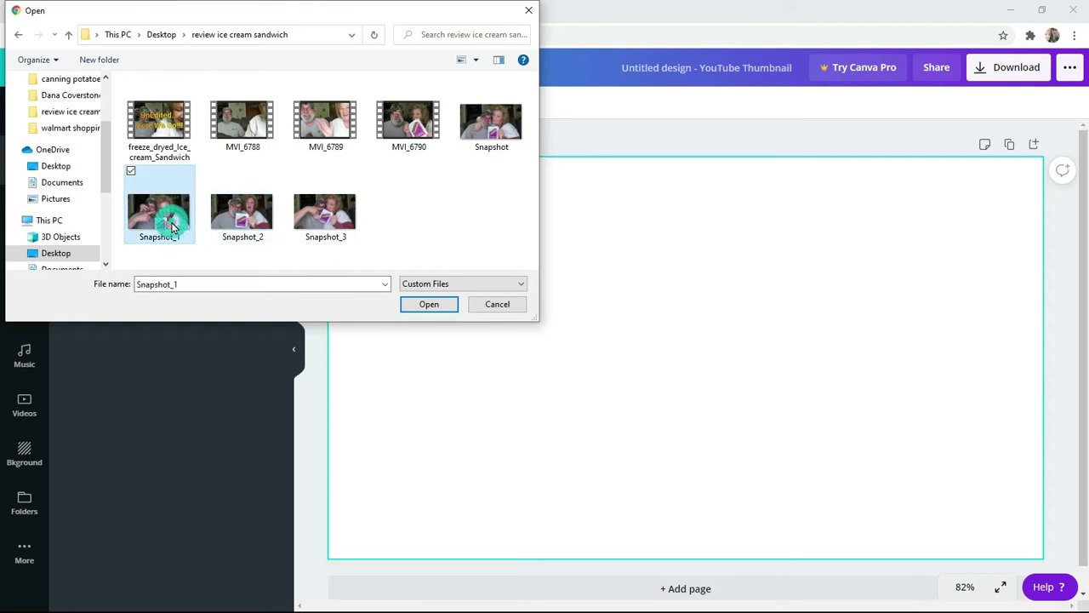
{"action": "left_click", "coordinate": [421, 306]}
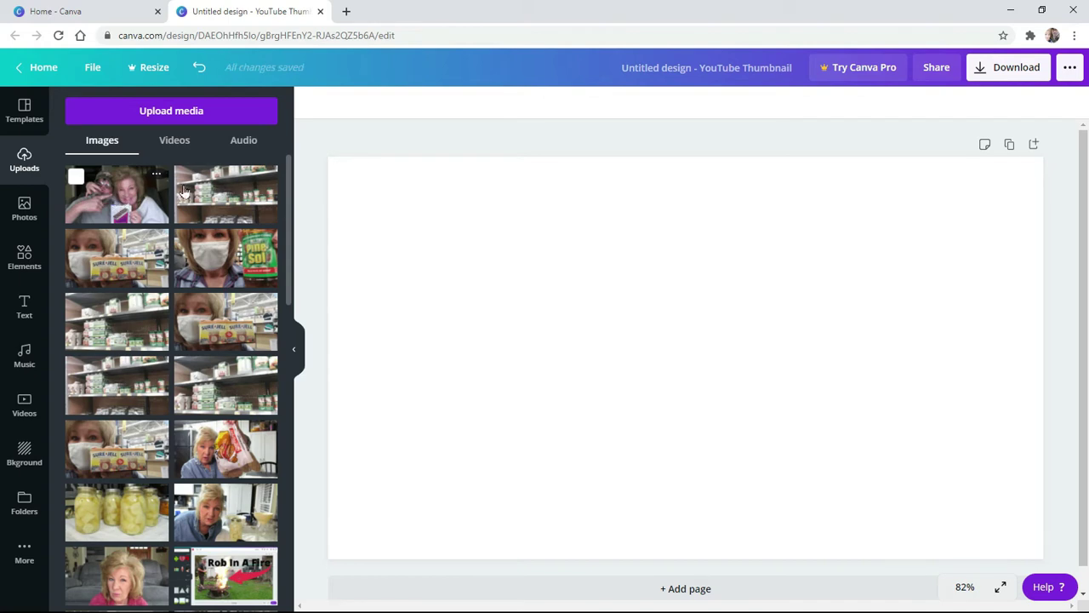
{"action": "left_click", "coordinate": [129, 195]}
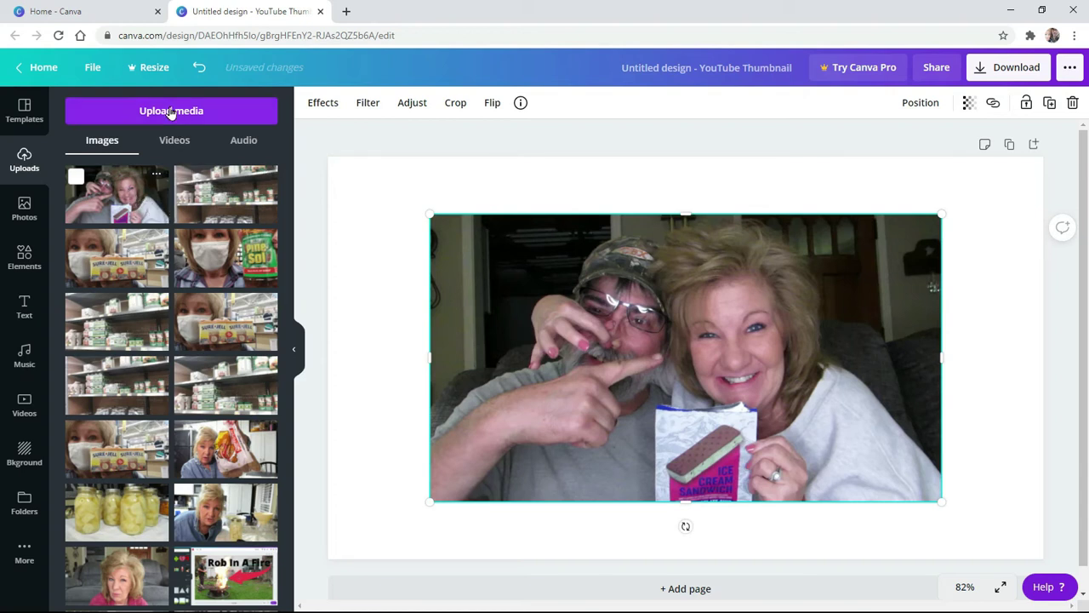
- Upload the image named Snapshot from the "review ice cream sandwich" folder on the device
{"action": "left_click", "coordinate": [136, 110]}
{"action": "left_click", "coordinate": [91, 186]}
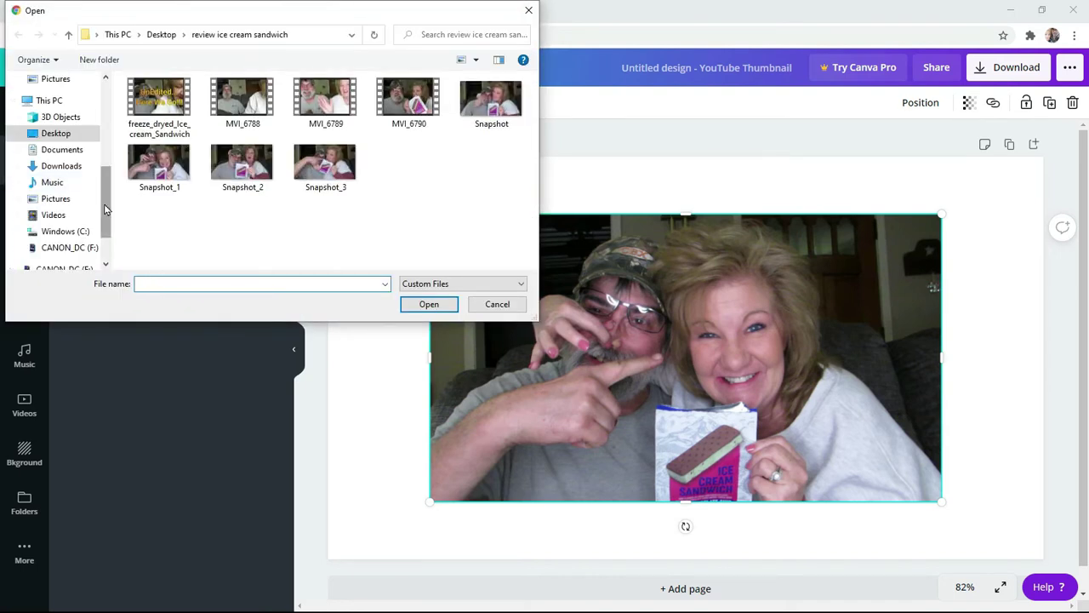
{"action": "left_click", "coordinate": [324, 163]}
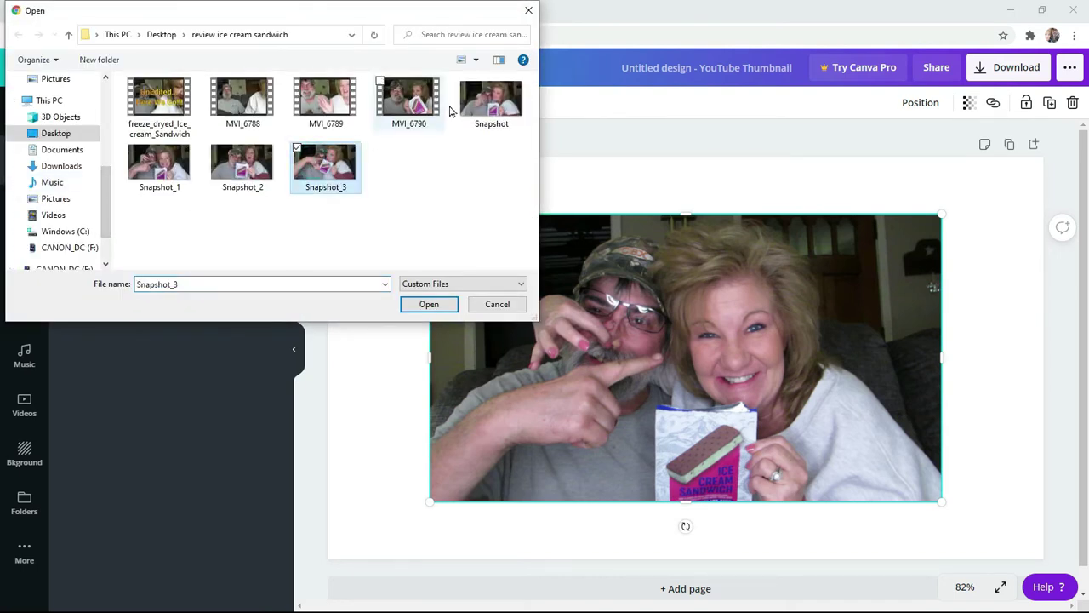
{"action": "left_click", "coordinate": [482, 104]}
{"action": "left_click", "coordinate": [430, 306]}
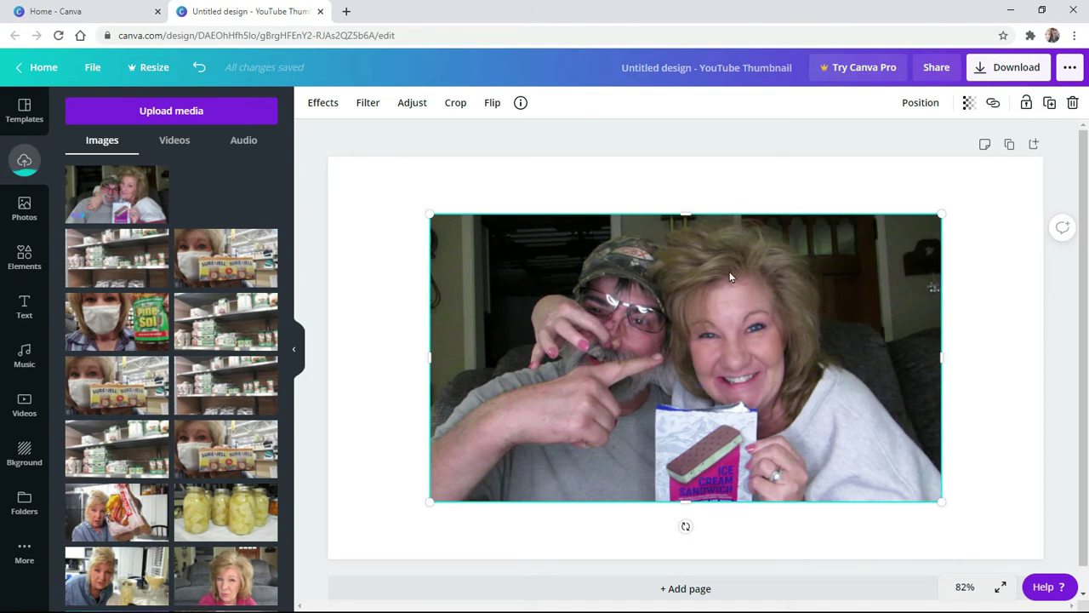
- Delete the Snapshot_1 photo from the thumbnail and add the uploaded Snapshot photo instead
{"action": "left_click", "coordinate": [691, 308]}
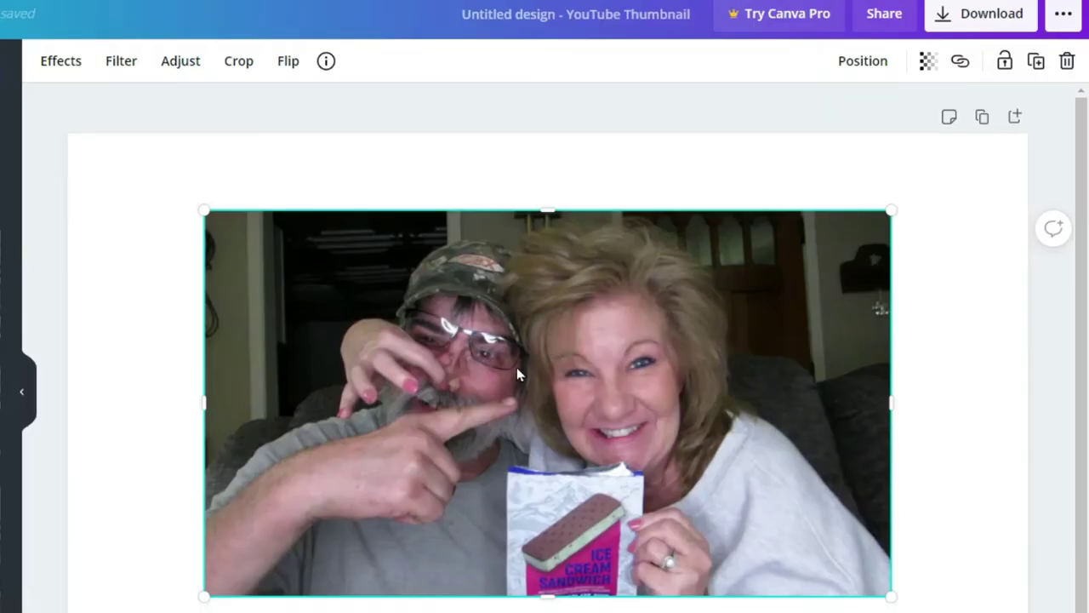
{"action": "left_click", "coordinate": [1067, 61]}
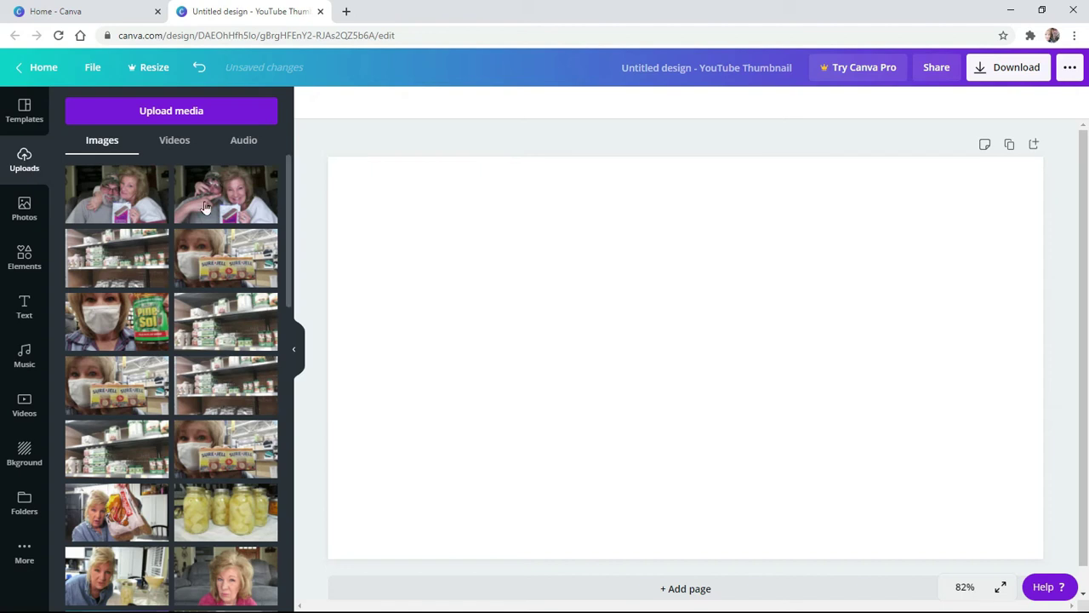
{"action": "left_click", "coordinate": [119, 197]}
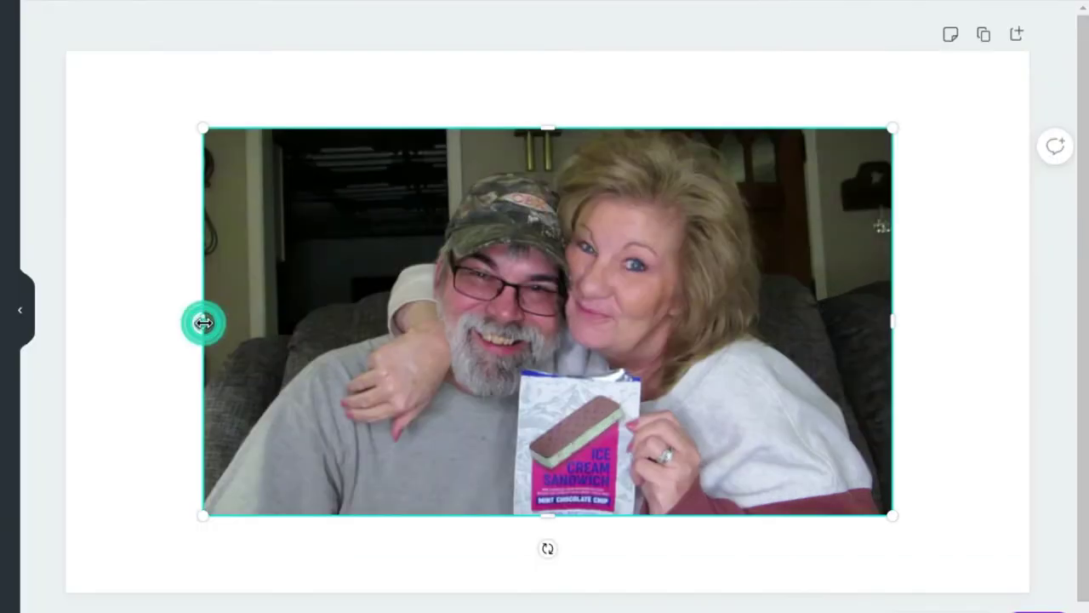
- Crop the photo in from its left and right edges and move it to the right half of the thumbnail
{"action": "left_click_drag", "start_coordinate": [203, 322], "coordinate": [324, 321]}
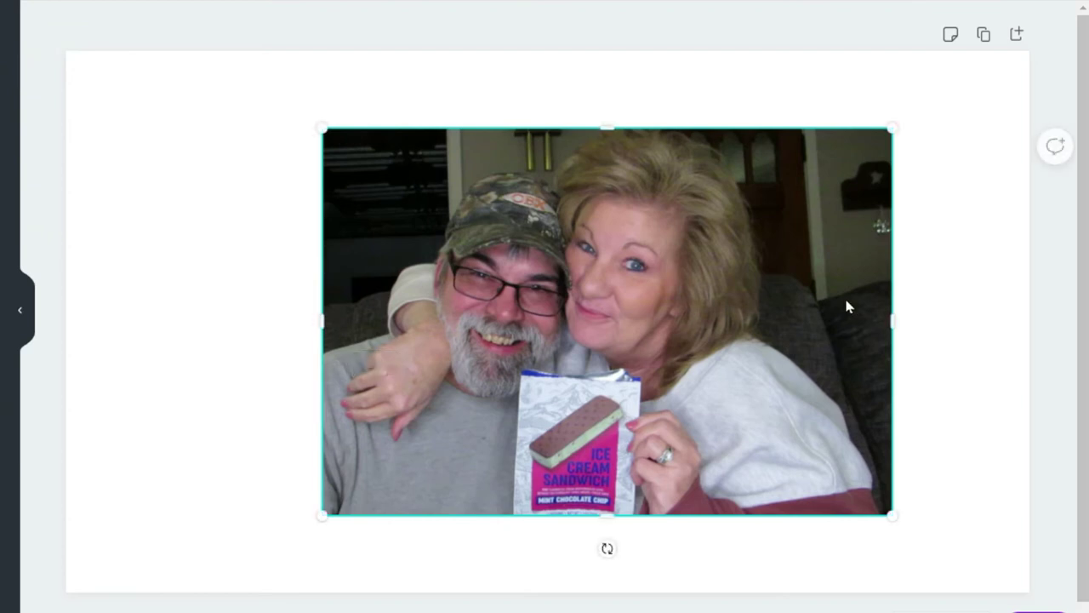
{"action": "left_click_drag", "start_coordinate": [888, 324], "coordinate": [807, 323]}
{"action": "left_click", "coordinate": [182, 394]}
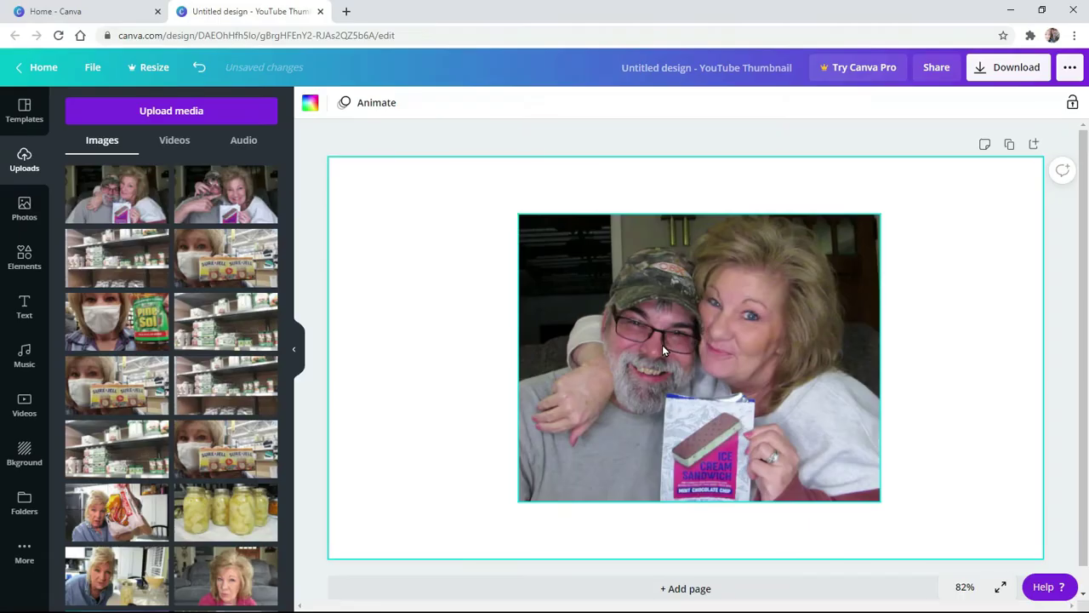
{"action": "left_click_drag", "start_coordinate": [517, 304], "coordinate": [663, 320]}
{"action": "left_click_drag", "start_coordinate": [771, 357], "coordinate": [788, 352]}
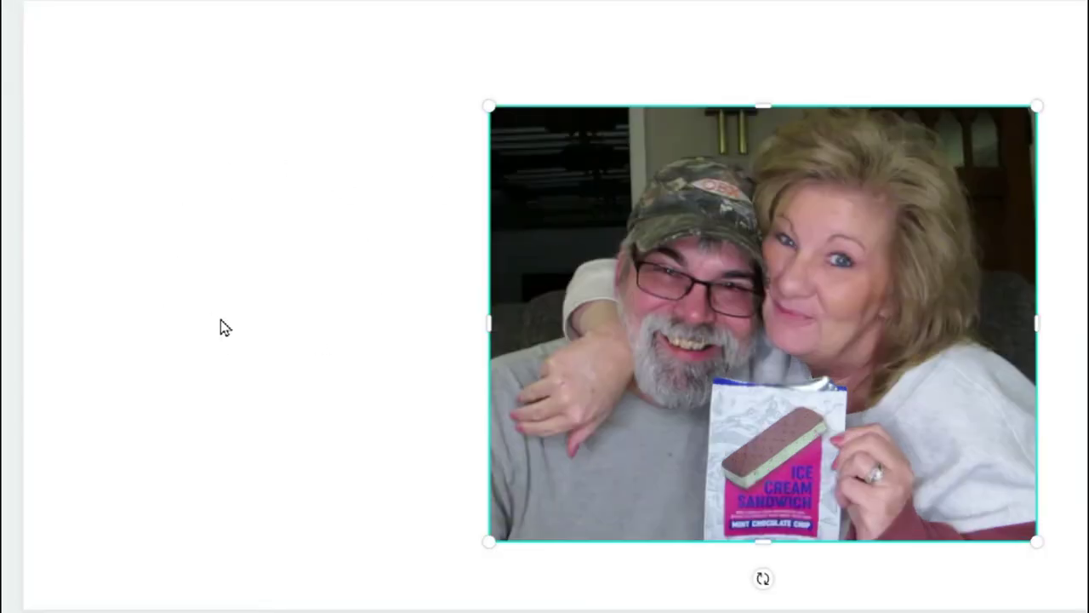
- Select the thumbnail's blank background and open its background color palette
{"action": "left_click", "coordinate": [347, 195]}
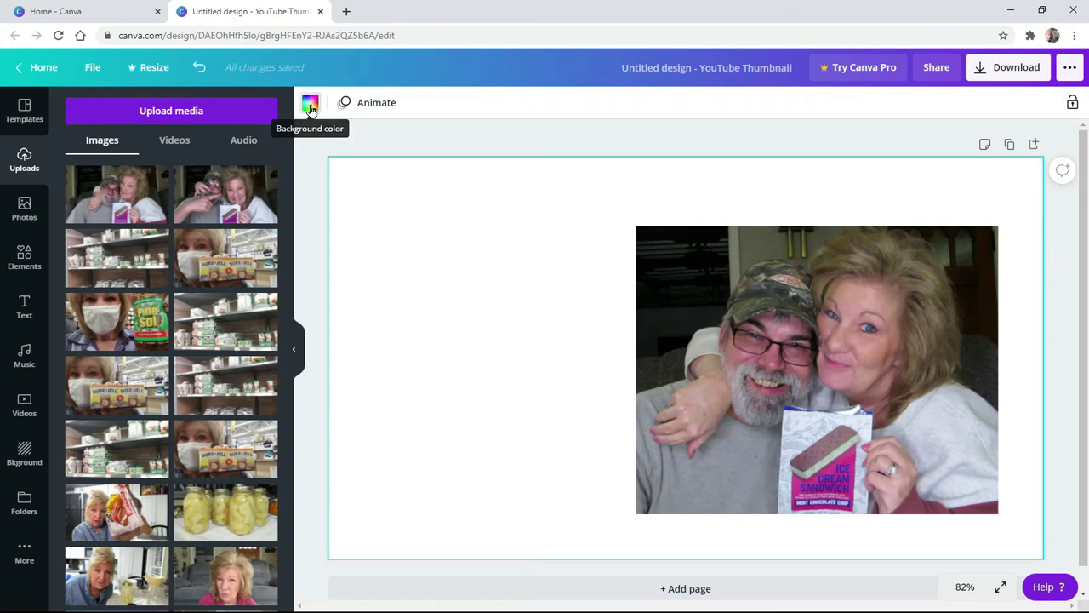
{"action": "left_click", "coordinate": [309, 103]}
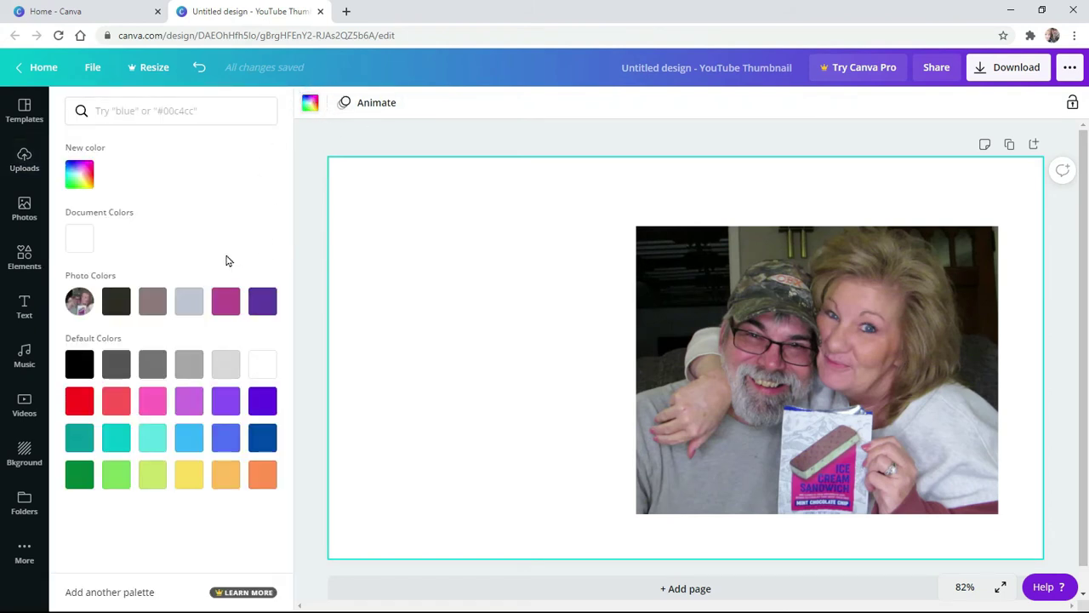
{"action": "left_click", "coordinate": [484, 251]}
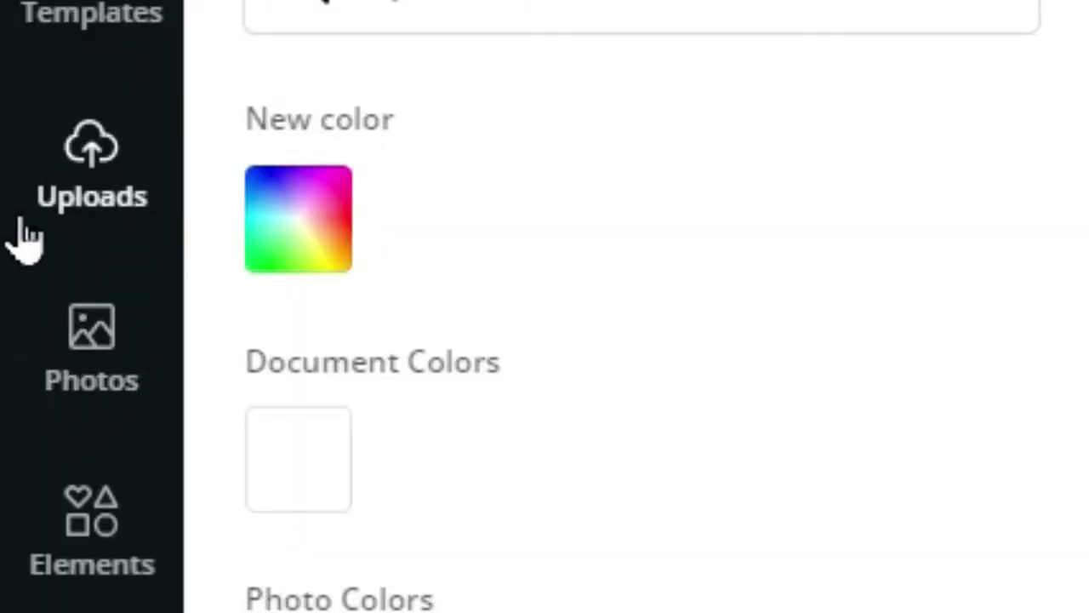
- Search the stock photo library for ice cream
{"action": "left_click", "coordinate": [85, 357]}
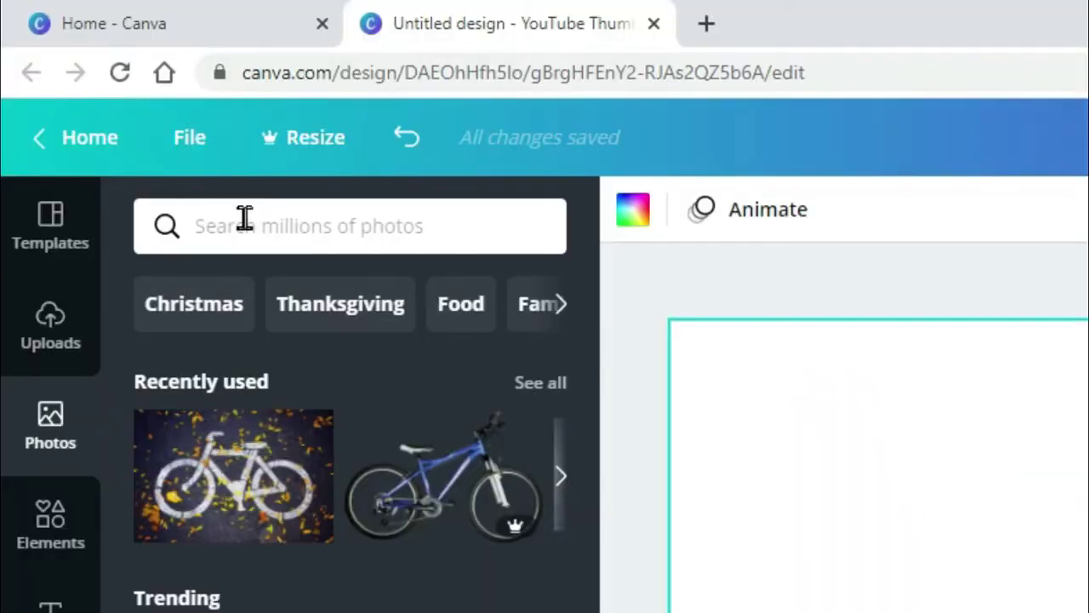
{"action": "left_click", "coordinate": [120, 109]}
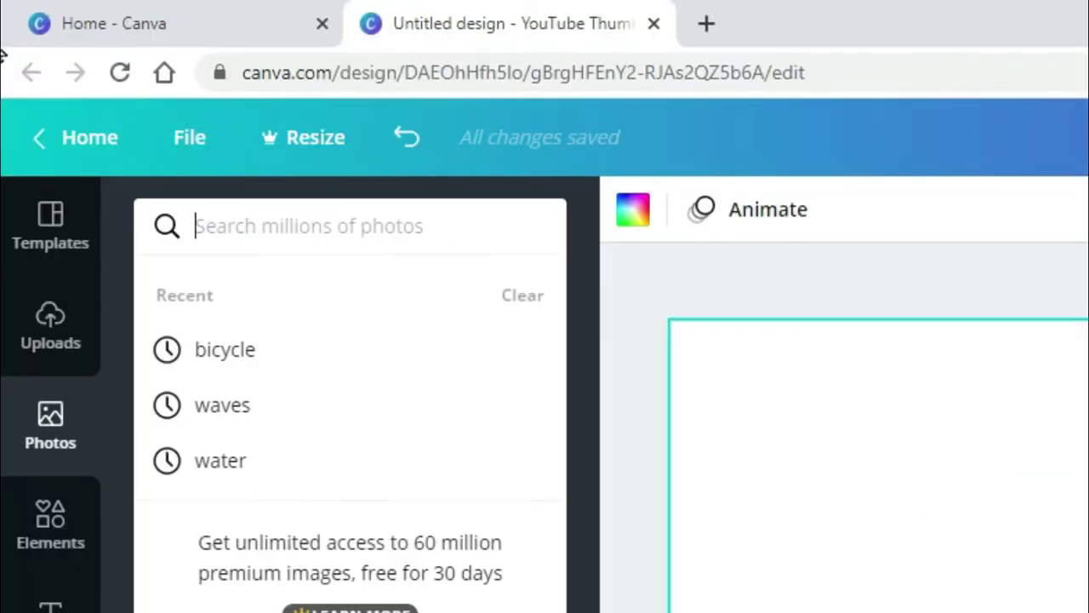
{"action": "type", "text": "ice cream"}
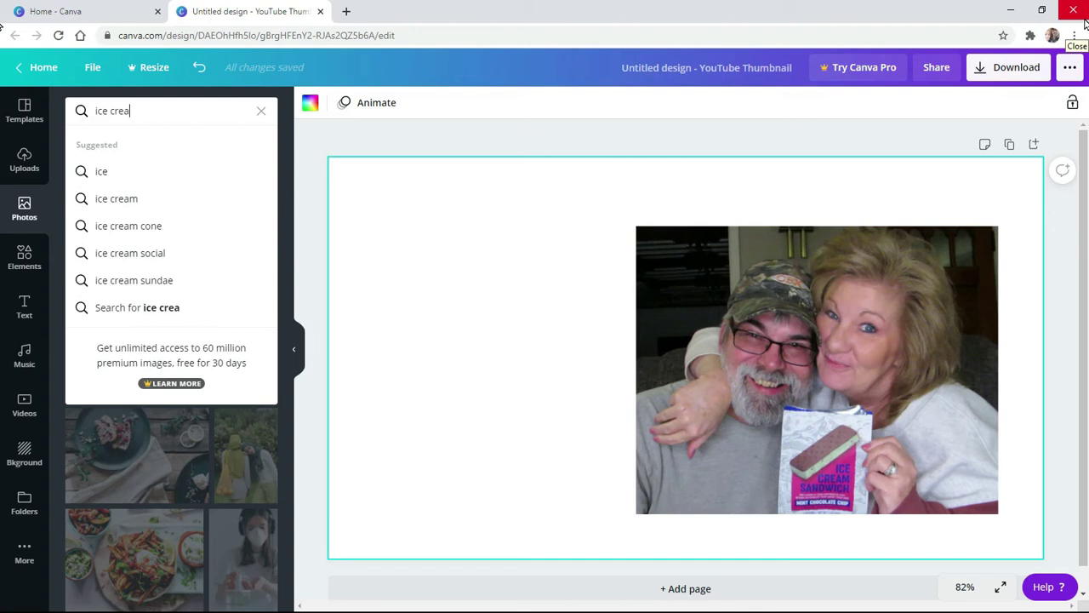
{"action": "key", "text": "Return"}
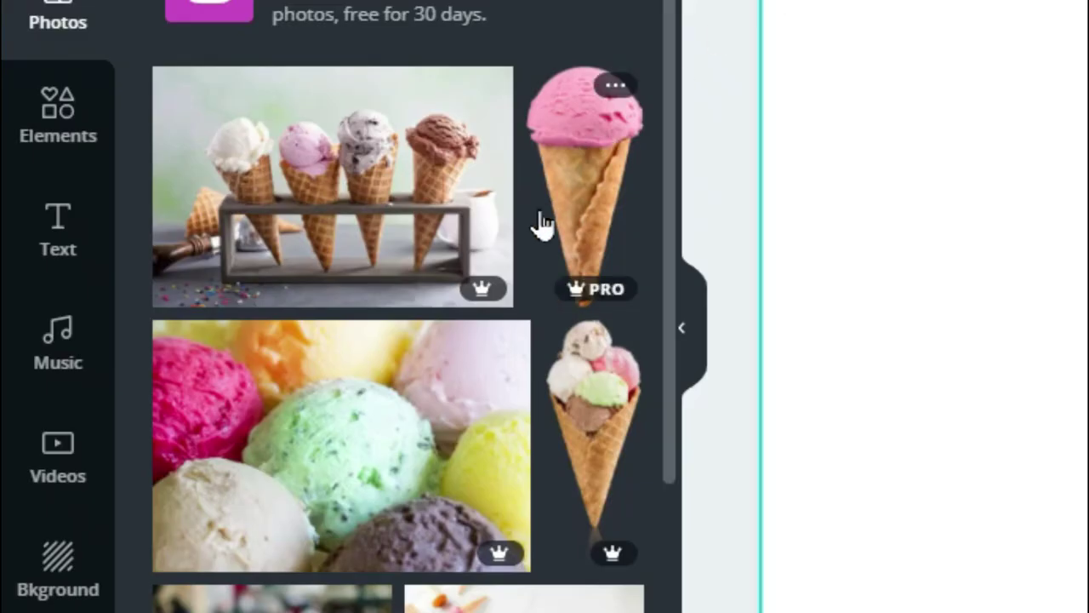
- Add the free photo of ice cream tubs in metal trays and move it to the thumbnail's lower-left corner
{"action": "mouse_move", "coordinate": [494, 289]}
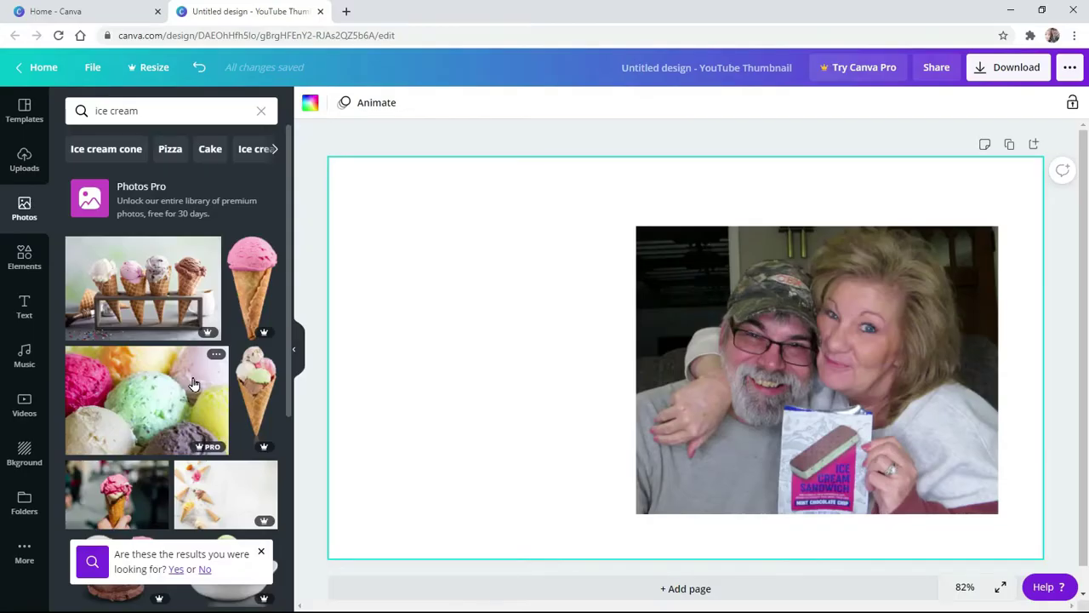
{"action": "scroll", "coordinate": [192, 387], "scroll_direction": "down", "scroll_amount": 3}
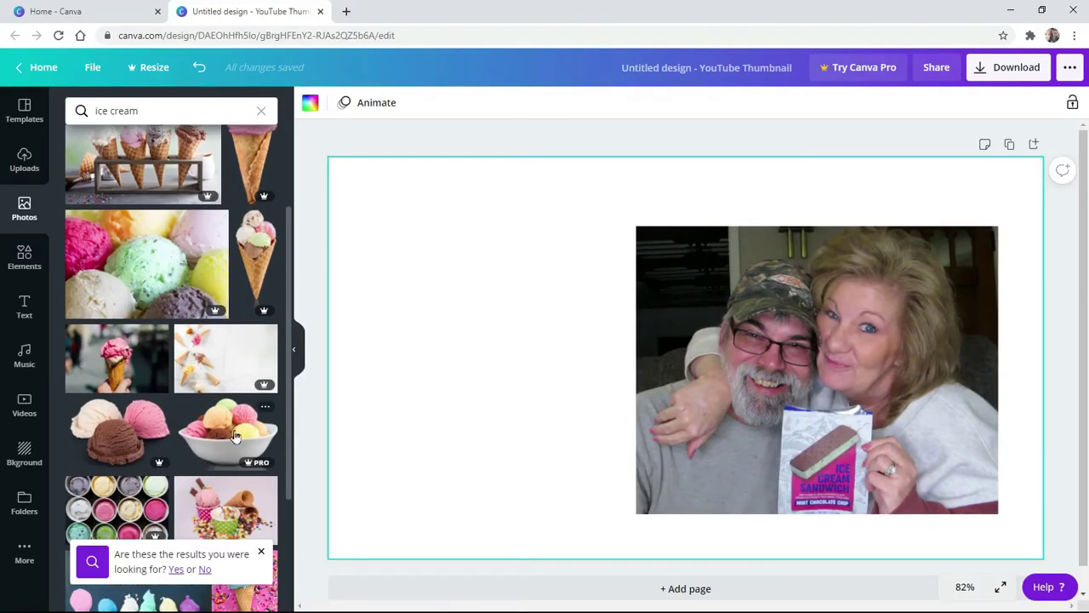
{"action": "scroll", "coordinate": [133, 382], "scroll_direction": "down", "scroll_amount": 3}
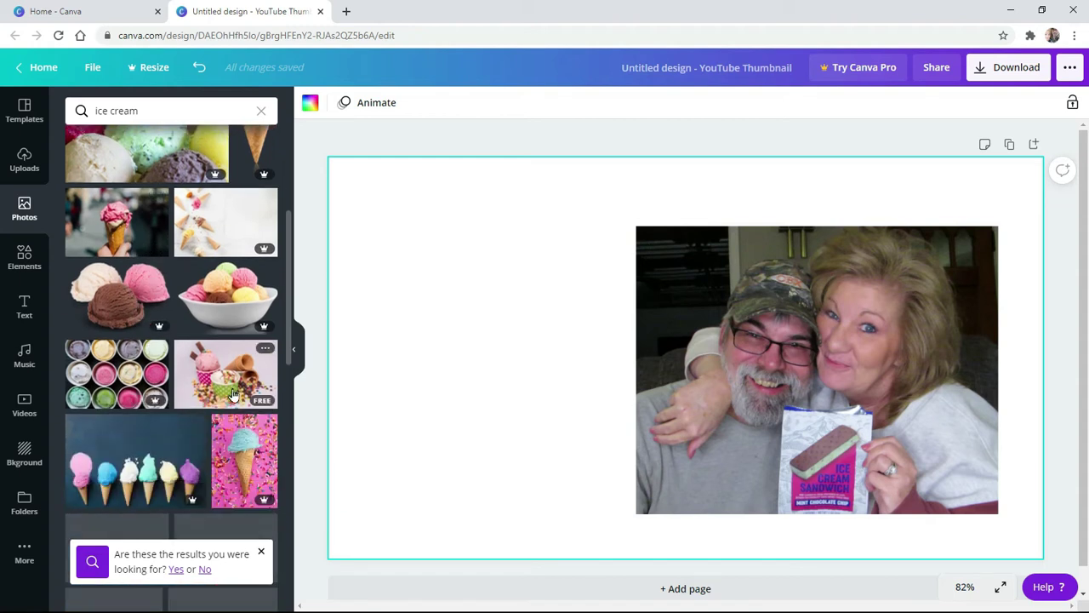
{"action": "scroll", "coordinate": [234, 394], "scroll_direction": "down", "scroll_amount": 6}
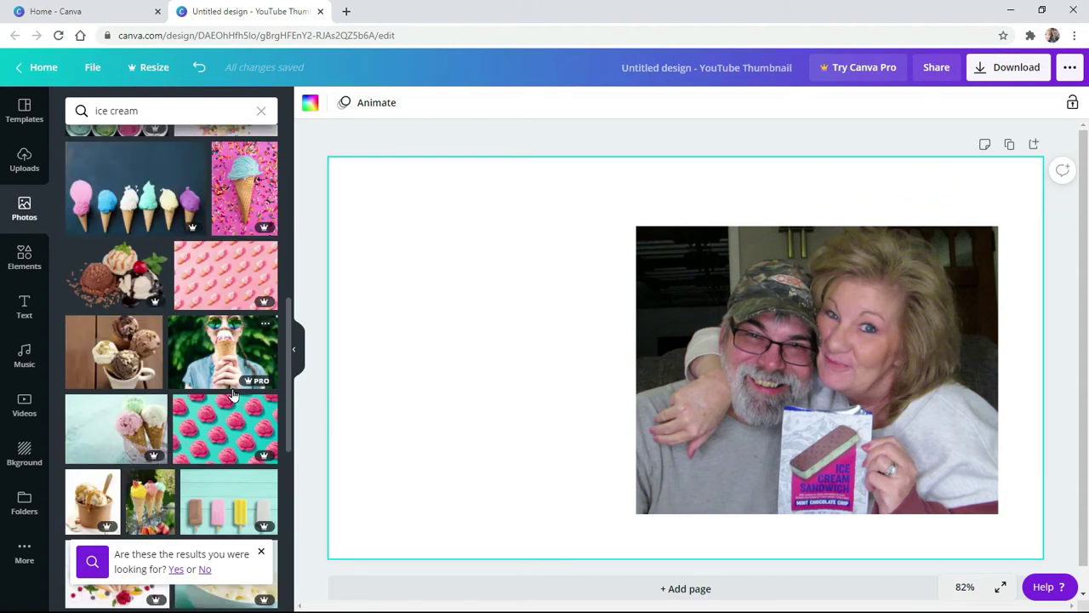
{"action": "scroll", "coordinate": [224, 315], "scroll_direction": "down", "scroll_amount": 3}
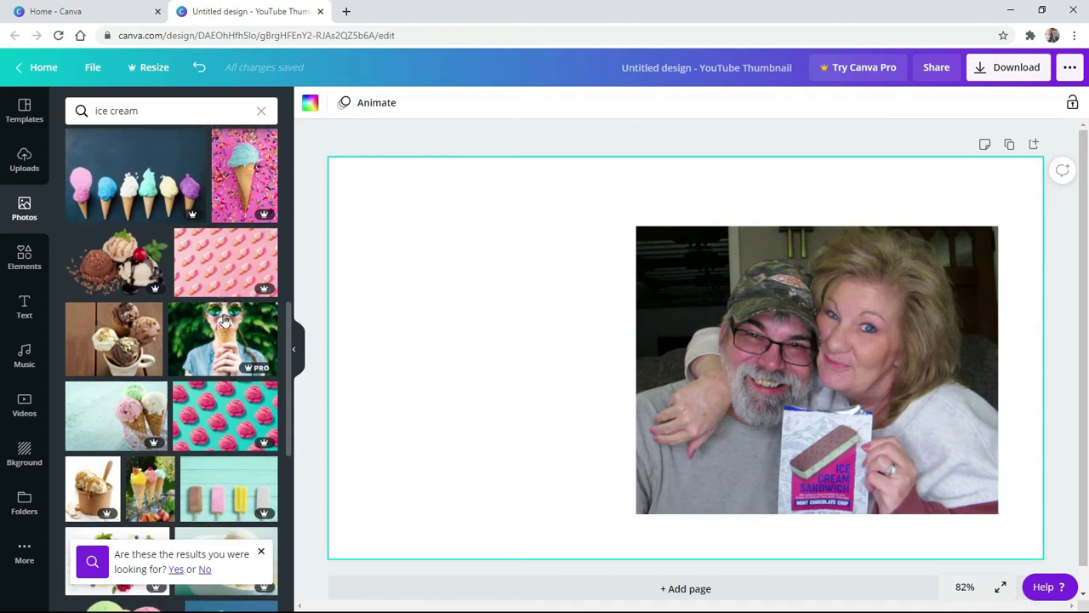
{"action": "scroll", "coordinate": [223, 323], "scroll_direction": "down", "scroll_amount": 4}
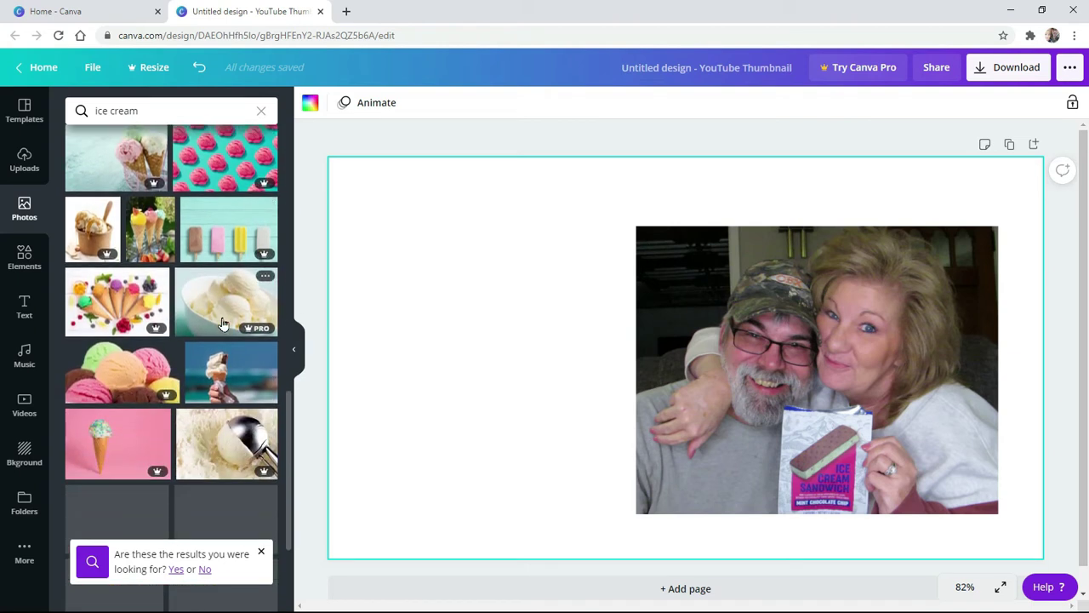
{"action": "scroll", "coordinate": [223, 323], "scroll_direction": "down", "scroll_amount": 3}
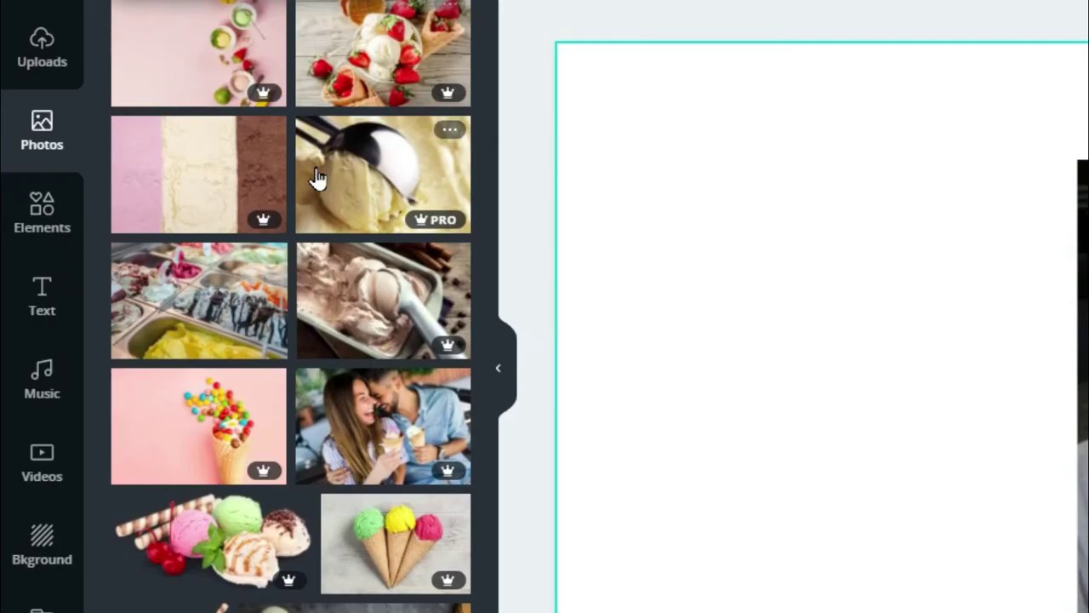
{"action": "scroll", "coordinate": [311, 180], "scroll_direction": "down", "scroll_amount": 2}
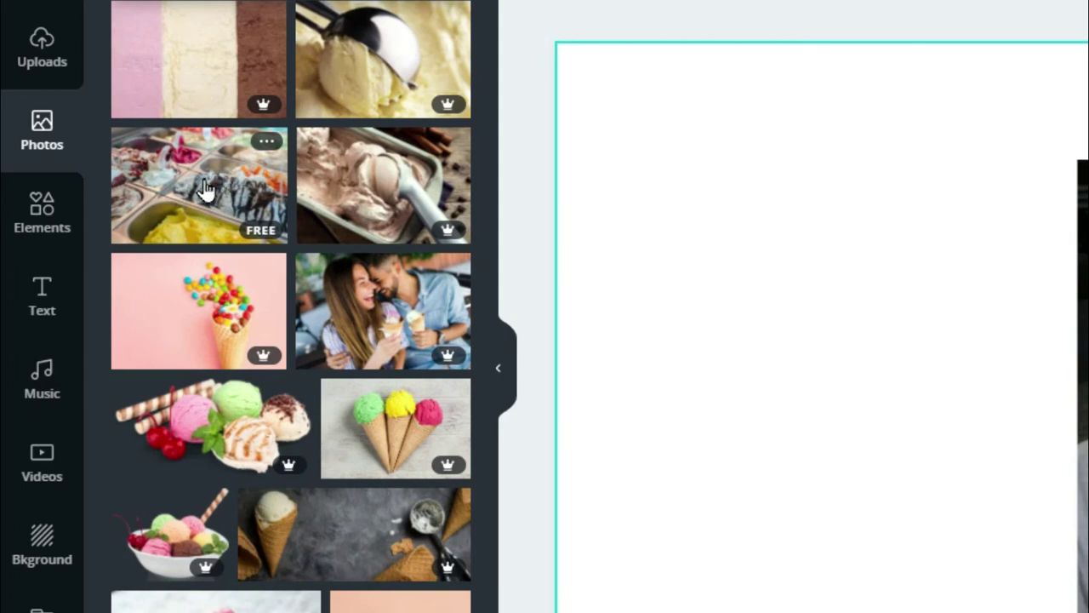
{"action": "left_click", "coordinate": [205, 189]}
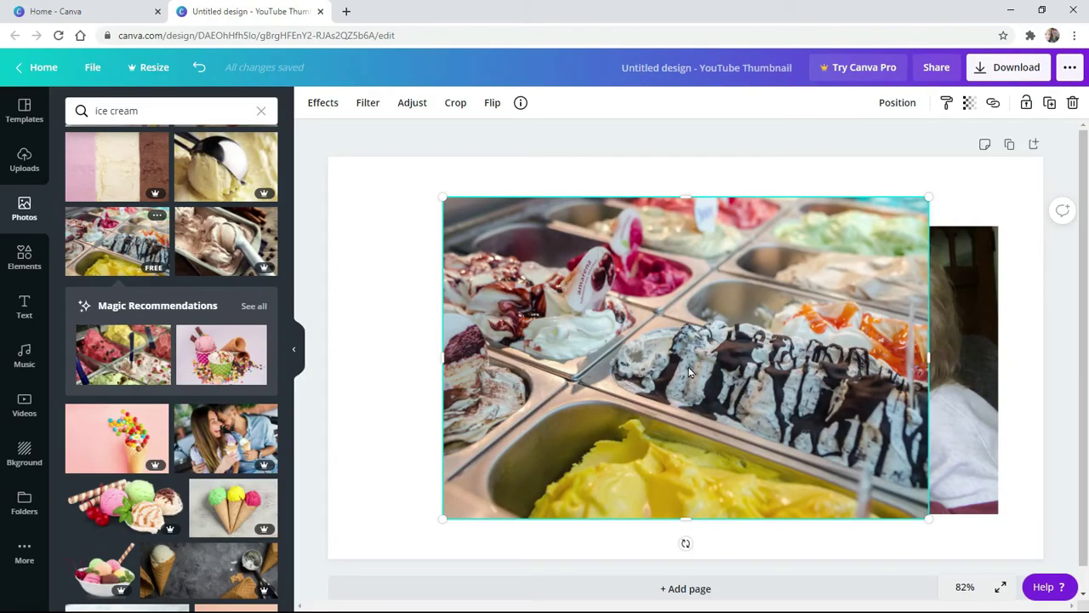
{"action": "left_click_drag", "start_coordinate": [687, 366], "coordinate": [566, 430]}
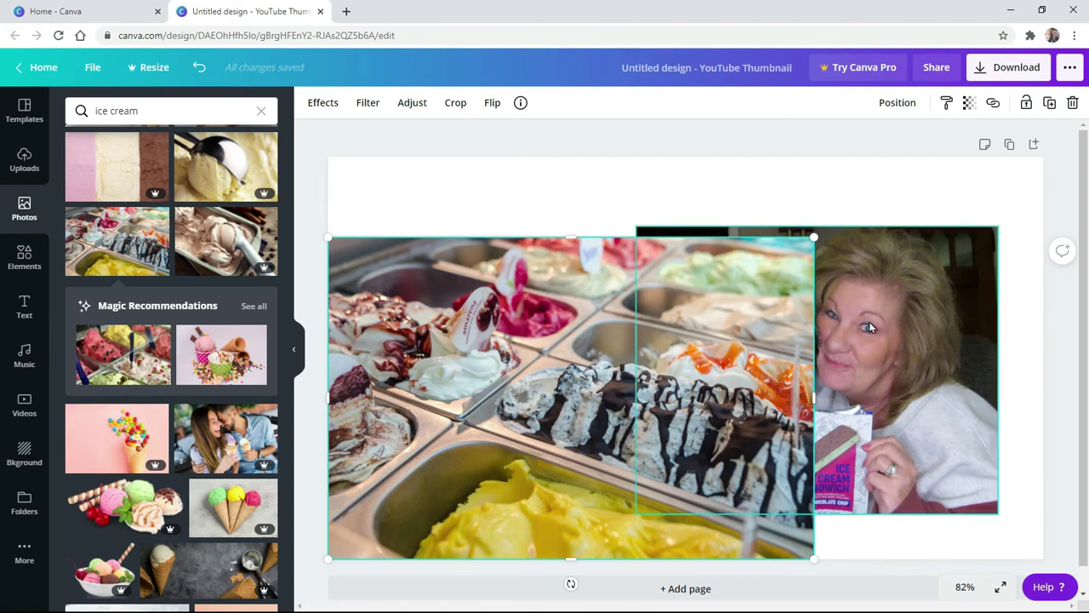
- Bring the couple's photo forward, in front of the ice cream tubs photo
{"action": "left_click", "coordinate": [892, 339]}
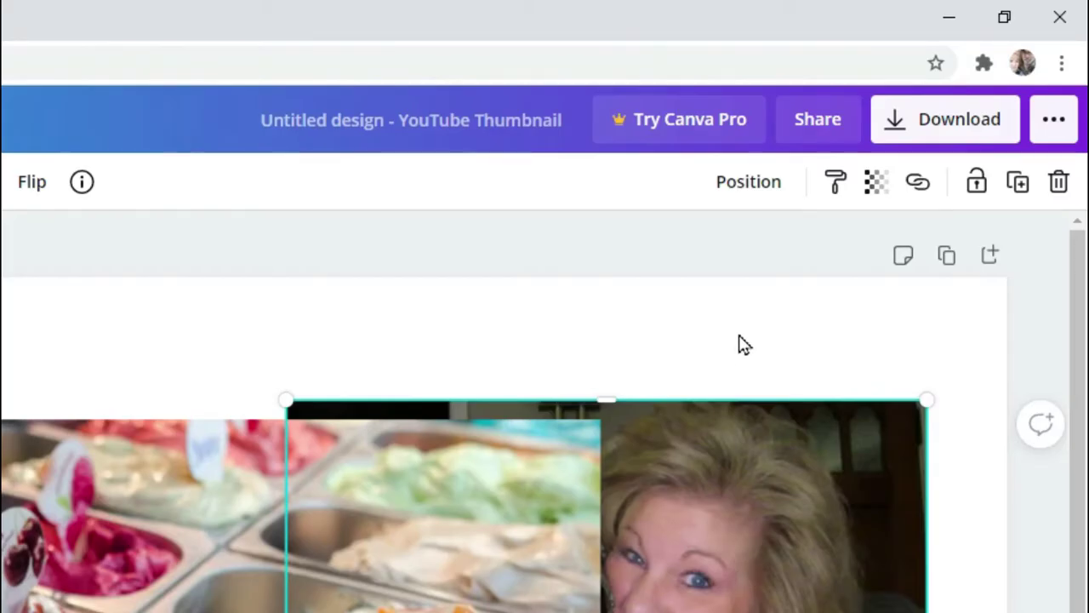
{"action": "left_click", "coordinate": [771, 185]}
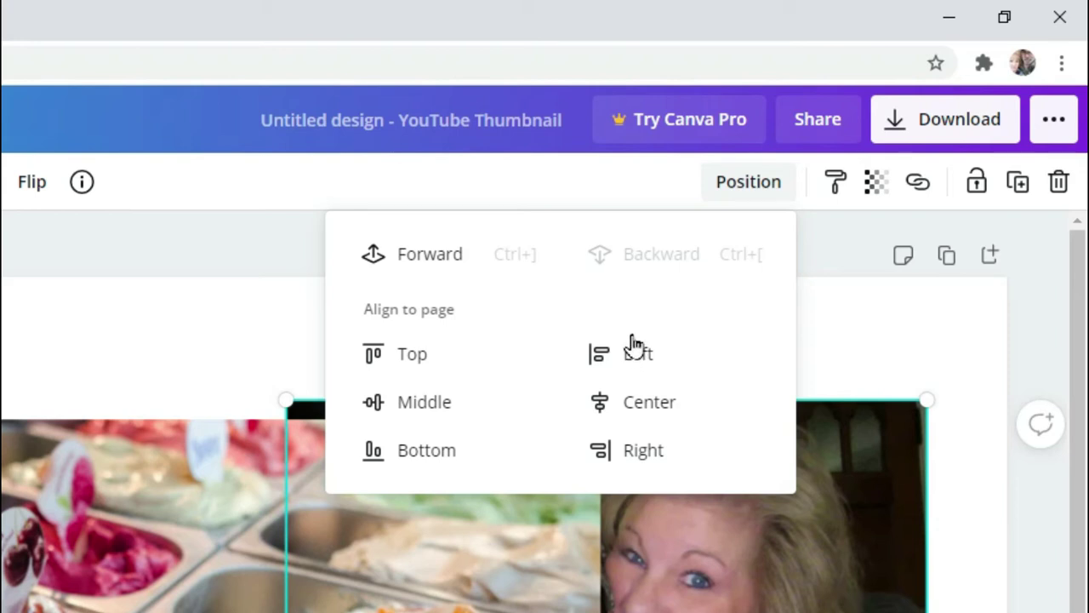
{"action": "left_click", "coordinate": [425, 253]}
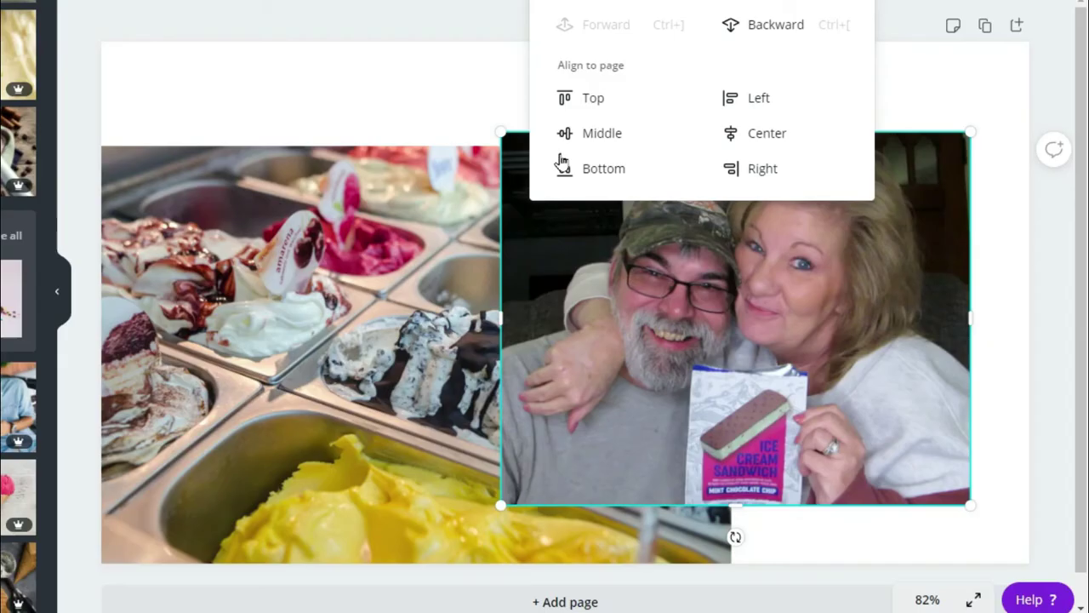
- Enlarge the ice cream tubs photo to fill the whole thumbnail and move the couple's photo to the left half
{"action": "left_click", "coordinate": [177, 487]}
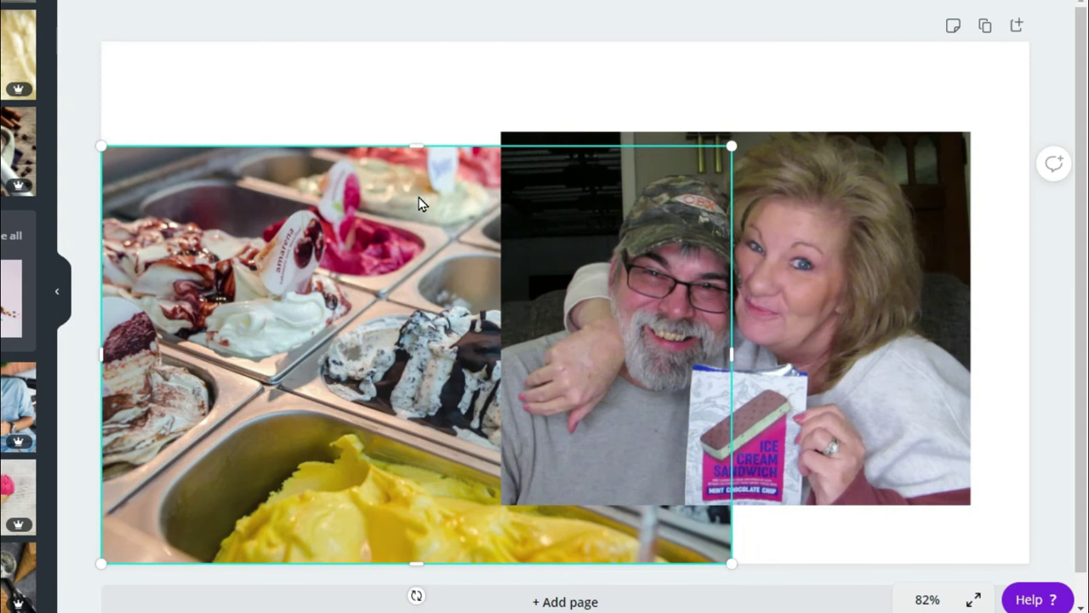
{"action": "left_click_drag", "start_coordinate": [733, 147], "coordinate": [887, 46]}
{"action": "left_click", "coordinate": [887, 306]}
{"action": "left_click_drag", "start_coordinate": [889, 305], "coordinate": [1025, 304]}
{"action": "left_click_drag", "start_coordinate": [745, 297], "coordinate": [364, 321]}
{"action": "left_click", "coordinate": [779, 257]}
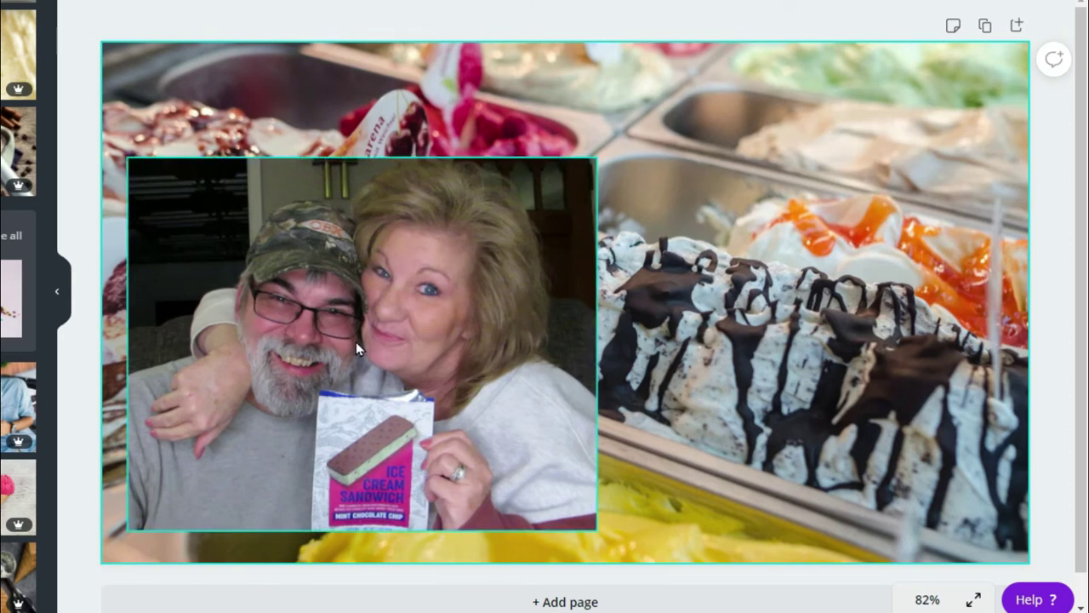
- Adjust the couple's photo to blur -28 and saturation 13, leaving contrast at 0
{"action": "left_click", "coordinate": [356, 341]}
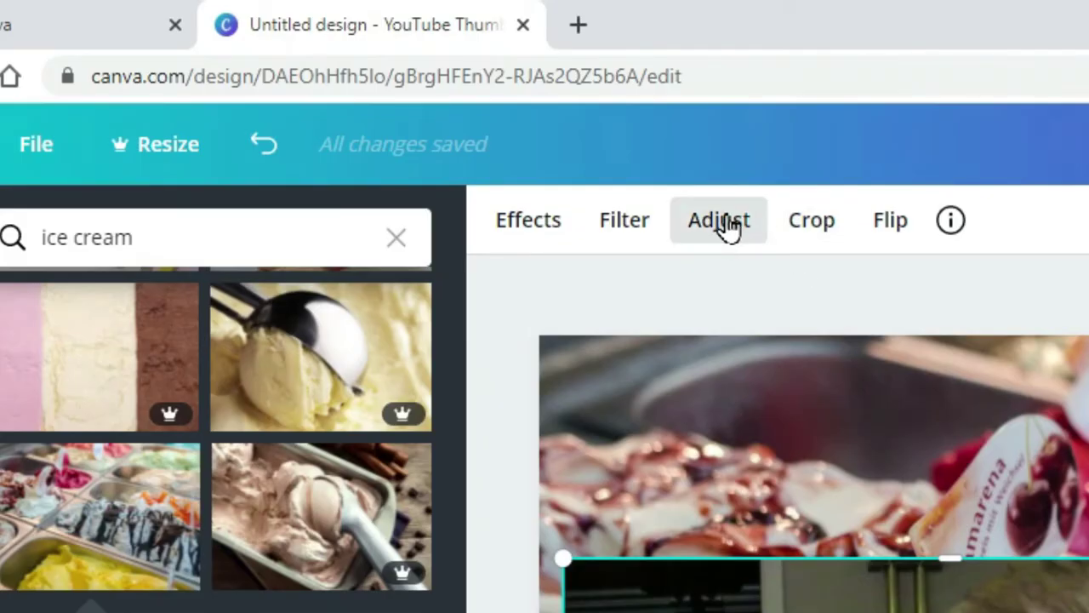
{"action": "left_click", "coordinate": [730, 234]}
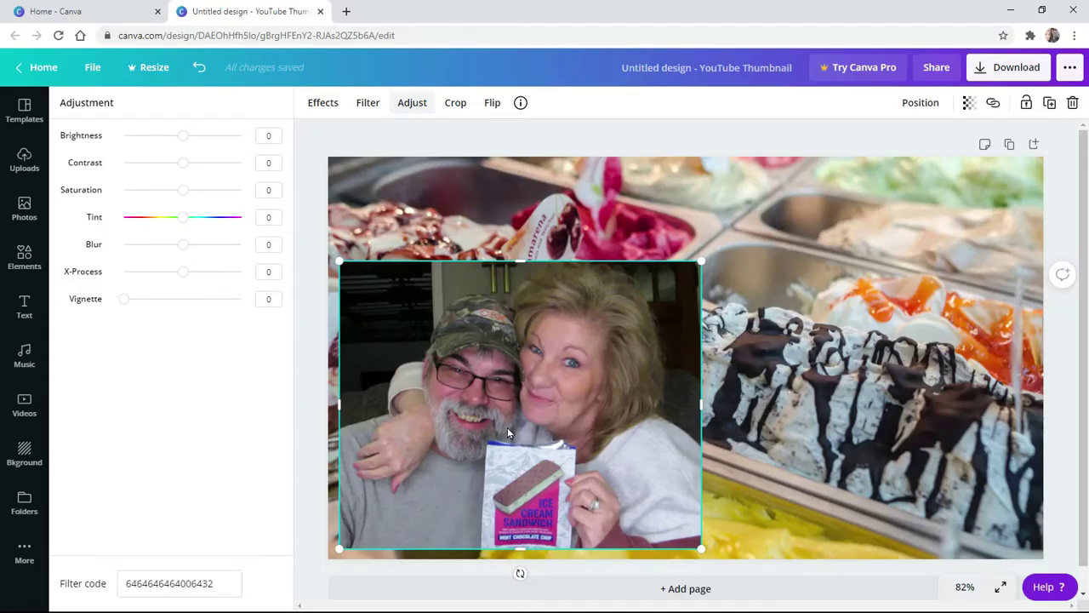
{"action": "left_click", "coordinate": [182, 246]}
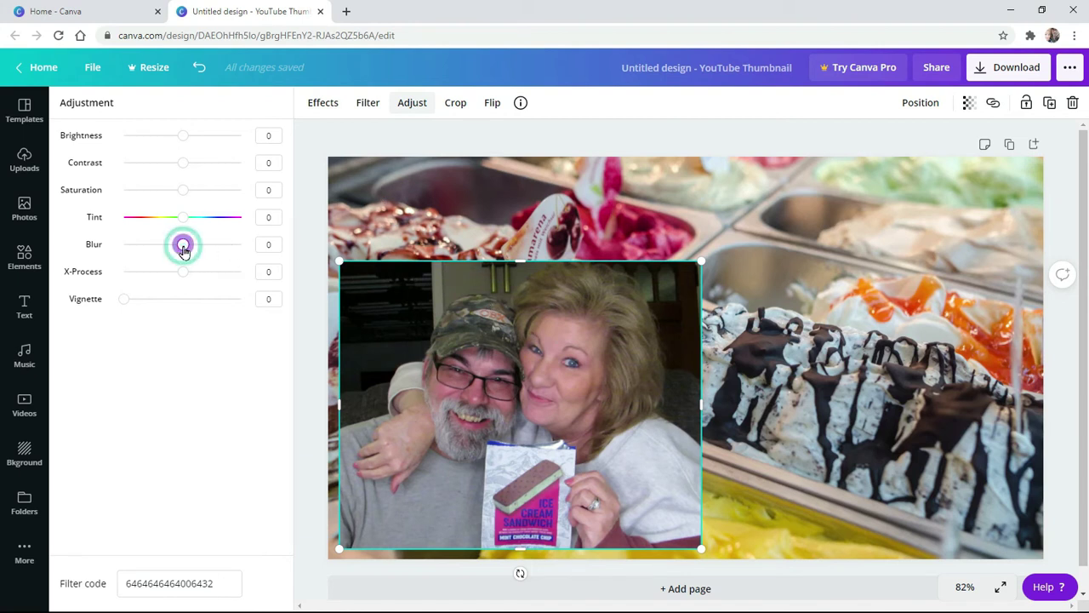
{"action": "left_click_drag", "start_coordinate": [183, 247], "coordinate": [213, 213]}
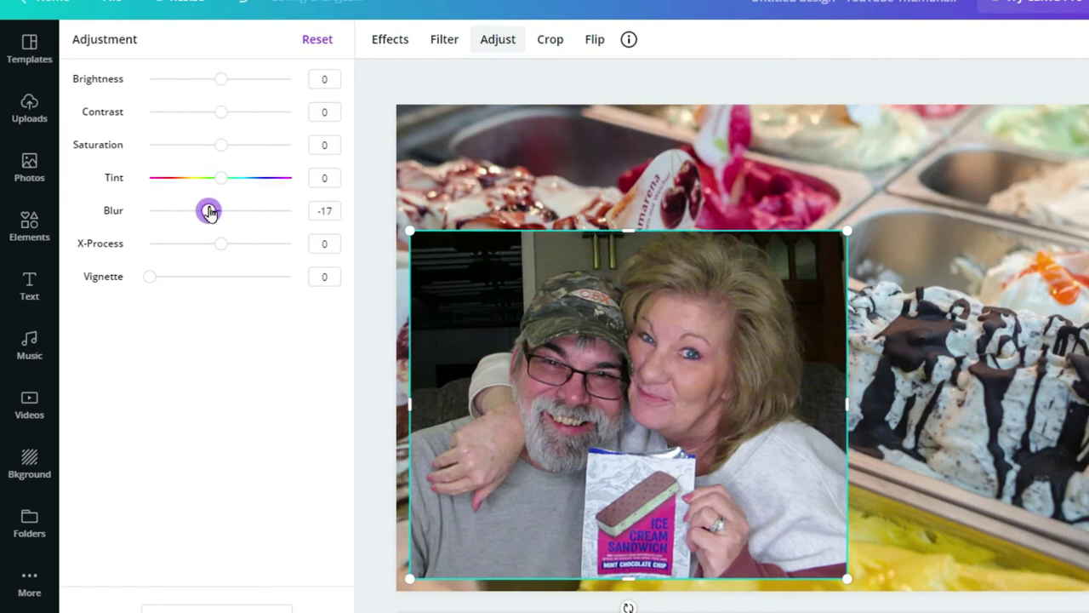
{"action": "left_click_drag", "start_coordinate": [208, 211], "coordinate": [201, 213]}
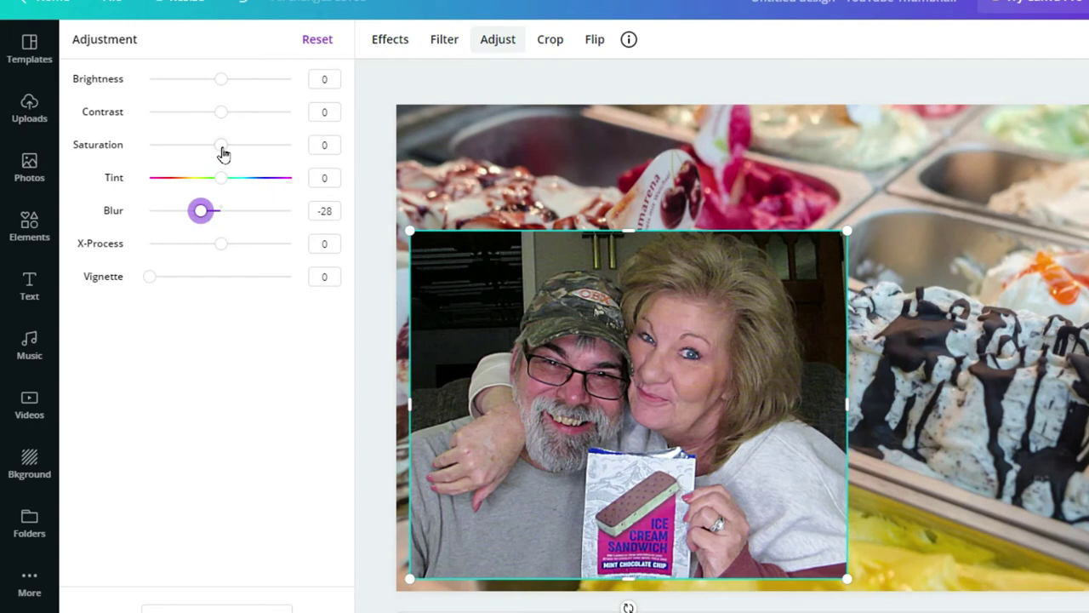
{"action": "mouse_move", "coordinate": [221, 149]}
{"action": "left_mouse_down"}
{"action": "mouse_move", "coordinate": [143, 149]}
{"action": "mouse_move", "coordinate": [253, 147]}
{"action": "mouse_move", "coordinate": [231, 147]}
{"action": "left_mouse_up"}
{"action": "mouse_move", "coordinate": [221, 121]}
{"action": "left_mouse_down"}
{"action": "mouse_move", "coordinate": [194, 120]}
{"action": "mouse_move", "coordinate": [268, 122]}
{"action": "mouse_move", "coordinate": [211, 113]}
{"action": "mouse_move", "coordinate": [226, 119]}
{"action": "left_mouse_up"}
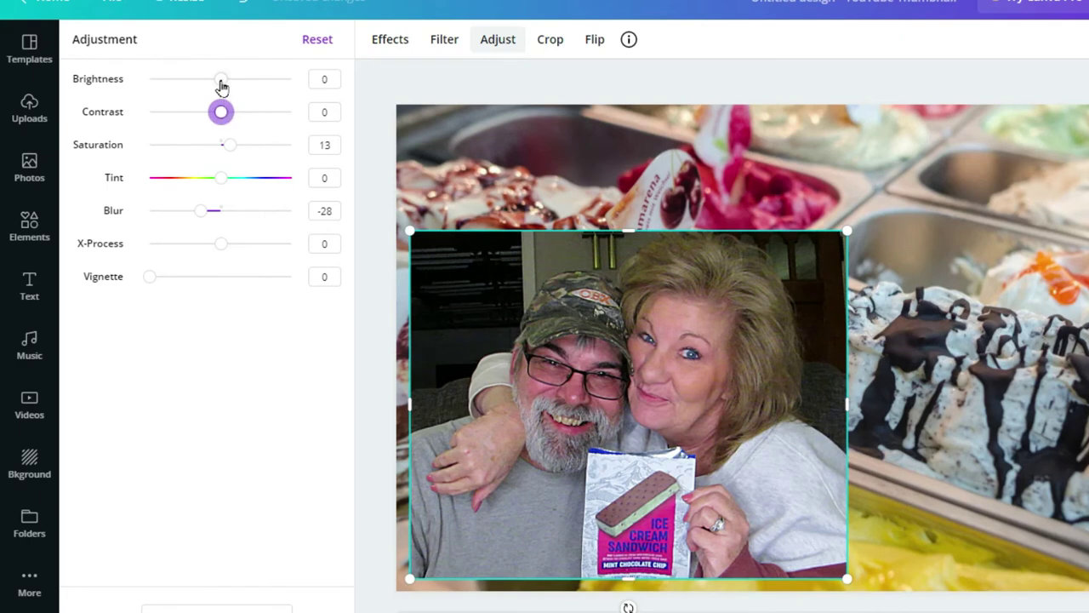
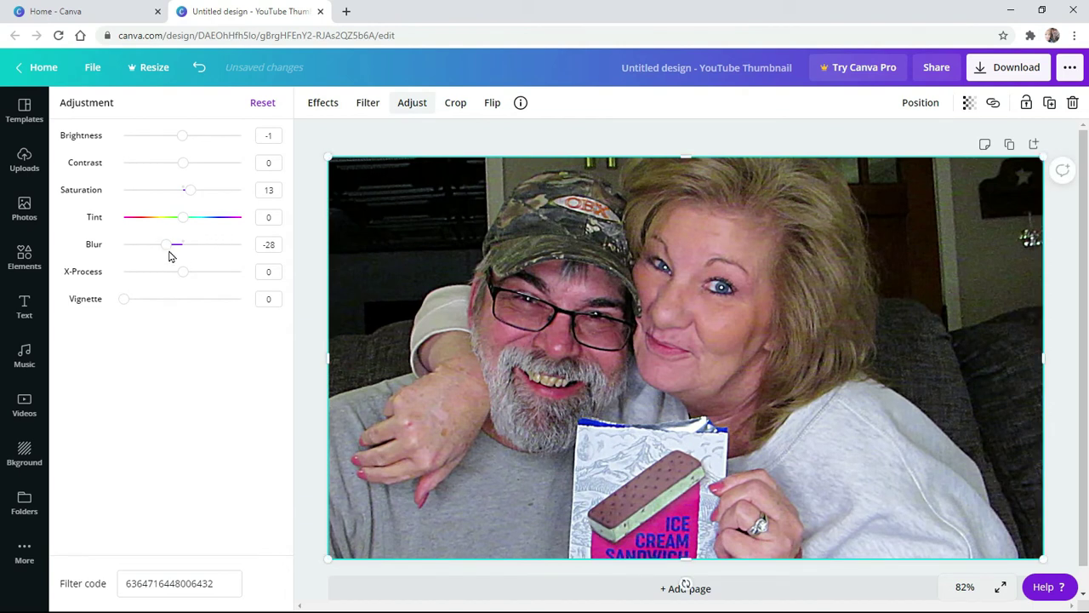
- Set the couple's photo to blur -8 and saturation 18, and shrink it to about two-thirds of the page width in the lower-left corner
{"action": "left_click_drag", "start_coordinate": [170, 250], "coordinate": [193, 197]}
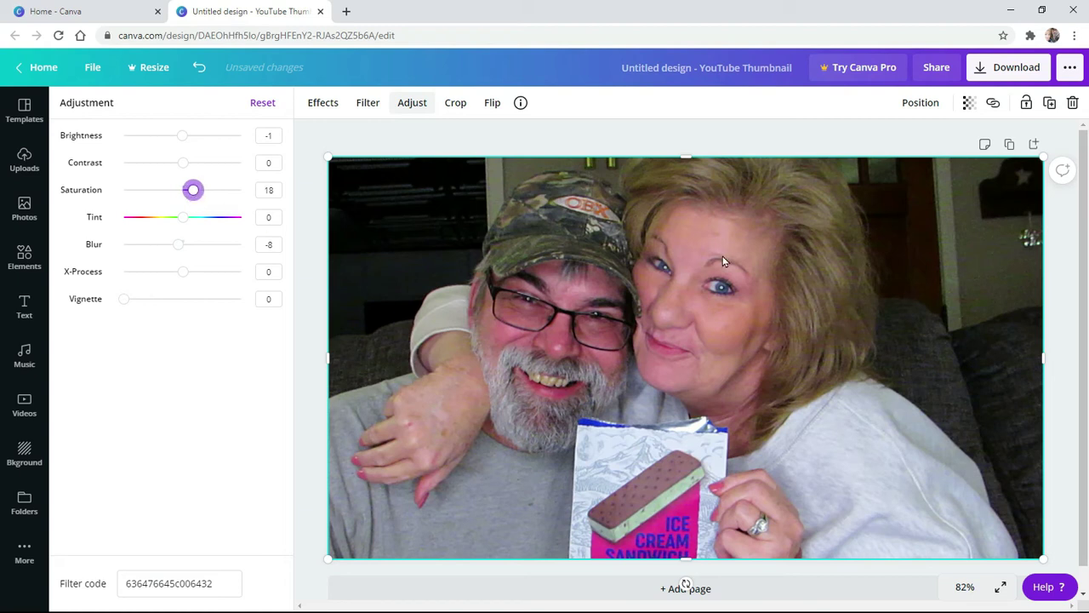
{"action": "left_click_drag", "start_coordinate": [1041, 159], "coordinate": [871, 284]}
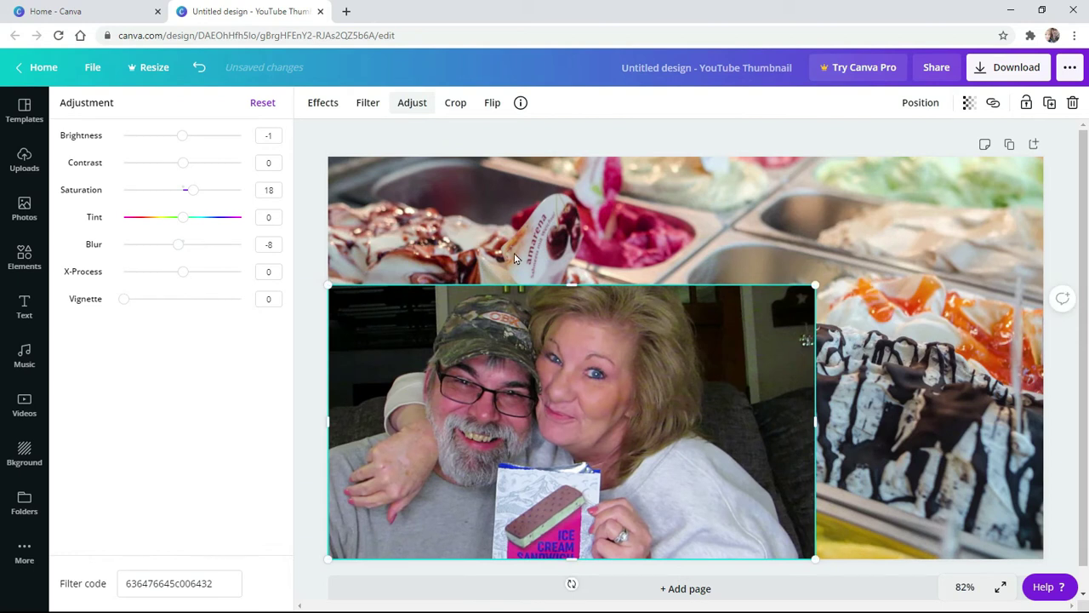
{"action": "left_click", "coordinate": [907, 260]}
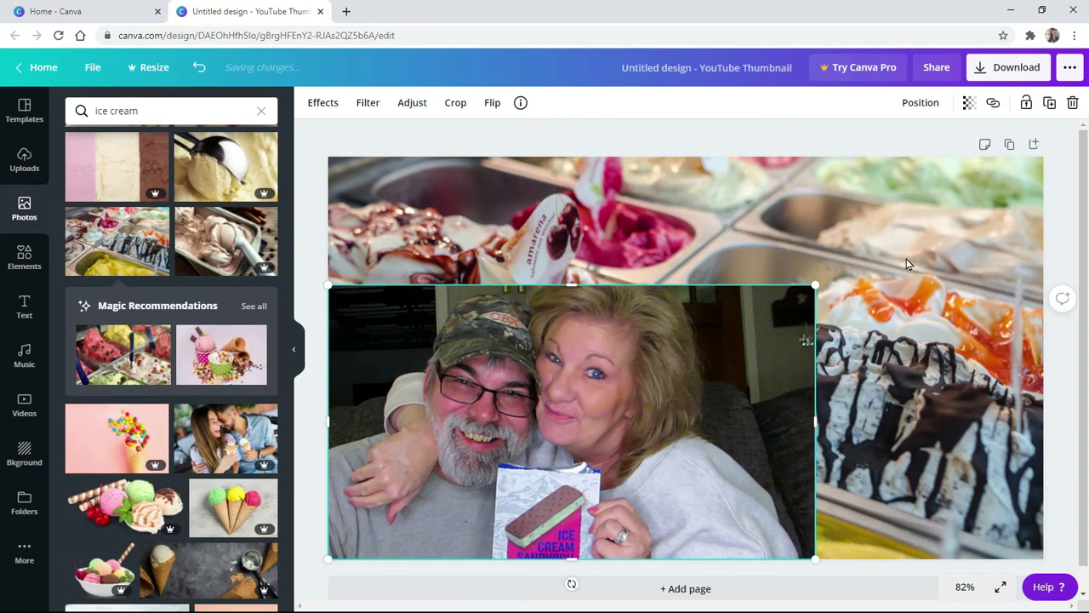
- Delete the ice cream tubs photo that fills the thumbnail's background
{"action": "left_click", "coordinate": [903, 247]}
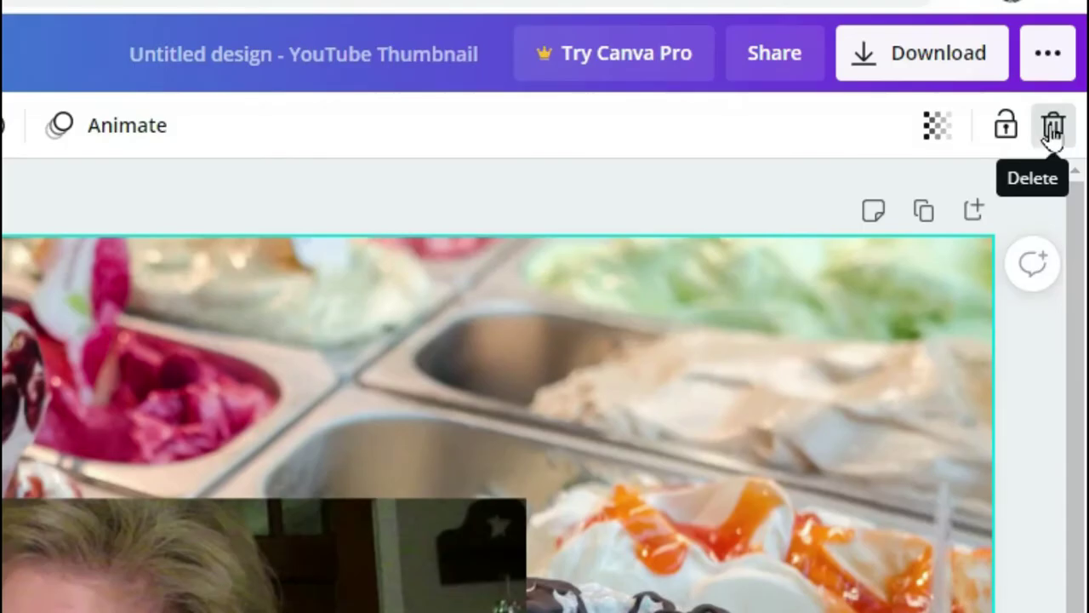
{"action": "left_click", "coordinate": [1055, 127]}
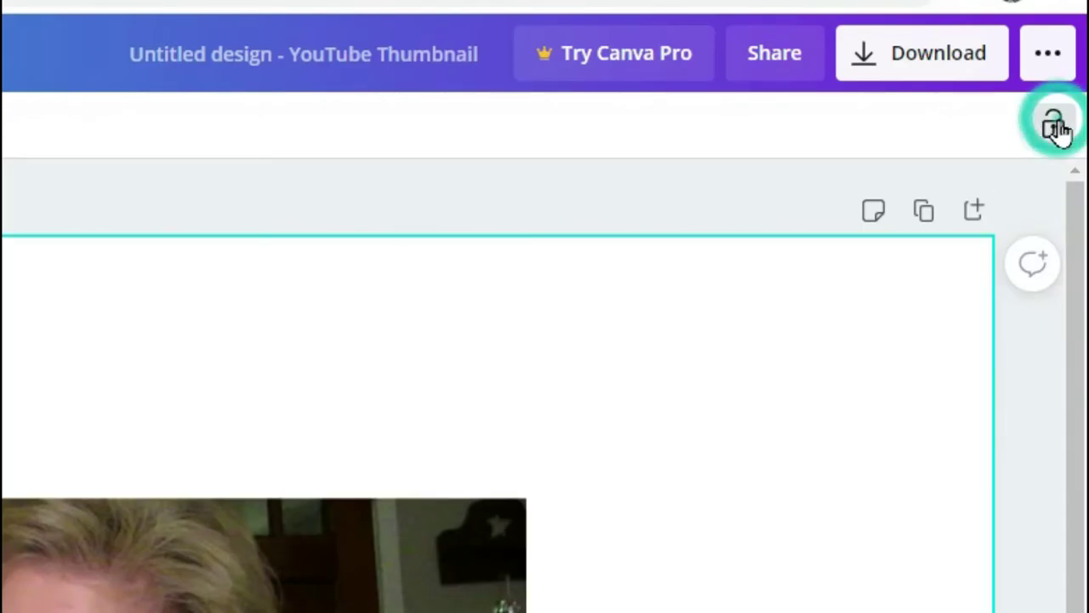
{"action": "left_click", "coordinate": [104, 389]}
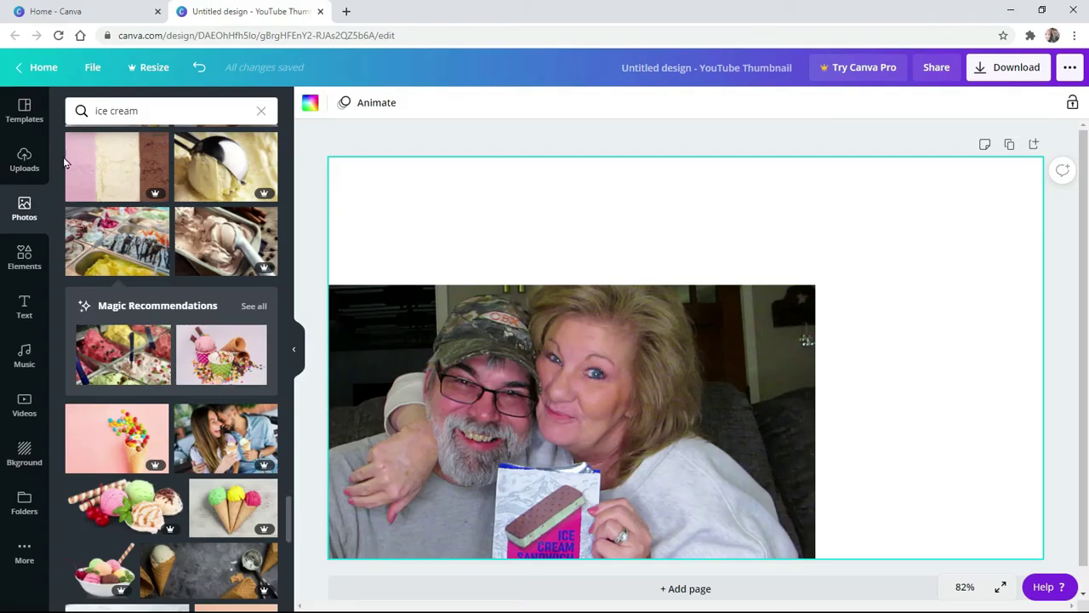
- Search the stock photo library for "goats" and browse the photos for a possible background
{"action": "left_click_drag", "start_coordinate": [158, 111], "coordinate": [79, 110]}
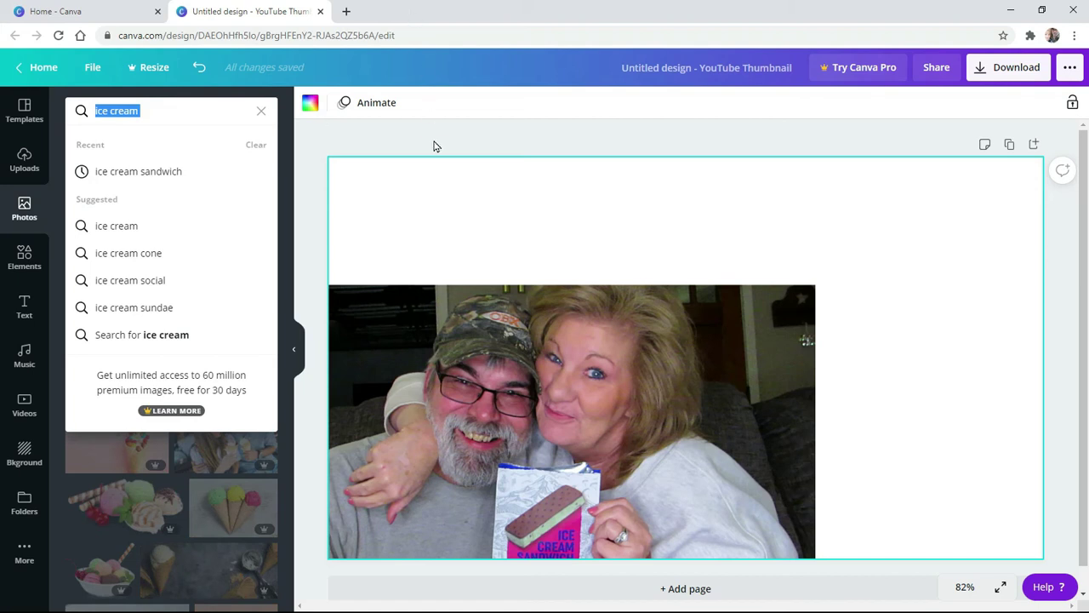
{"action": "type", "text": "goats"}
{"action": "key", "text": "Return"}
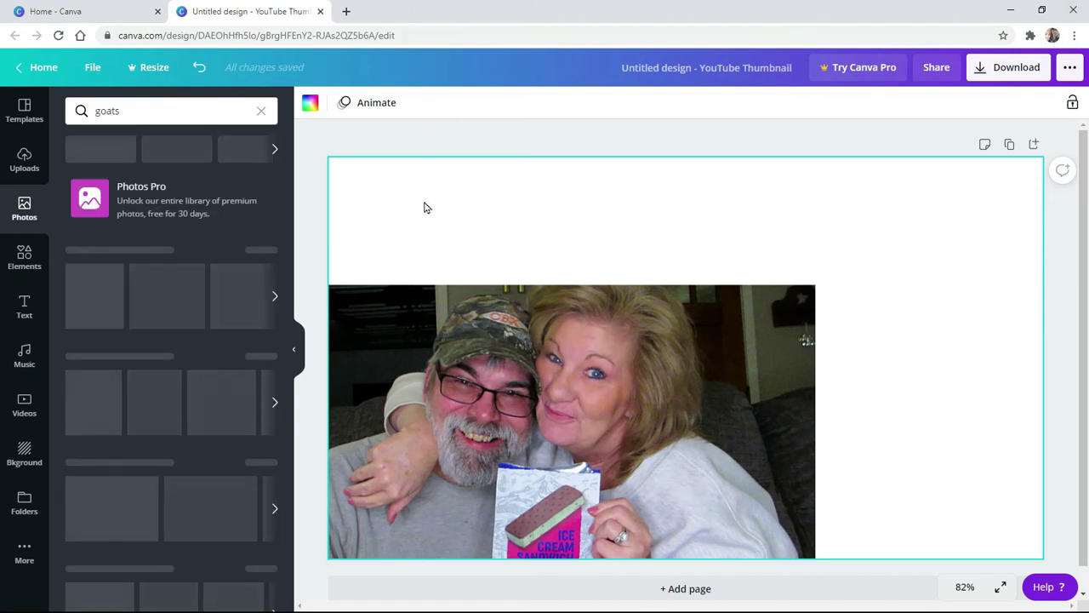
{"action": "scroll", "coordinate": [247, 243], "scroll_direction": "down", "scroll_amount": 5}
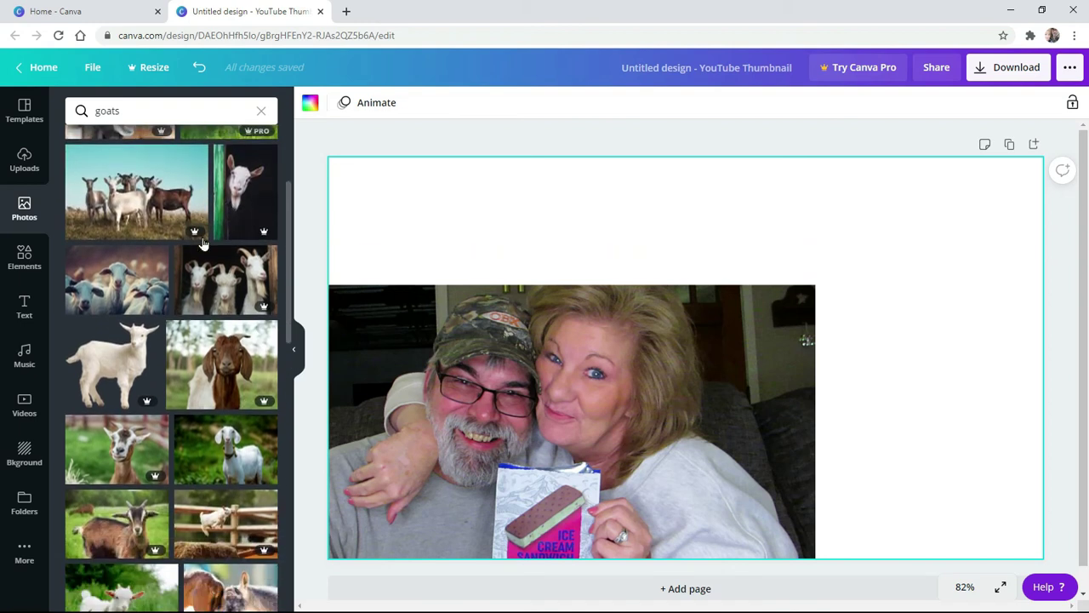
{"action": "scroll", "coordinate": [202, 242], "scroll_direction": "down", "scroll_amount": 1}
{"action": "scroll", "coordinate": [200, 255], "scroll_direction": "down", "scroll_amount": 1}
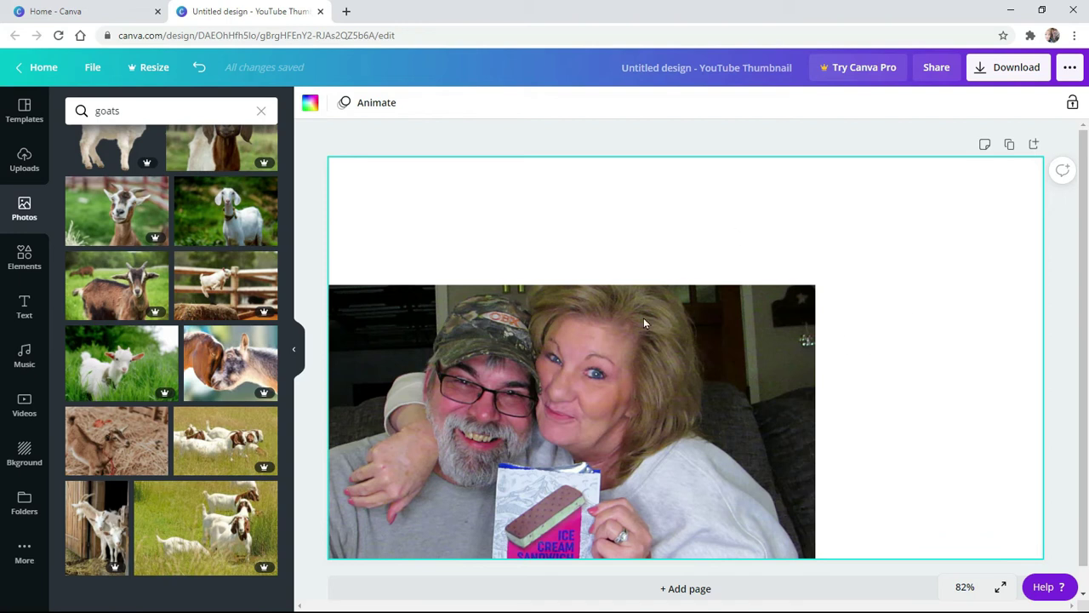
- Try the free photo of the light-coloured herd on the page and remove it
{"action": "left_click", "coordinate": [116, 285]}
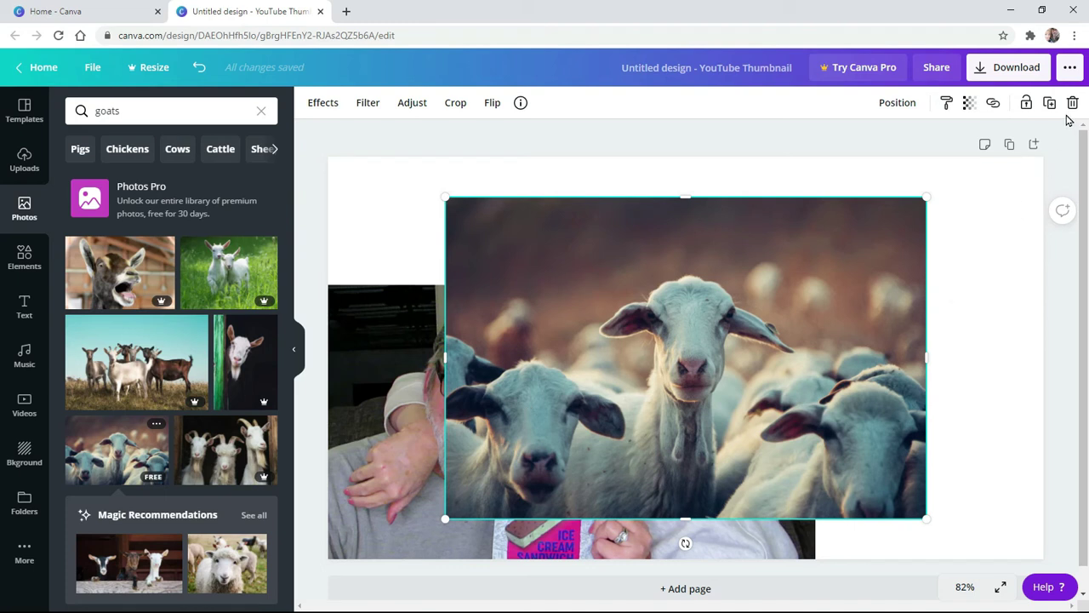
{"action": "left_click", "coordinate": [763, 315]}
{"action": "left_click", "coordinate": [1072, 104]}
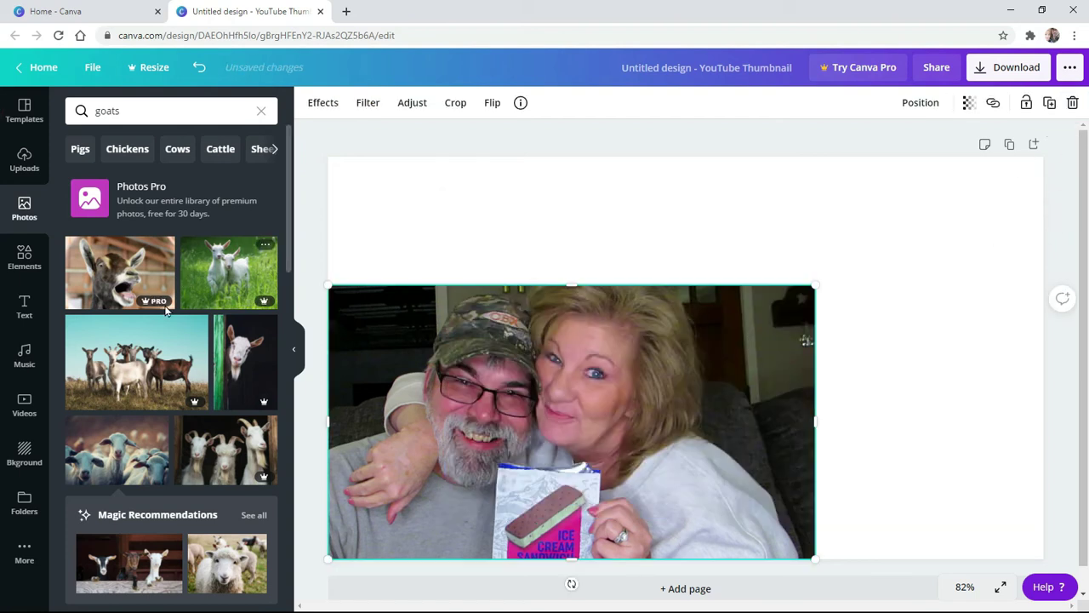
- Browse more of the goat photos and examine the related Chickens category
{"action": "scroll", "coordinate": [167, 396], "scroll_direction": "down", "scroll_amount": 5}
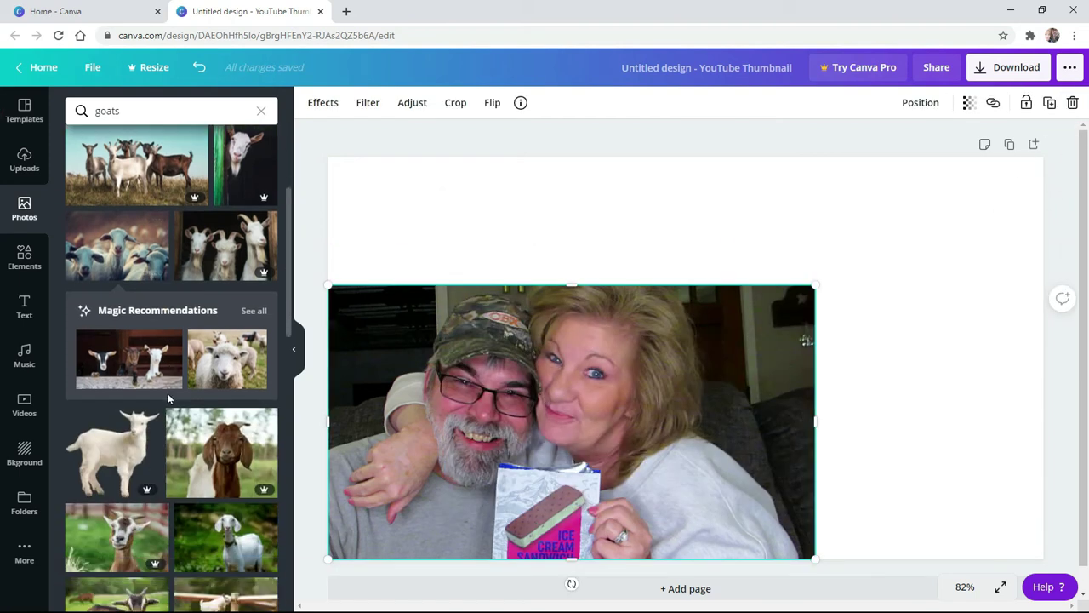
{"action": "scroll", "coordinate": [168, 398], "scroll_direction": "down", "scroll_amount": 3}
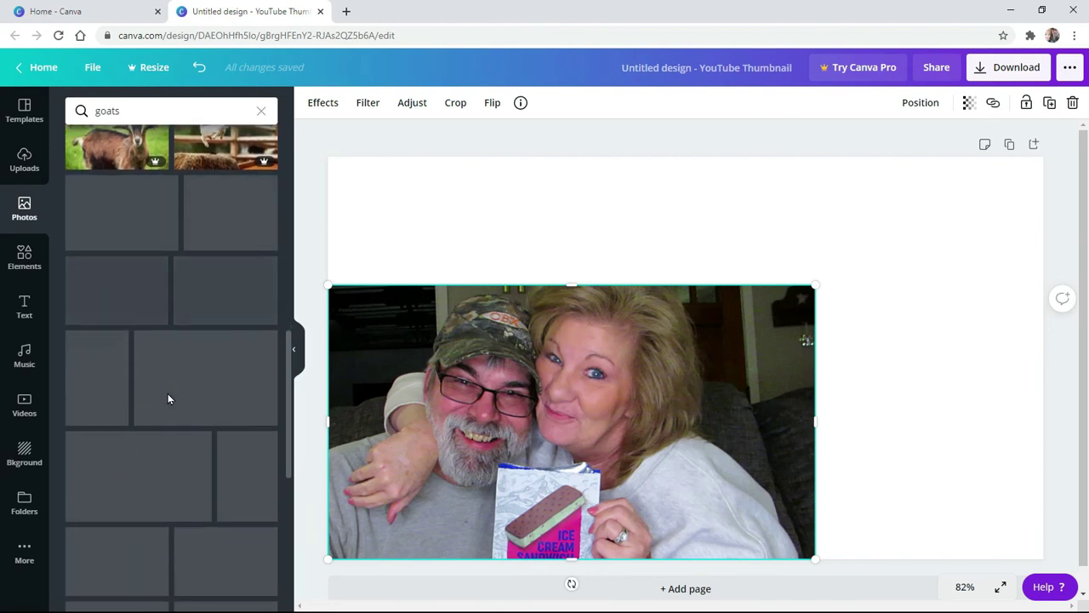
{"action": "scroll", "coordinate": [168, 399], "scroll_direction": "up", "scroll_amount": 3}
{"action": "scroll", "coordinate": [168, 393], "scroll_direction": "up", "scroll_amount": 5}
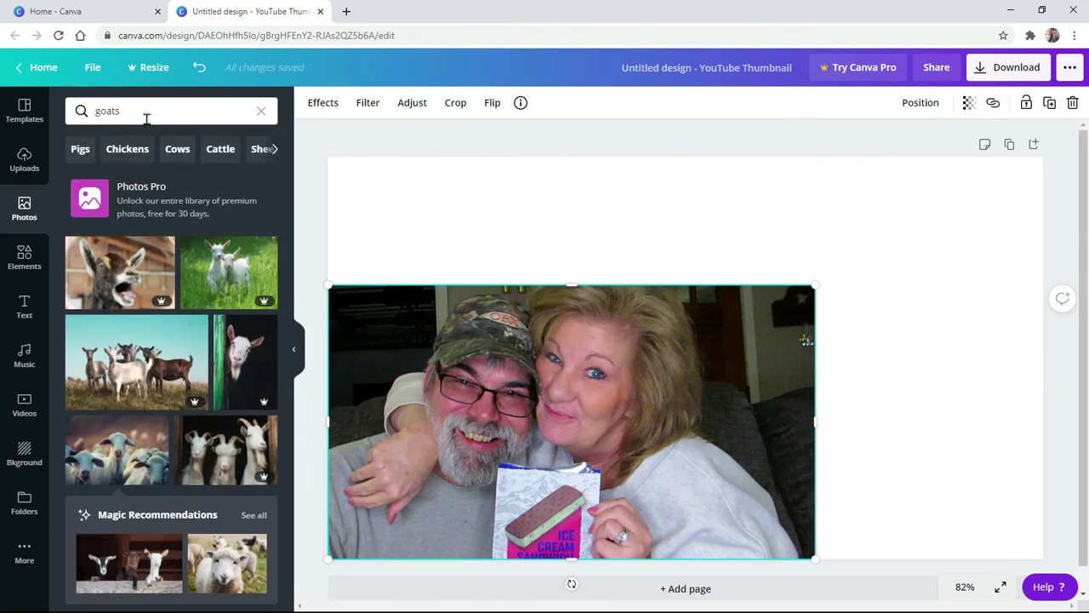
{"action": "left_click", "coordinate": [127, 149]}
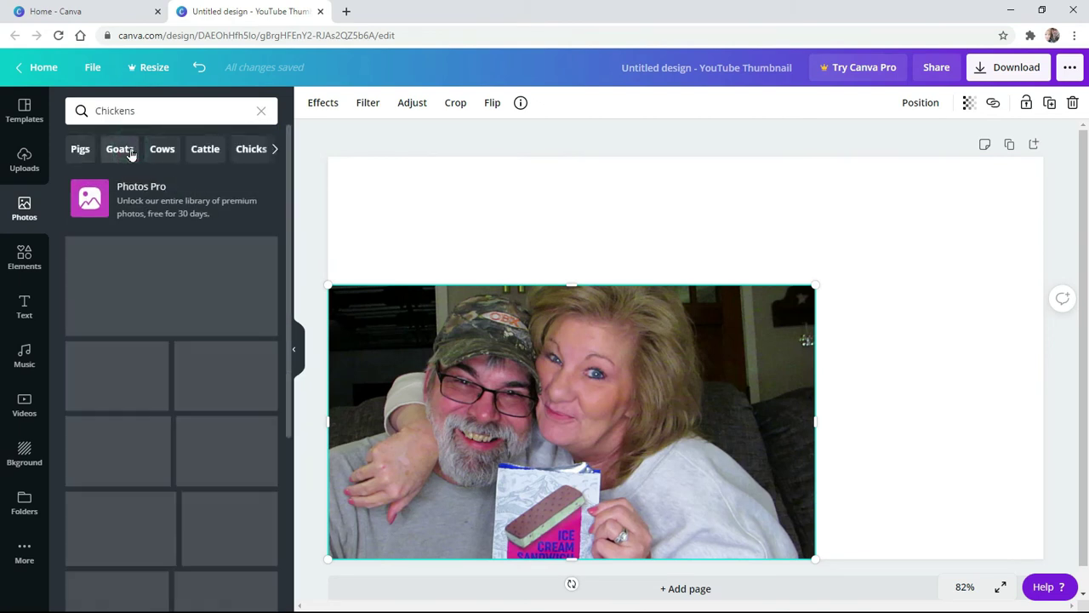
{"action": "scroll", "coordinate": [197, 281], "scroll_direction": "down", "scroll_amount": 1}
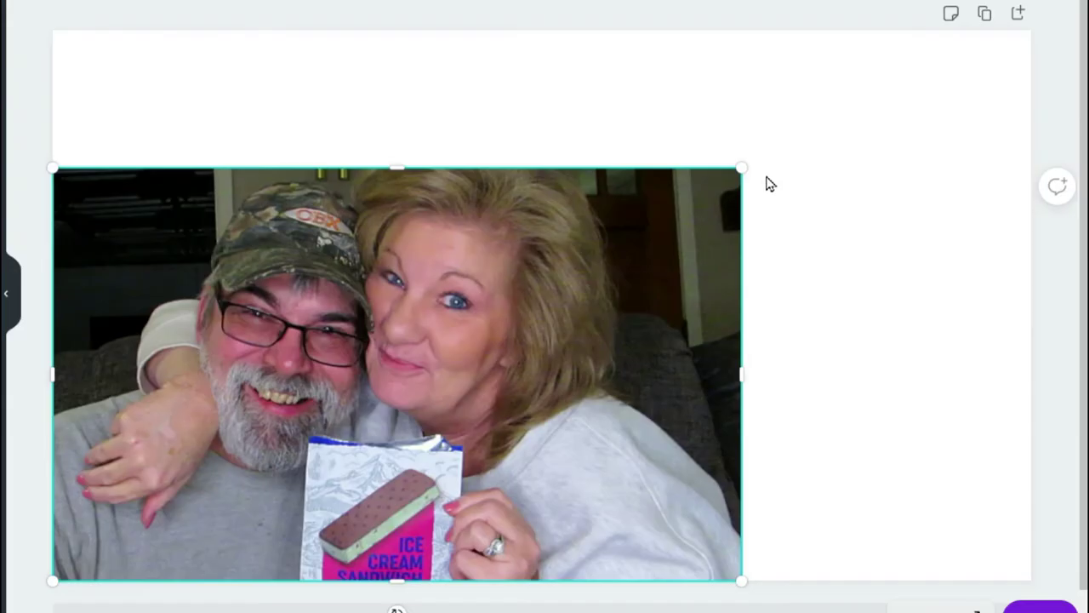
- Enlarge the couple's photo to 720 px high and widen it to fill the whole thumbnail
{"action": "left_click", "coordinate": [397, 164]}
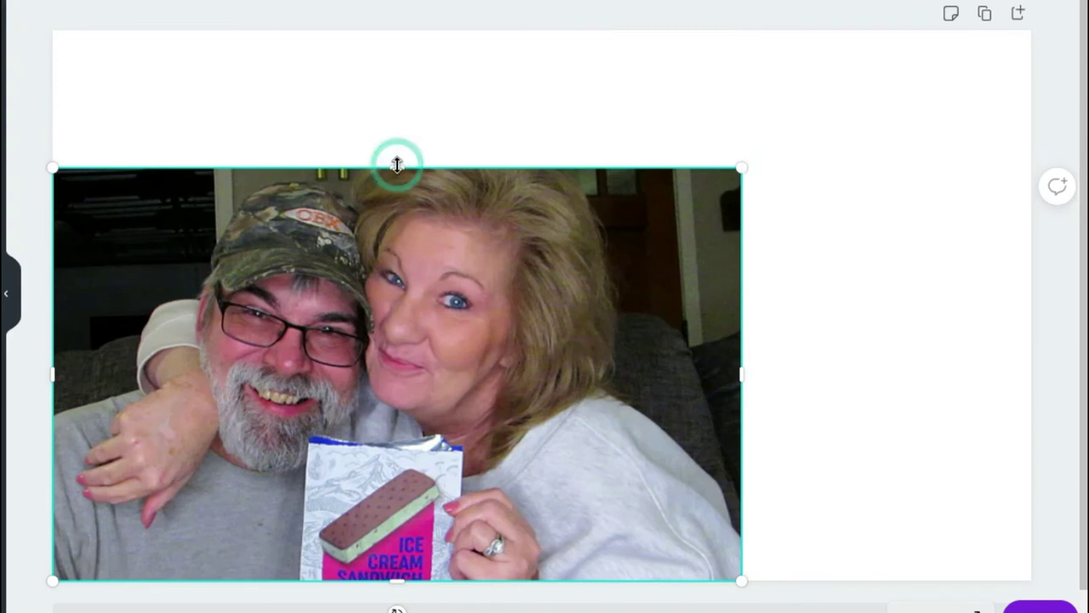
{"action": "left_click_drag", "start_coordinate": [738, 168], "coordinate": [972, 51]}
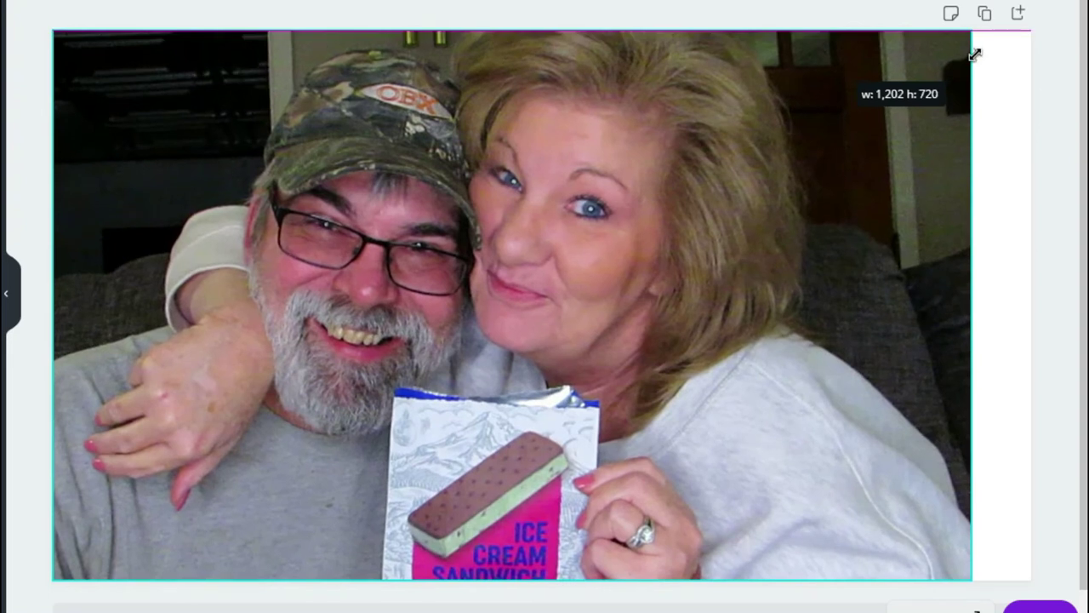
{"action": "left_click_drag", "start_coordinate": [965, 308], "coordinate": [1023, 311]}
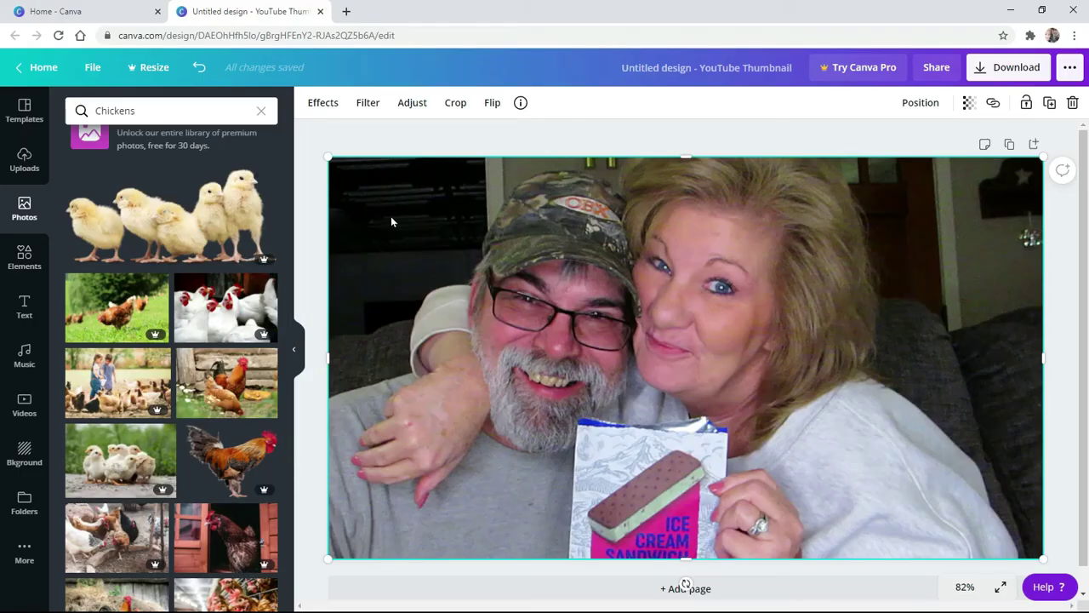
- Add the pink neon GLOW font combination to the thumbnail over the couple's photo
{"action": "left_click", "coordinate": [24, 311]}
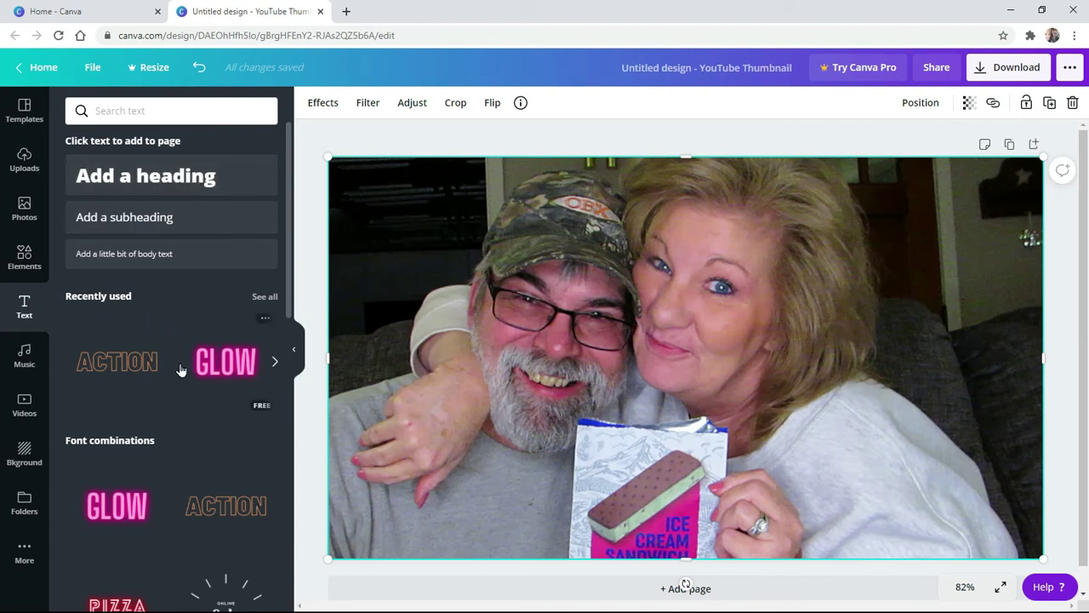
{"action": "scroll", "coordinate": [180, 370], "scroll_direction": "down", "scroll_amount": 1}
{"action": "scroll", "coordinate": [181, 370], "scroll_direction": "down", "scroll_amount": 2}
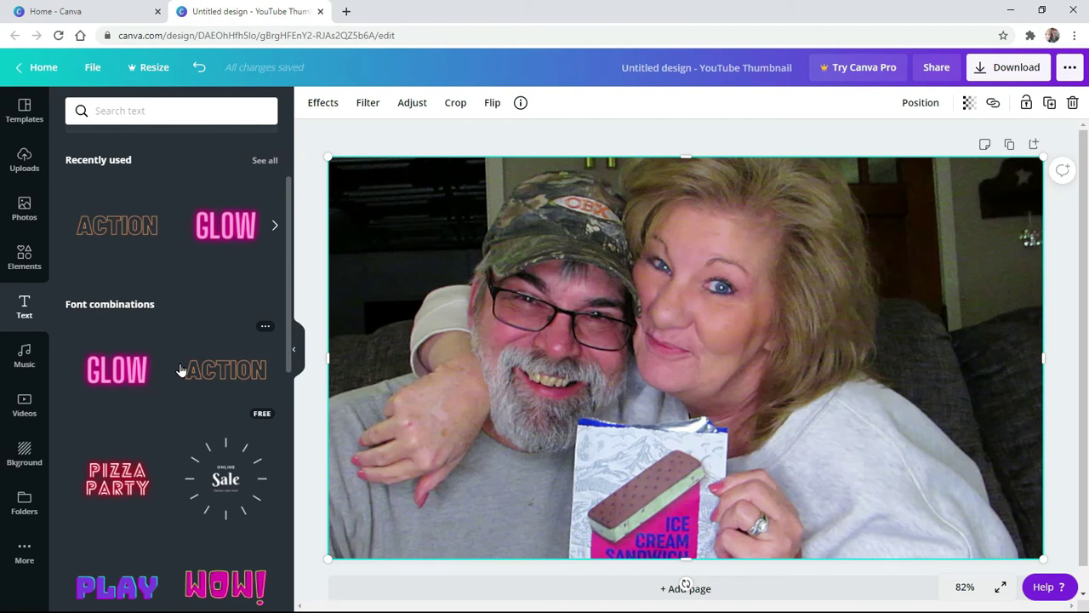
{"action": "scroll", "coordinate": [180, 370], "scroll_direction": "down", "scroll_amount": 4}
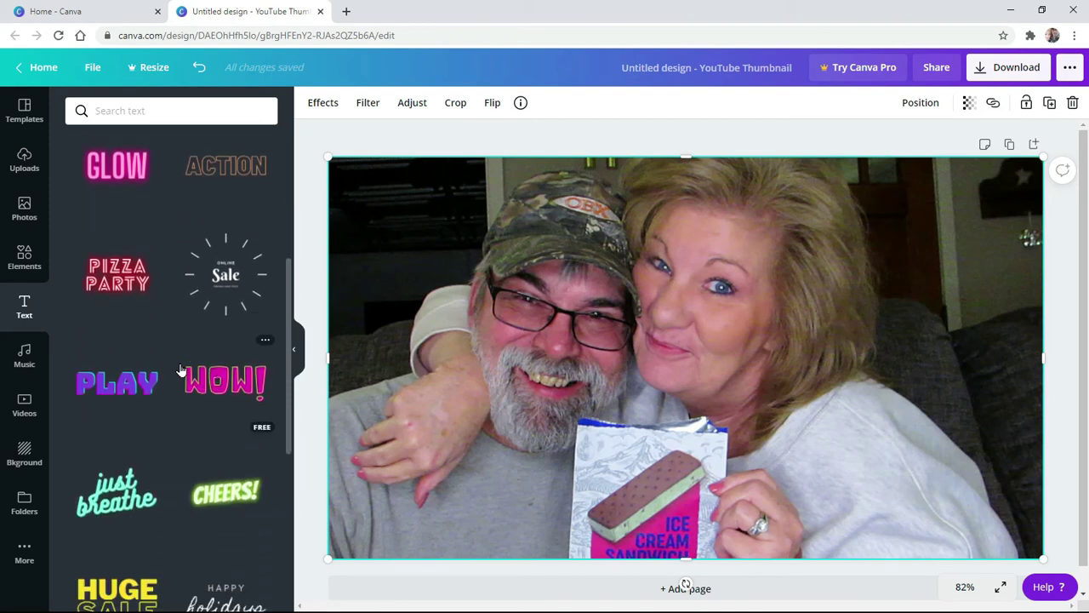
{"action": "scroll", "coordinate": [181, 370], "scroll_direction": "down", "scroll_amount": 2}
{"action": "scroll", "coordinate": [180, 370], "scroll_direction": "down", "scroll_amount": 2}
{"action": "scroll", "coordinate": [192, 357], "scroll_direction": "up", "scroll_amount": 10}
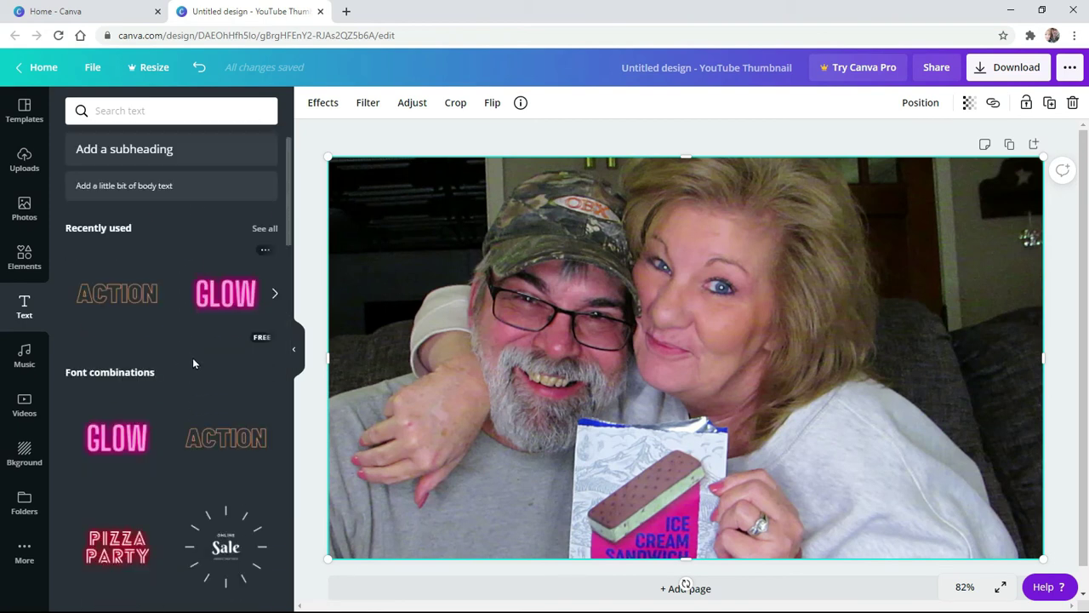
{"action": "scroll", "coordinate": [172, 366], "scroll_direction": "down", "scroll_amount": 2}
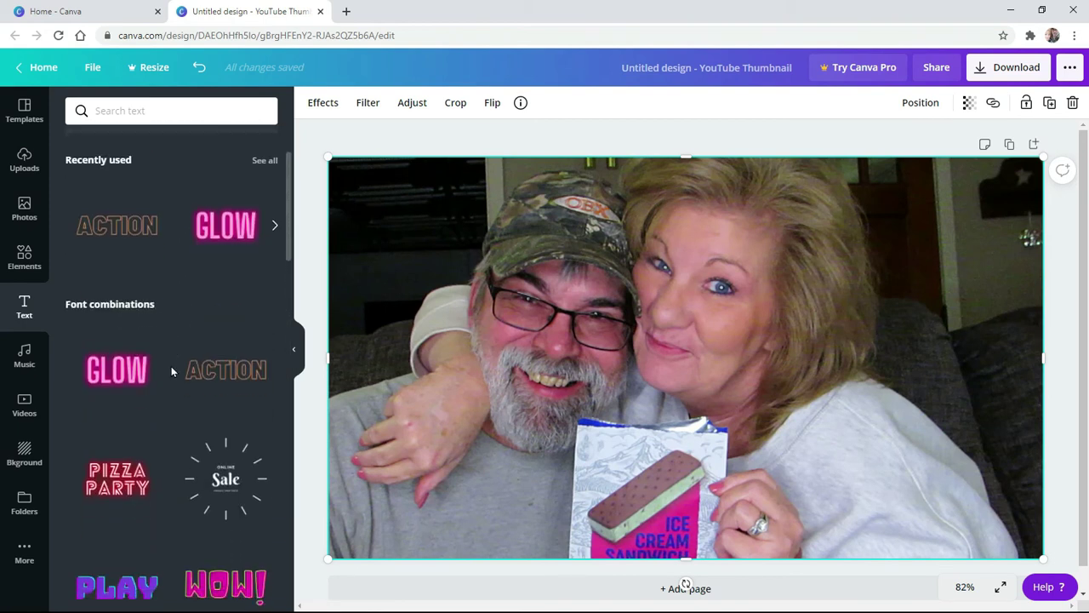
{"action": "left_click", "coordinate": [110, 364]}
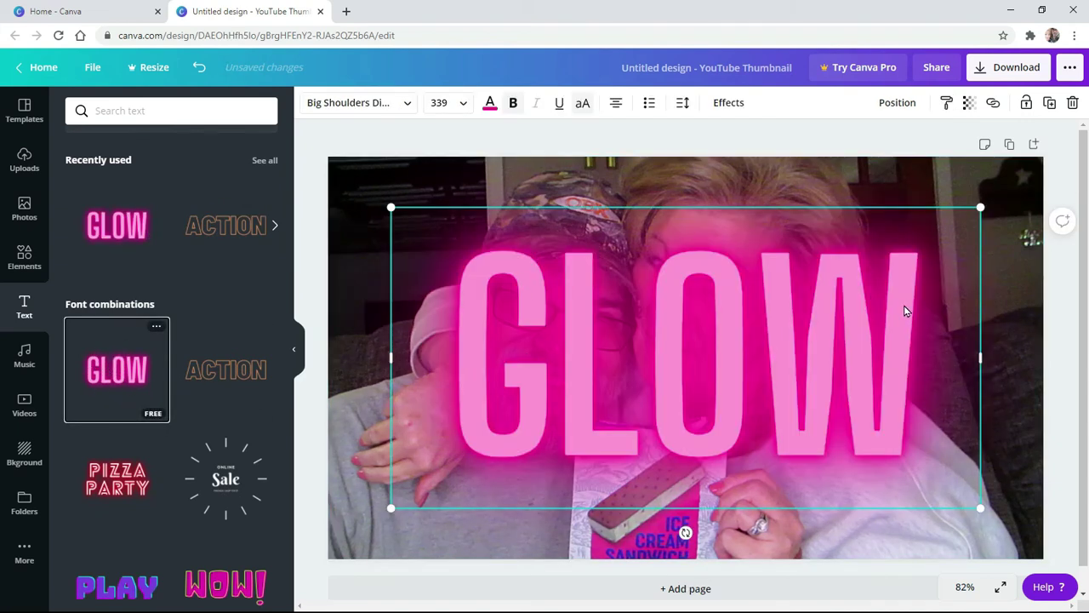
- Replace the GLOW wording with UNEDITED
{"action": "left_click", "coordinate": [594, 322]}
{"action": "left_click_drag", "start_coordinate": [593, 322], "coordinate": [864, 329]}
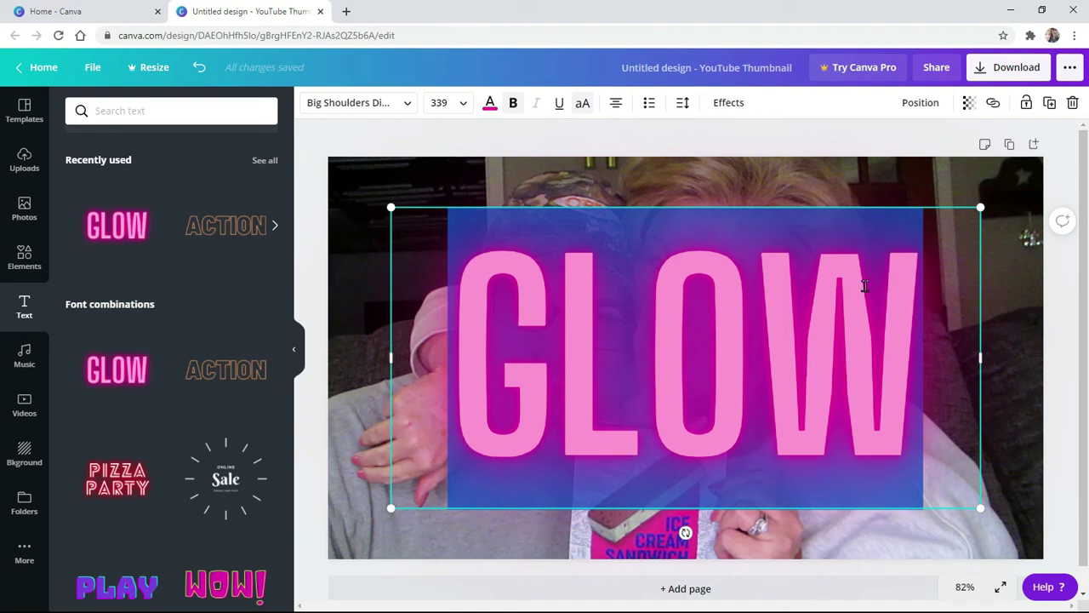
{"action": "type", "text": "UNEDI"}
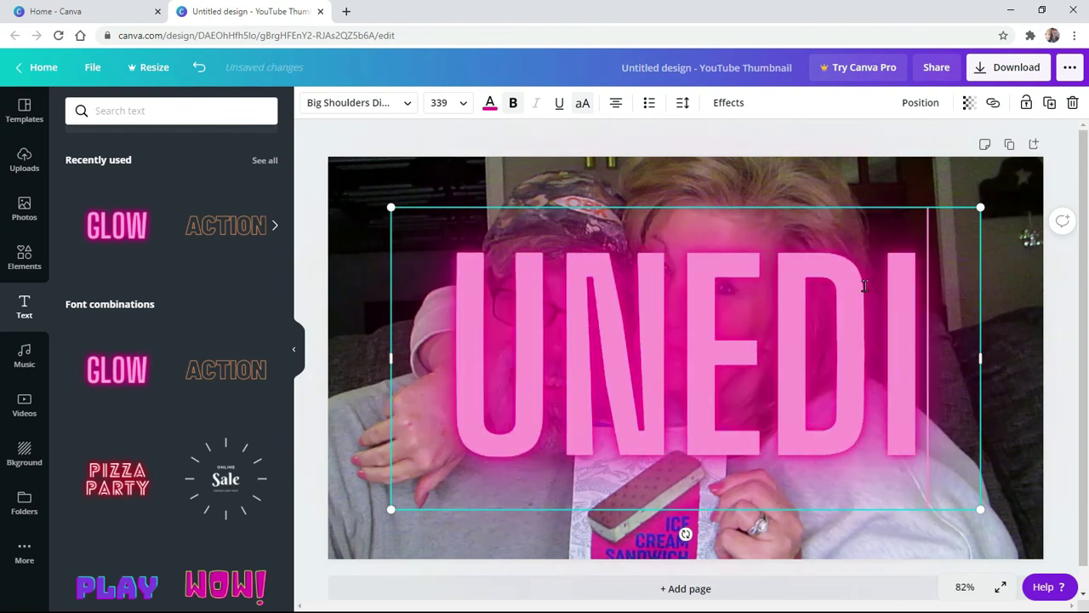
{"action": "type", "text": "TED"}
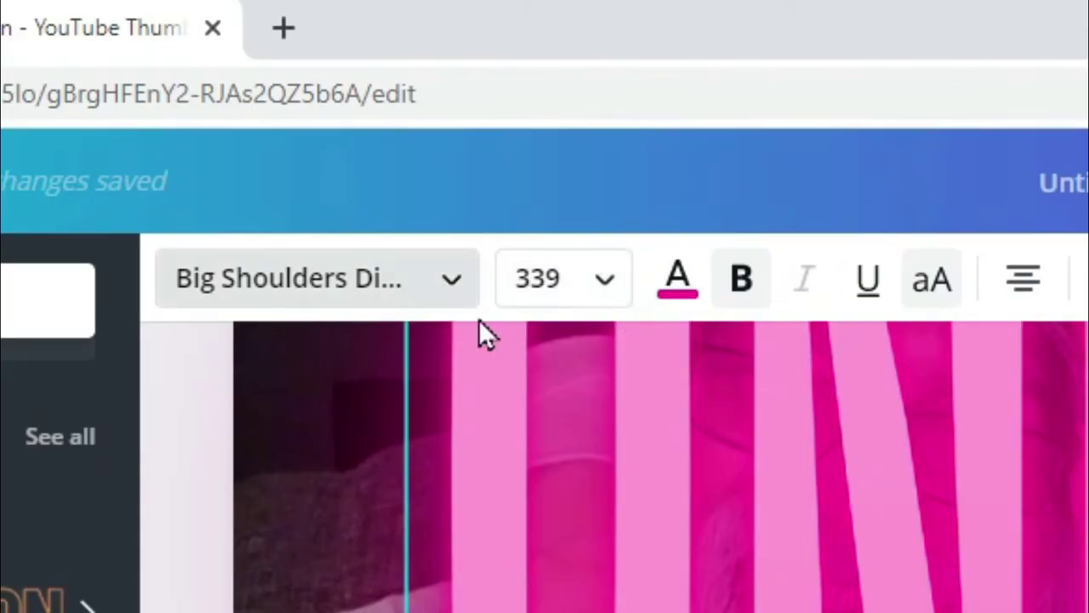
- Set the UNEDITED text's font size to 144 and place it in the thumbnail's upper-right corner
{"action": "left_click", "coordinate": [606, 281]}
{"action": "scroll", "coordinate": [458, 227], "scroll_direction": "down", "scroll_amount": 3}
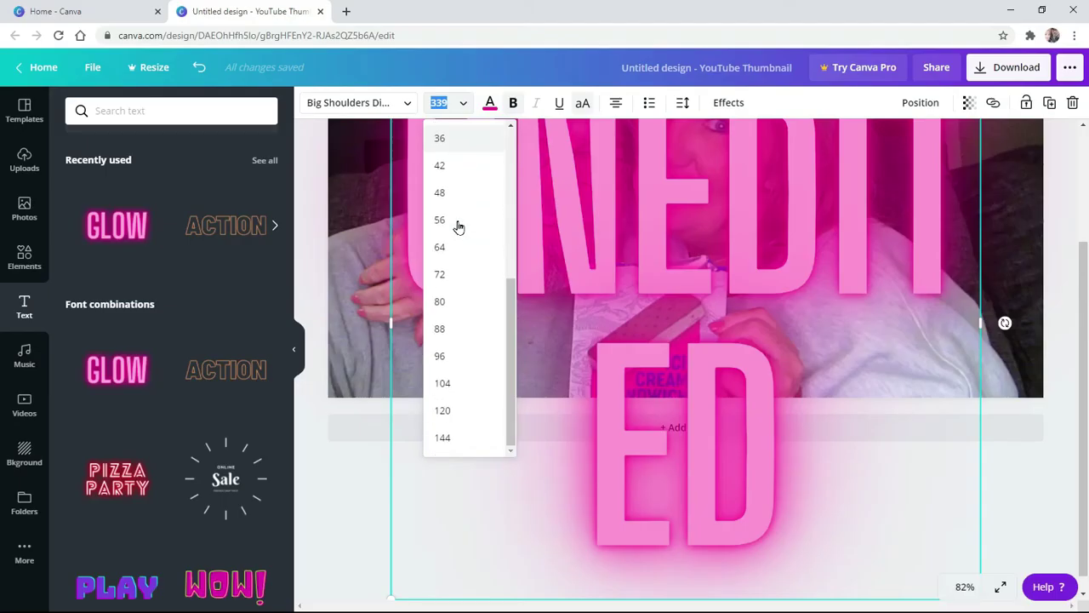
{"action": "left_click", "coordinate": [452, 356]}
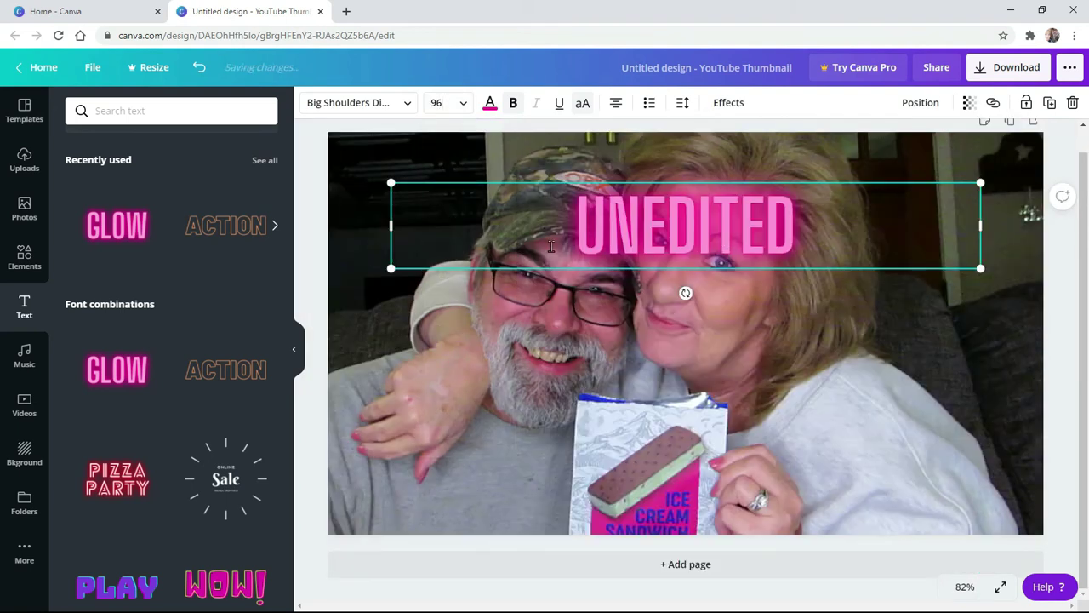
{"action": "left_click", "coordinate": [462, 103]}
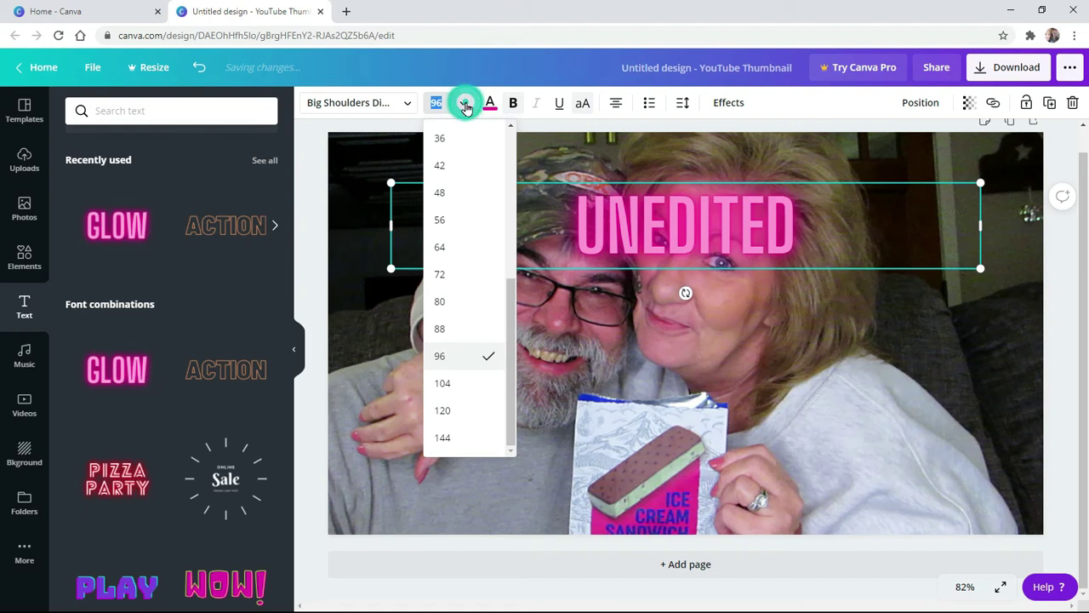
{"action": "left_click", "coordinate": [455, 412]}
{"action": "left_click", "coordinate": [463, 106]}
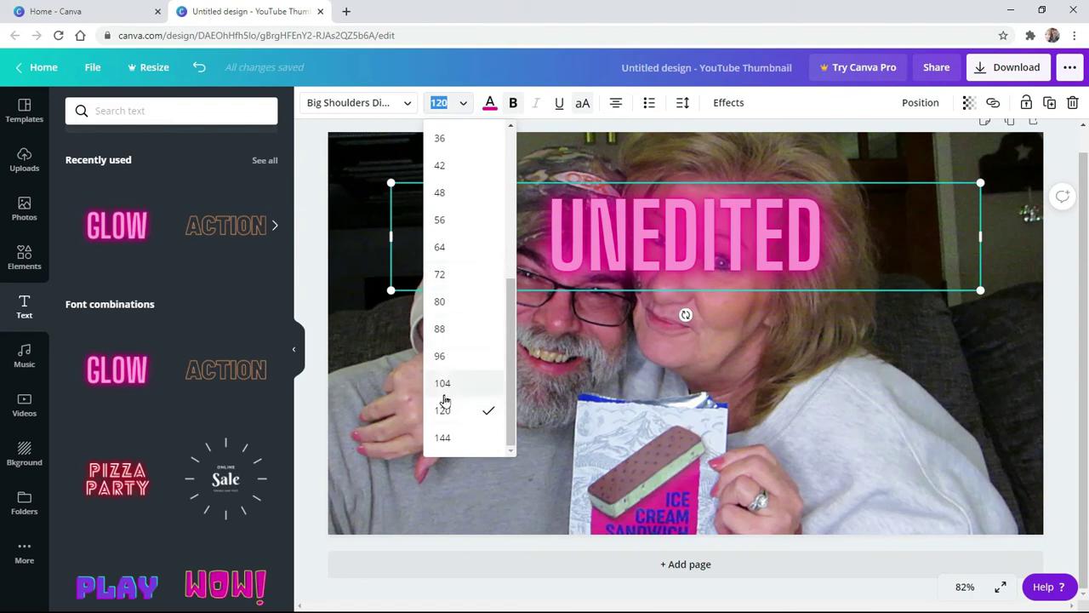
{"action": "left_click", "coordinate": [442, 437]}
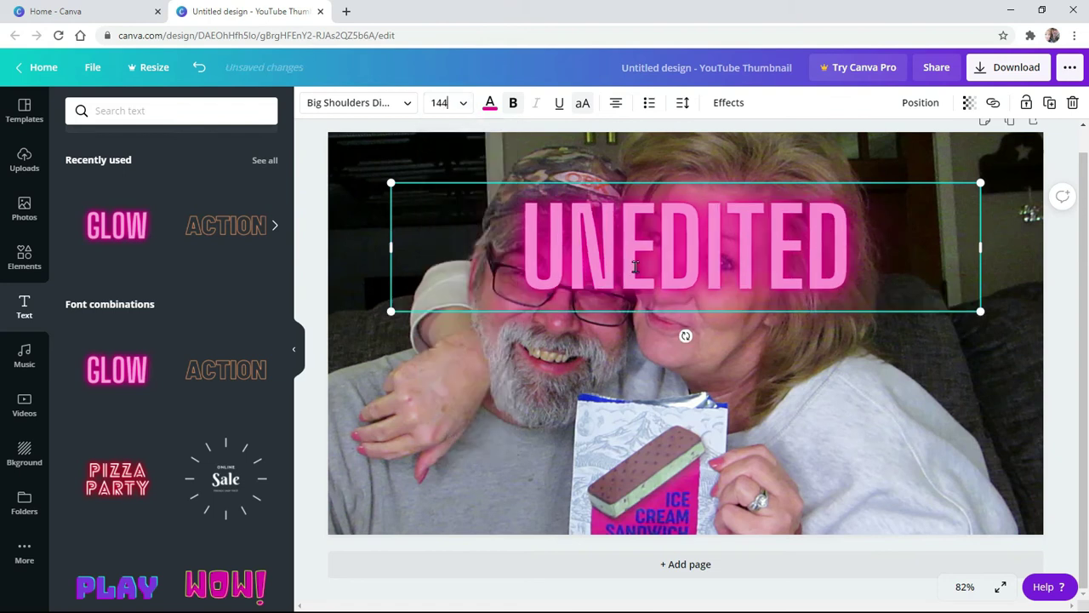
{"action": "left_click", "coordinate": [507, 396]}
{"action": "left_click_drag", "start_coordinate": [651, 272], "coordinate": [814, 209]}
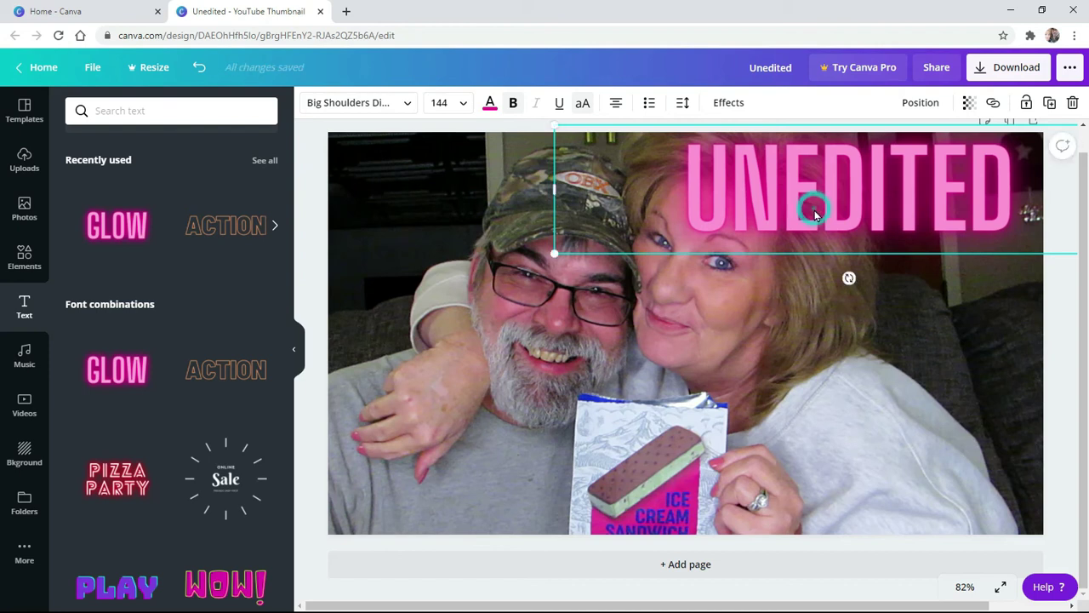
- Try black, white and the photo colors on the UNEDITED text, finishing with the photo's purple
{"action": "left_click", "coordinate": [489, 104]}
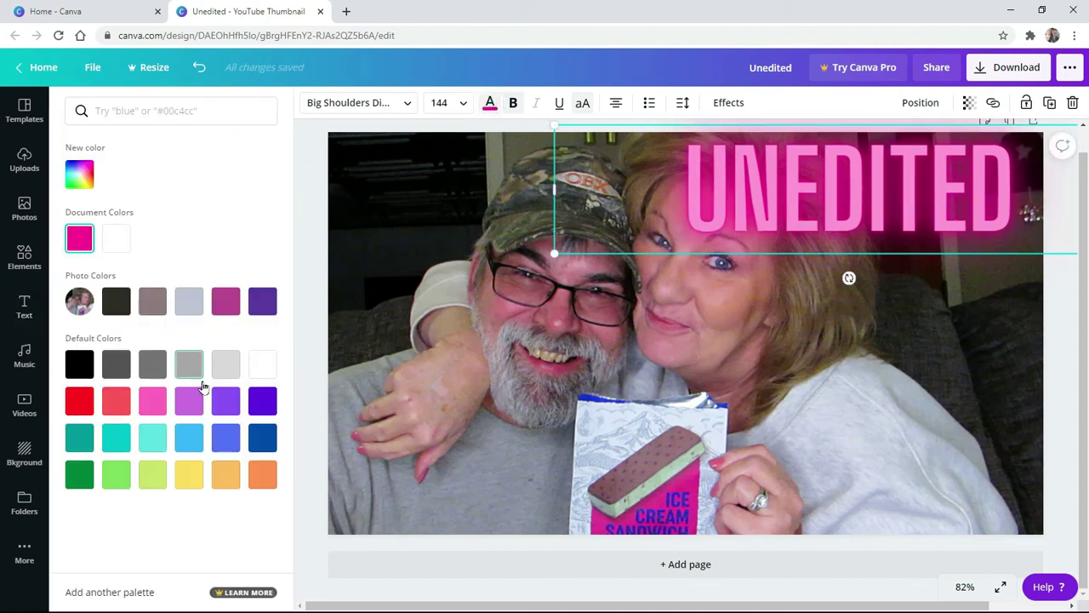
{"action": "left_click", "coordinate": [78, 365]}
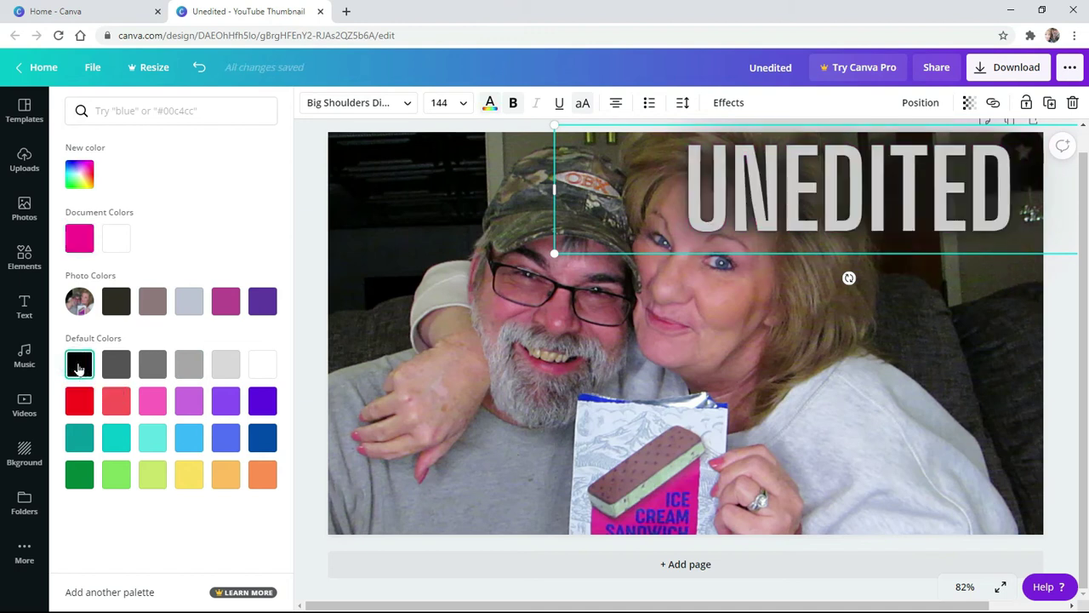
{"action": "left_click", "coordinate": [260, 373]}
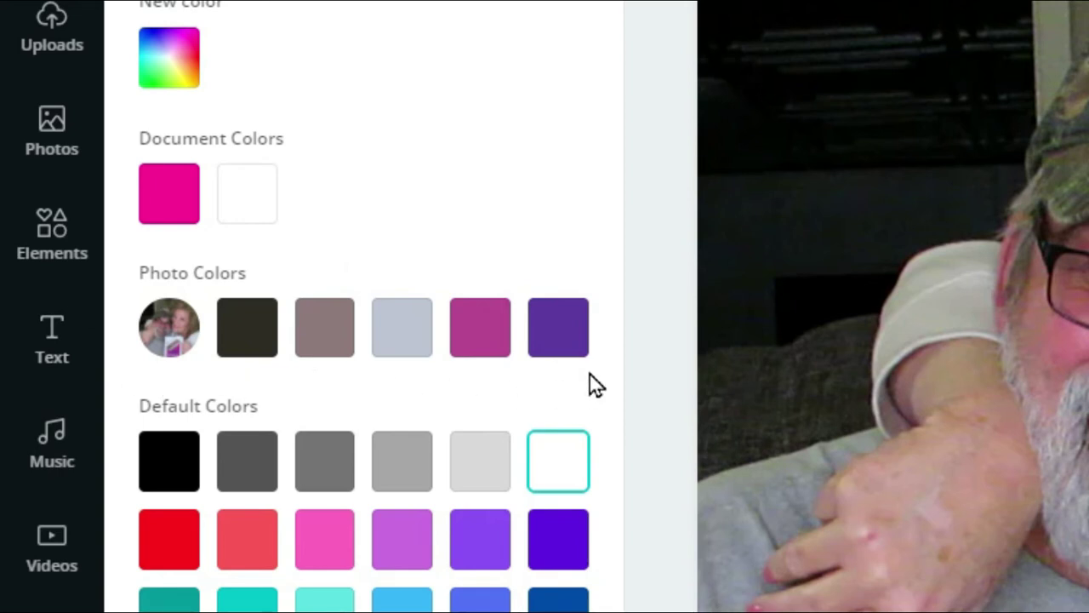
{"action": "left_click", "coordinate": [572, 339]}
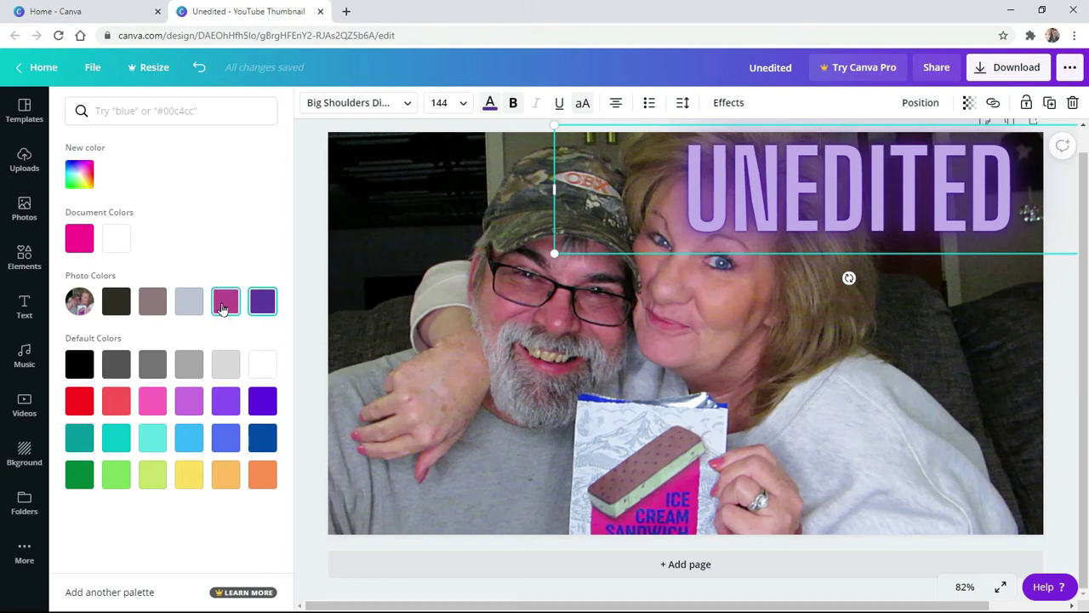
{"action": "left_click", "coordinate": [223, 306]}
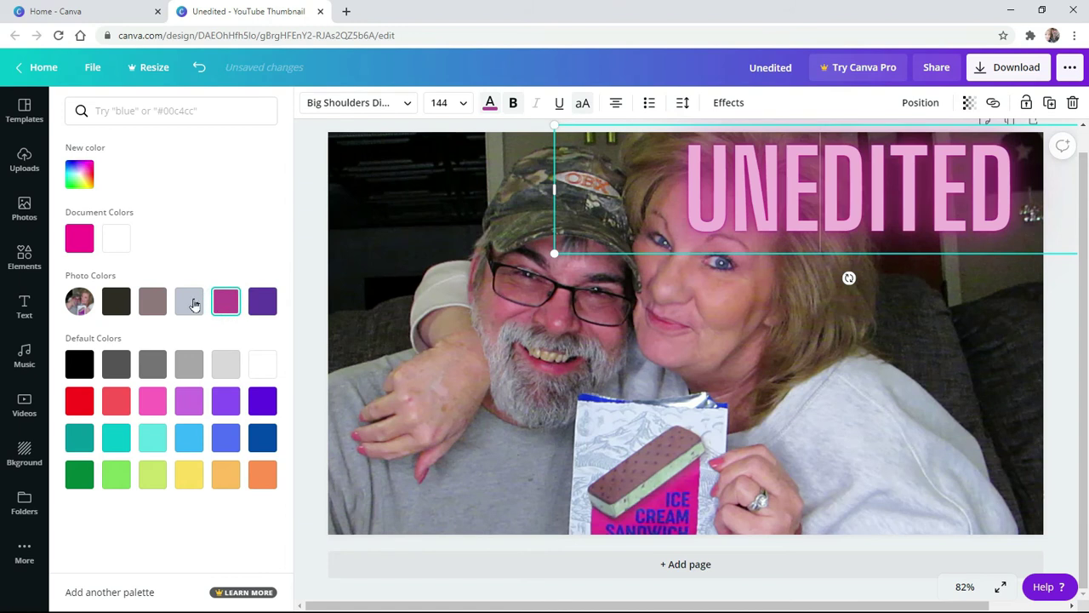
{"action": "left_click", "coordinate": [193, 304]}
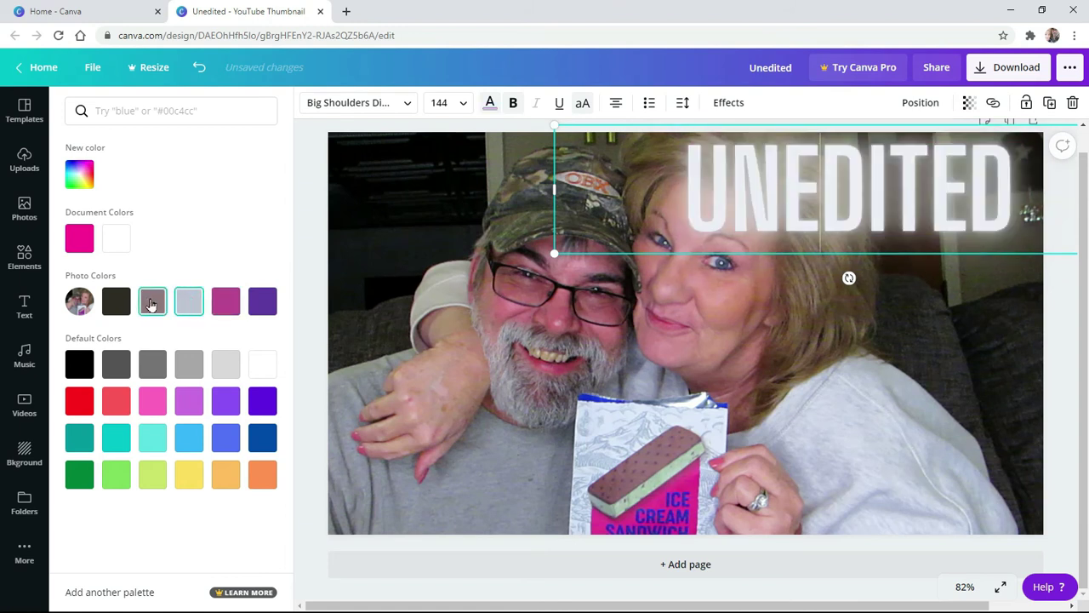
{"action": "left_click", "coordinate": [152, 302]}
{"action": "left_click", "coordinate": [116, 303]}
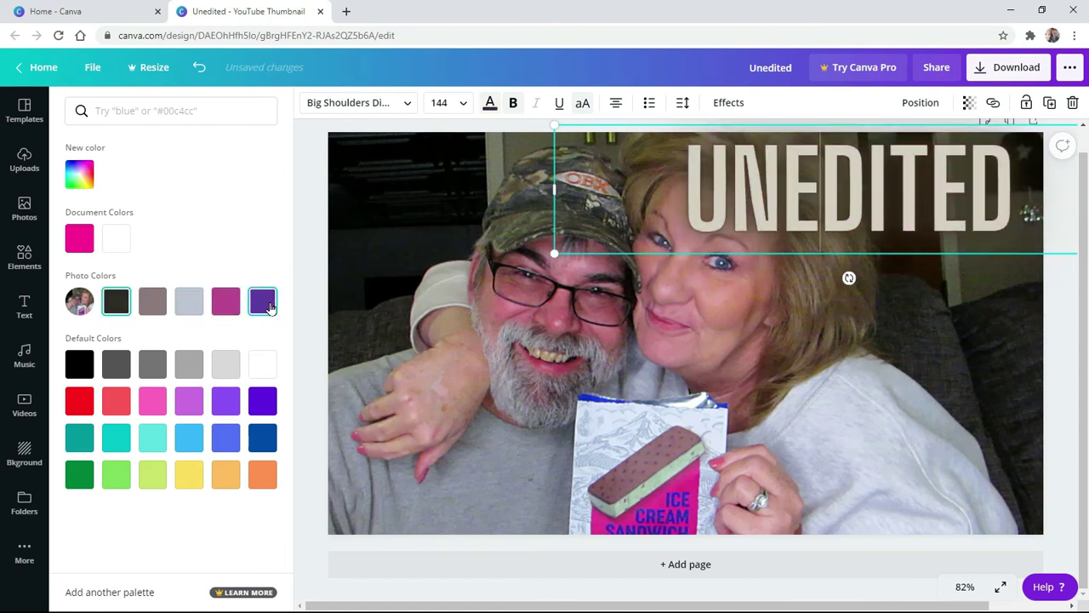
{"action": "left_click", "coordinate": [264, 362]}
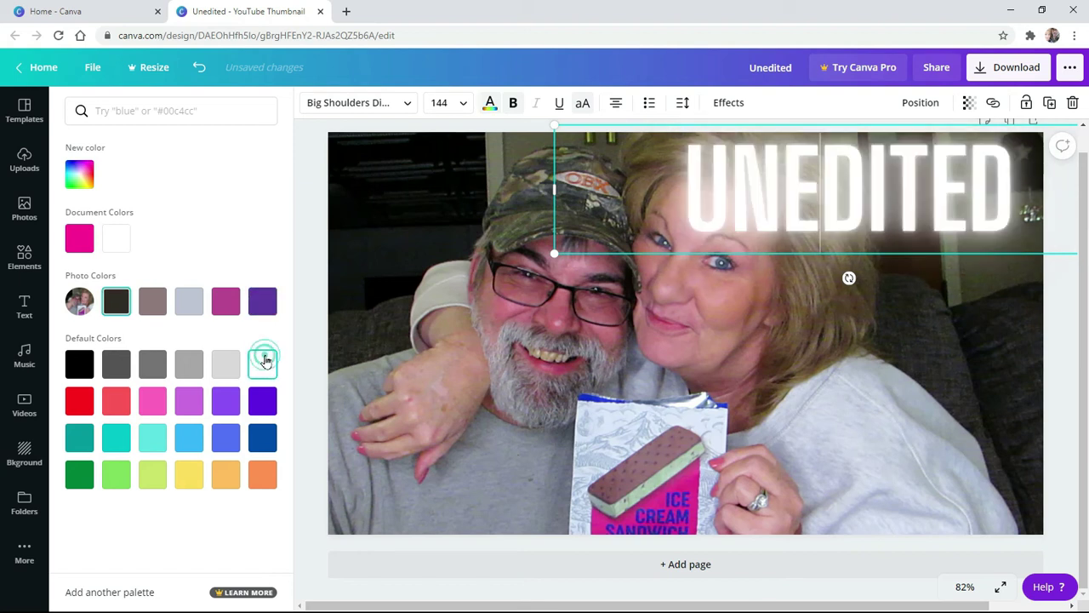
{"action": "left_click", "coordinate": [262, 303]}
- Reduce the UNEDITED text to size 138 and place it in the thumbnail's upper-right corner
{"action": "left_click_drag", "start_coordinate": [848, 221], "coordinate": [851, 440]}
{"action": "mouse_move", "coordinate": [860, 482]}
{"action": "left_mouse_down"}
{"action": "mouse_move", "coordinate": [858, 493]}
{"action": "mouse_move", "coordinate": [860, 428]}
{"action": "mouse_move", "coordinate": [834, 462]}
{"action": "mouse_move", "coordinate": [877, 462]}
{"action": "mouse_move", "coordinate": [863, 485]}
{"action": "mouse_move", "coordinate": [872, 491]}
{"action": "left_mouse_up"}
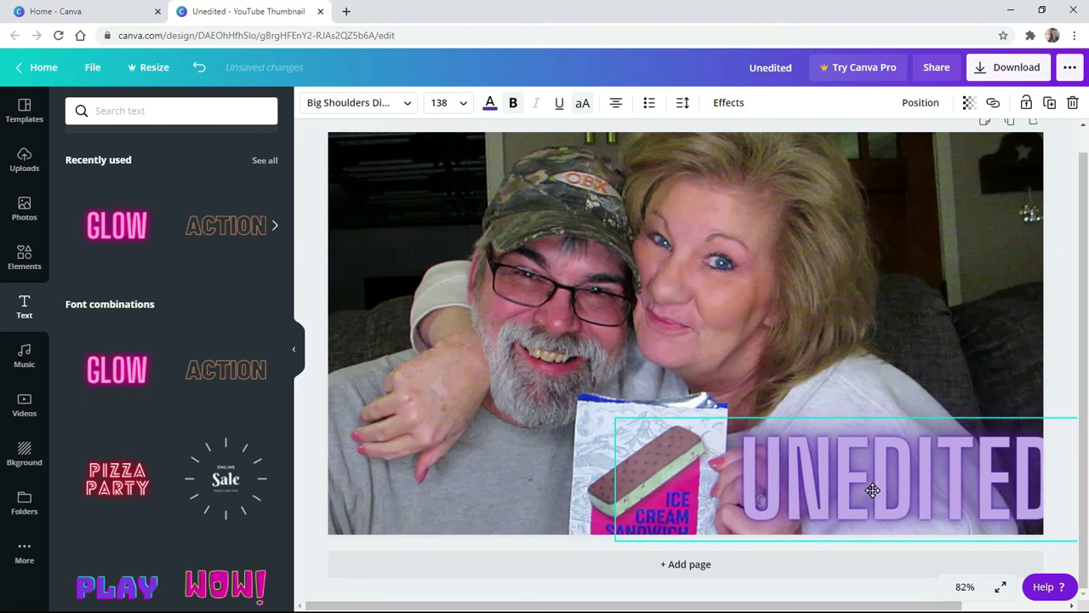
{"action": "left_click_drag", "start_coordinate": [872, 490], "coordinate": [840, 211]}
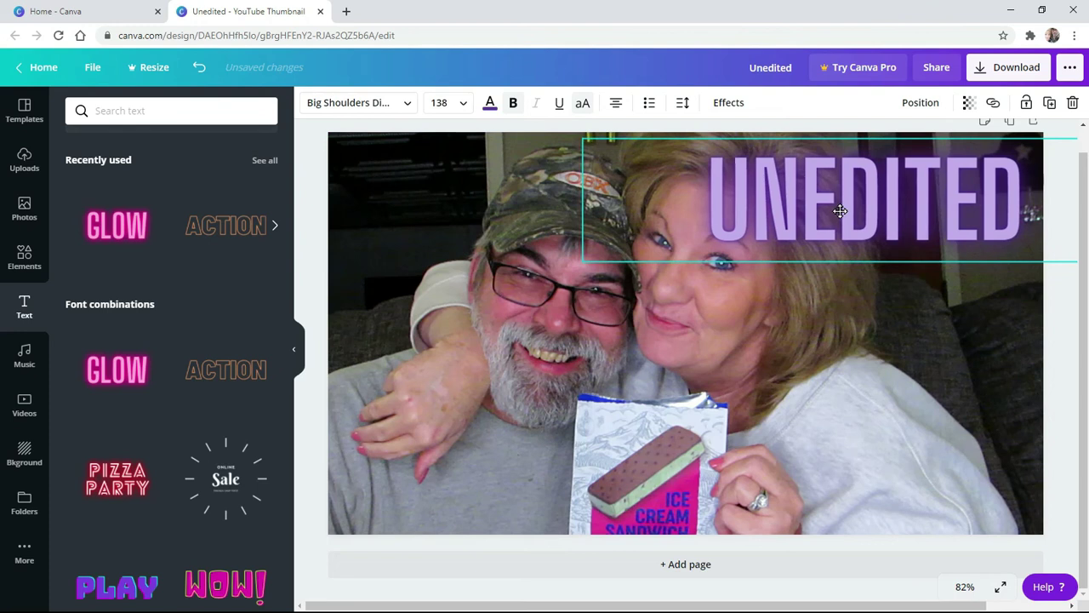
{"action": "left_click", "coordinate": [830, 458]}
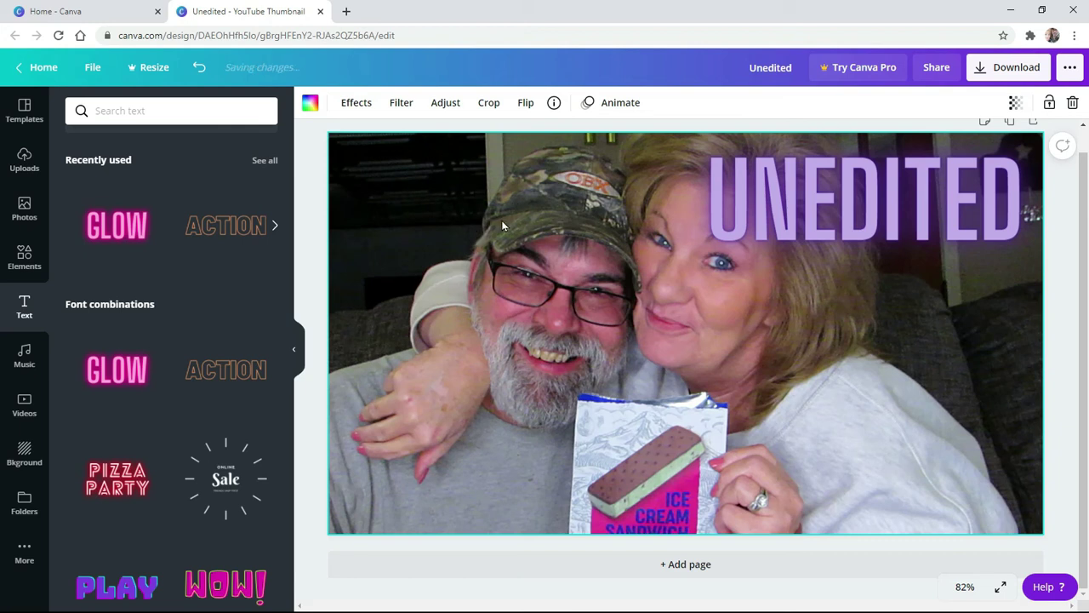
- Add a heading reading Freeze Dried Ice Cream, broken onto two lines before Ice Cream
{"action": "scroll", "coordinate": [148, 252], "scroll_direction": "up", "scroll_amount": 3}
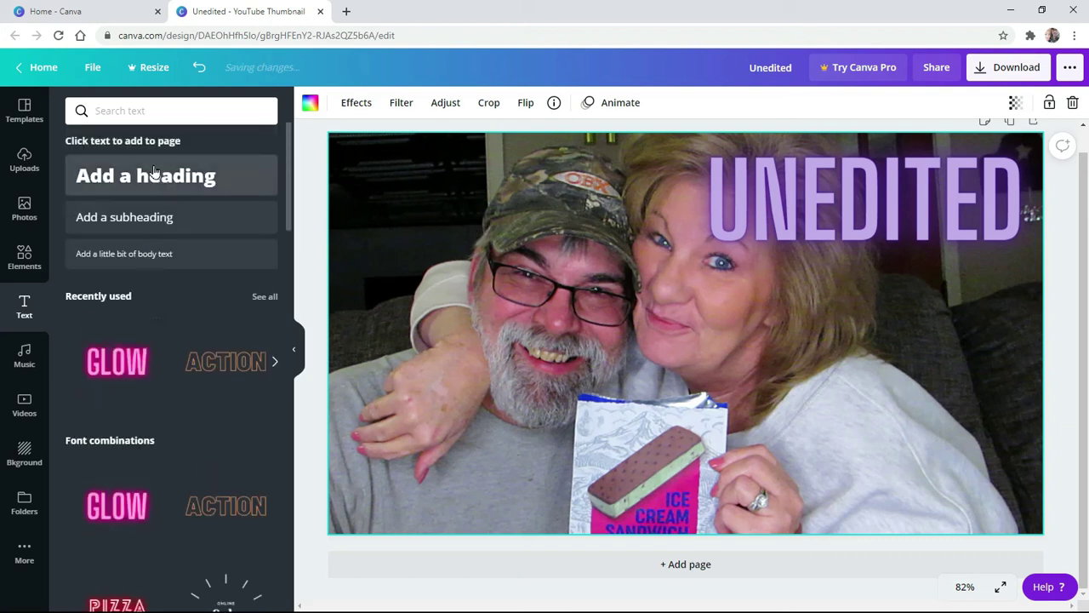
{"action": "left_click", "coordinate": [154, 174]}
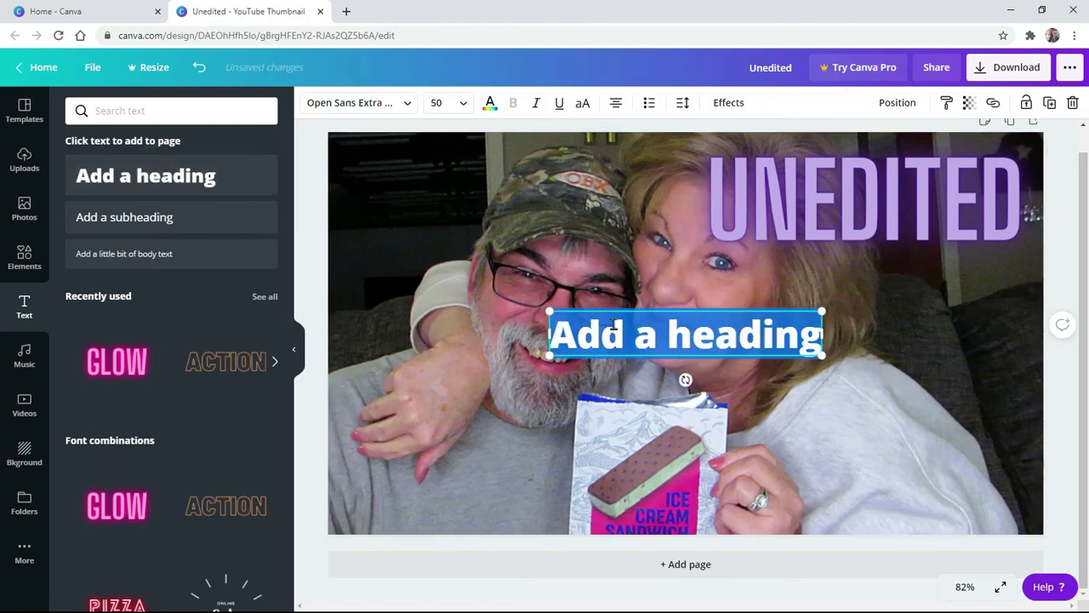
{"action": "type", "text": "F"}
{"action": "key", "text": "BackSpace"}
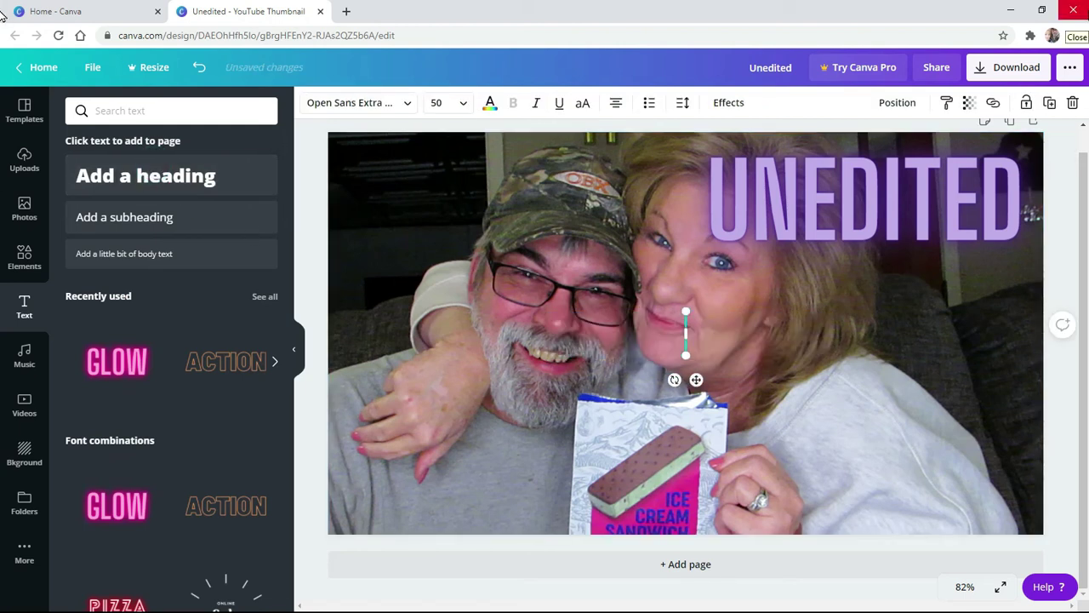
{"action": "type", "text": "Freeze Dried Ice Cream"}
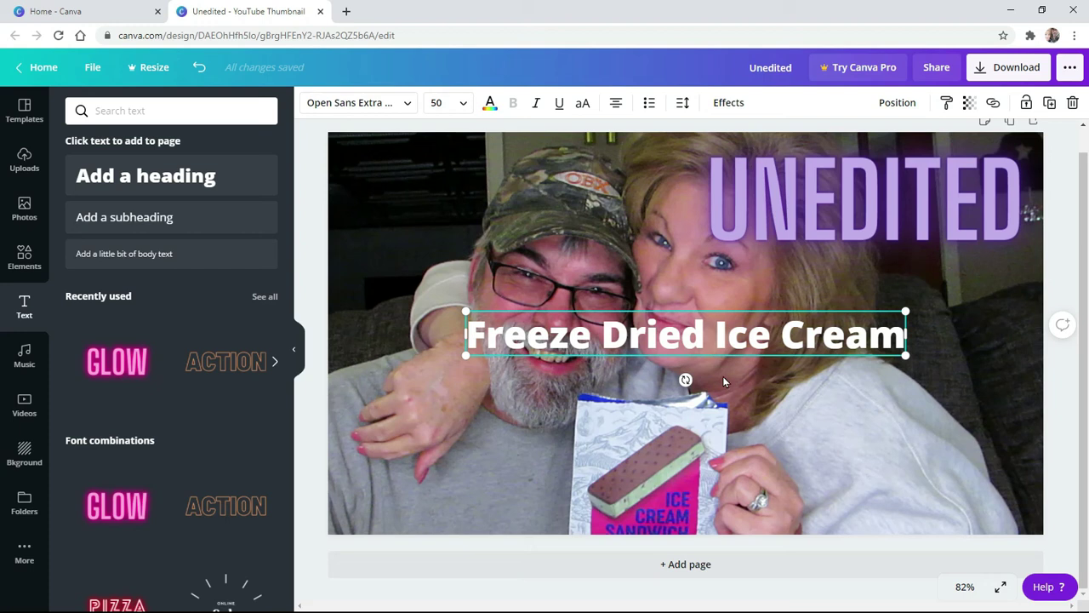
{"action": "key", "text": "Return"}
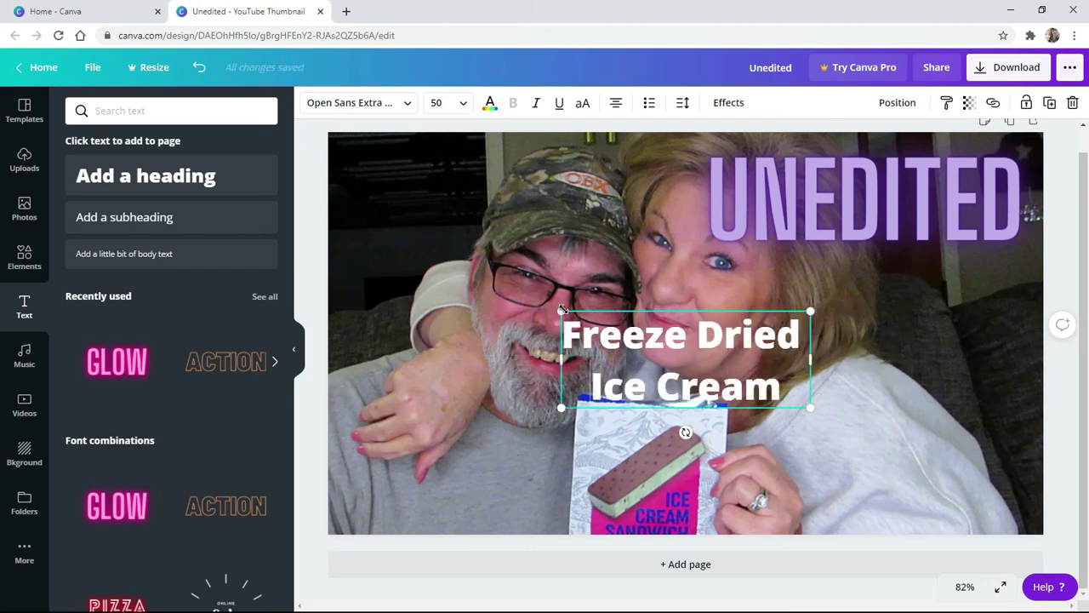
- Set the Freeze Dried Ice Cream heading's font size to 88 and move it to the thumbnail's upper-left area
{"action": "left_click_drag", "start_coordinate": [561, 310], "coordinate": [791, 366]}
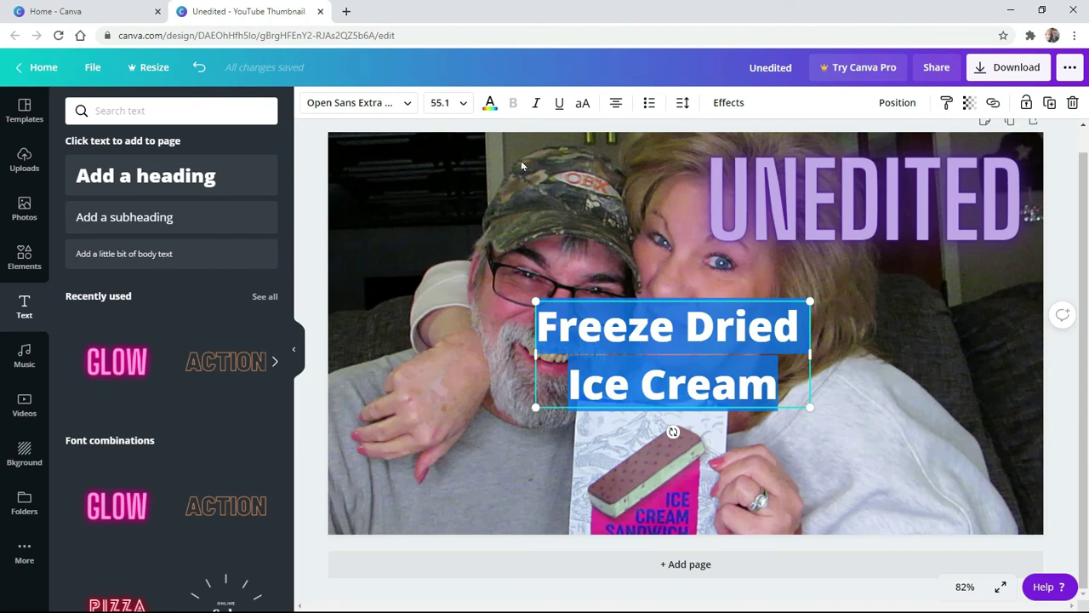
{"action": "left_click", "coordinate": [463, 103]}
{"action": "scroll", "coordinate": [454, 256], "scroll_direction": "down", "scroll_amount": 2}
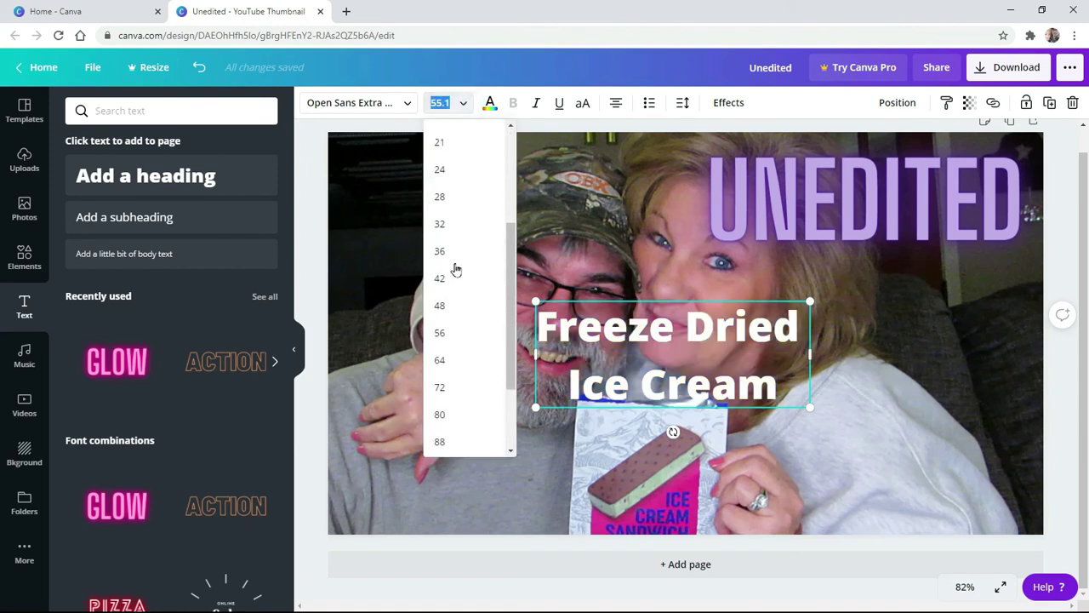
{"action": "scroll", "coordinate": [455, 269], "scroll_direction": "down", "scroll_amount": 1}
{"action": "left_click", "coordinate": [457, 354]}
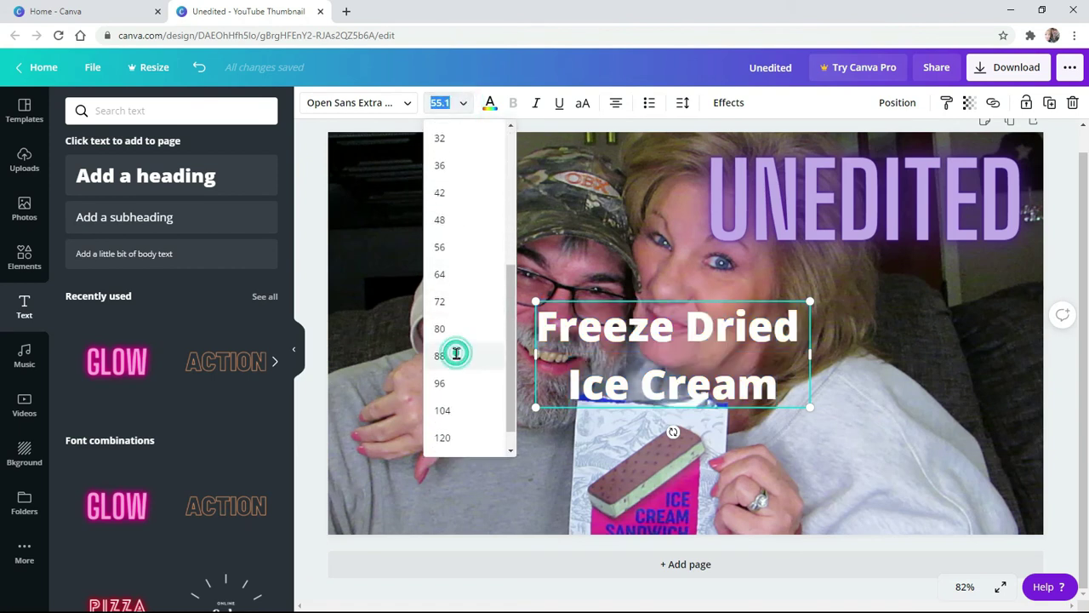
{"action": "left_click", "coordinate": [564, 243]}
{"action": "left_click", "coordinate": [604, 354]}
{"action": "left_click_drag", "start_coordinate": [611, 357], "coordinate": [494, 203]}
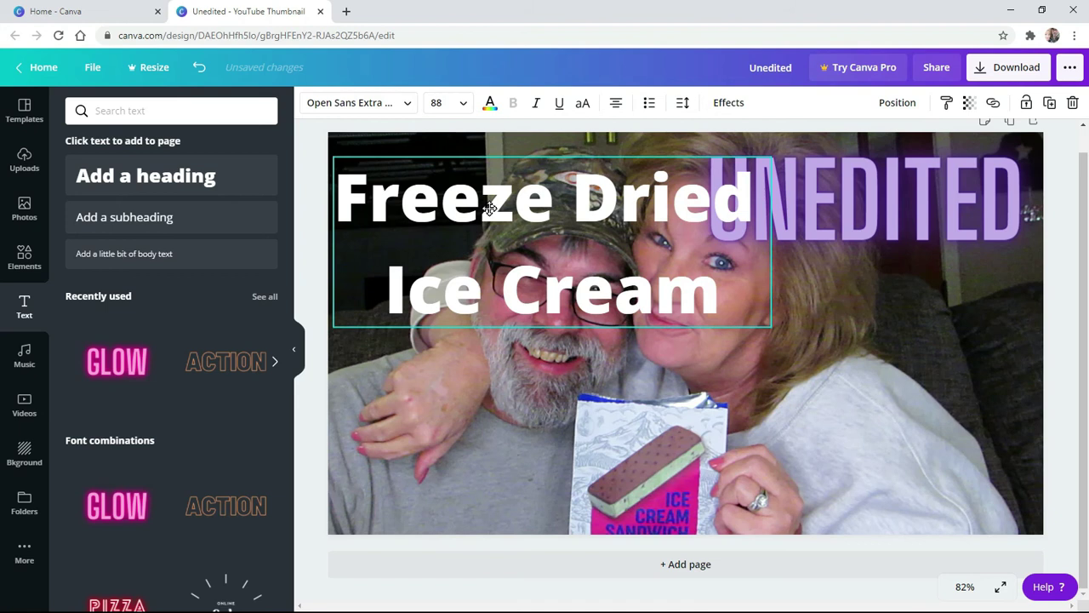
- Color the Freeze Dried Ice Cream heading with the default yellow after trying black and the photo's magenta
{"action": "left_click", "coordinate": [490, 104]}
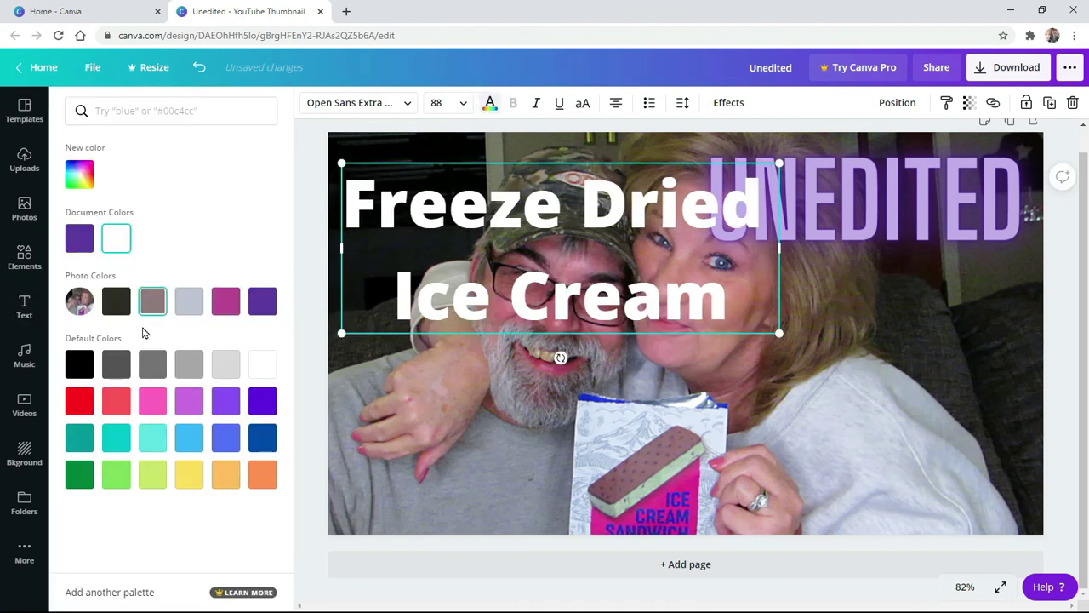
{"action": "left_click", "coordinate": [81, 365]}
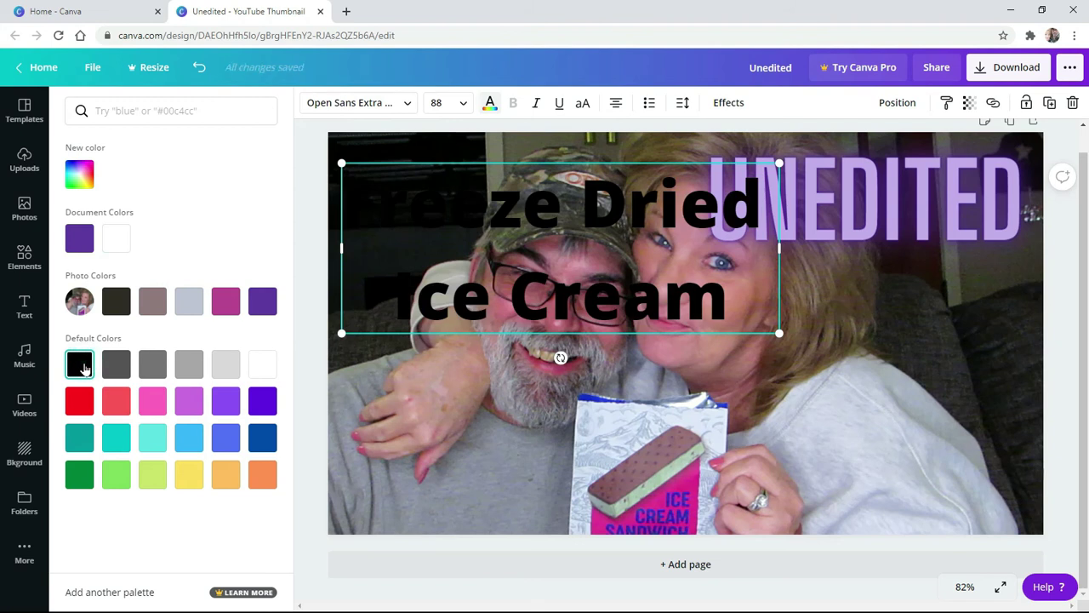
{"action": "left_click", "coordinate": [228, 307]}
{"action": "left_click", "coordinate": [190, 474]}
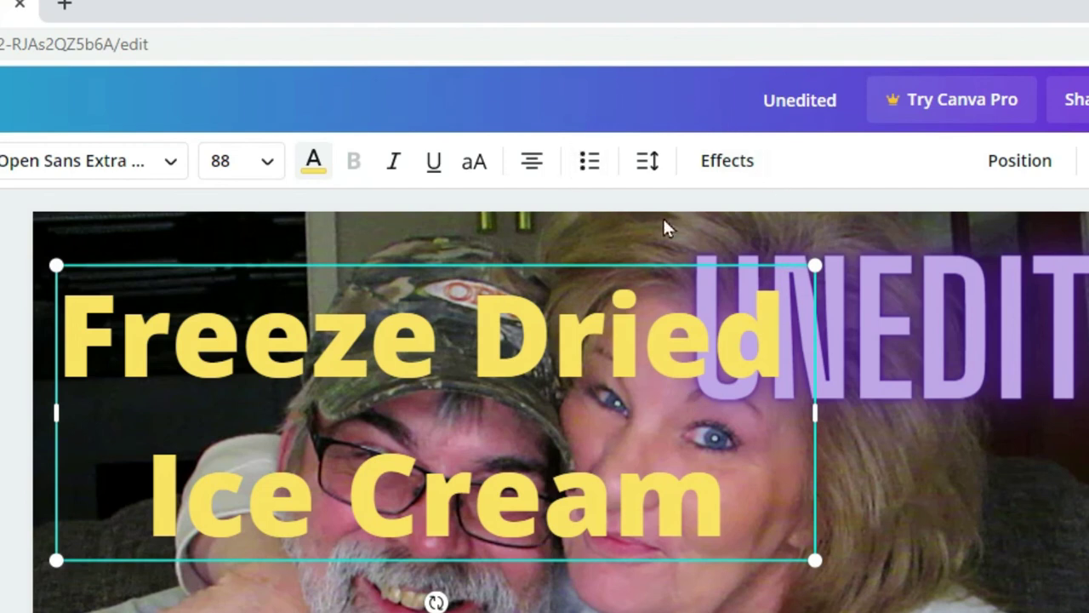
- Tighten the Freeze Dried Ice Cream heading's spacing to a line height of 0.99 and letter spacing of -37
{"action": "left_click", "coordinate": [649, 167]}
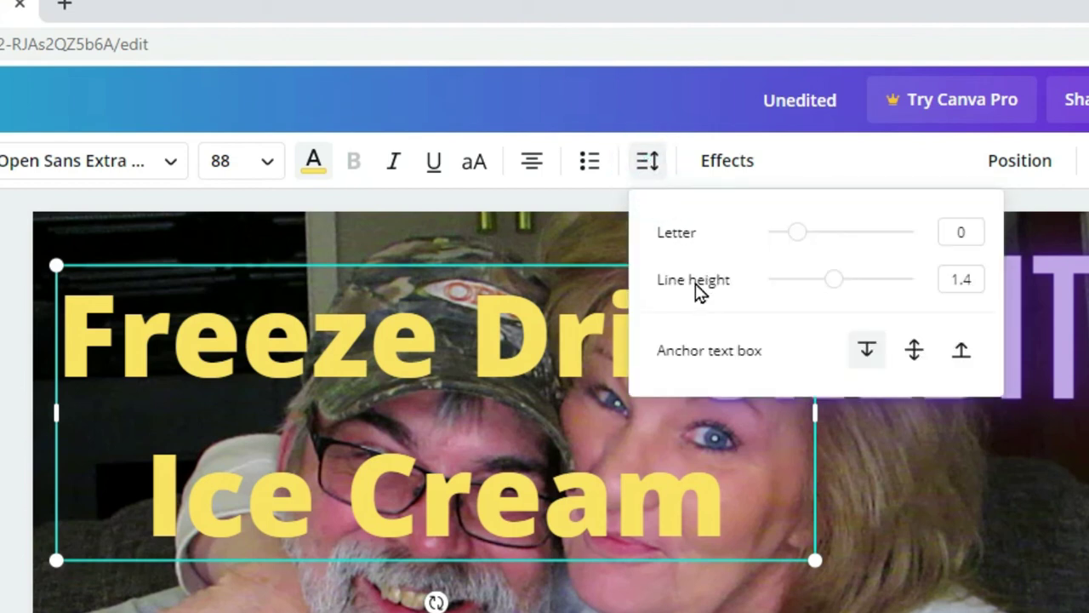
{"action": "left_click", "coordinate": [835, 283]}
{"action": "left_click_drag", "start_coordinate": [835, 286], "coordinate": [805, 289]}
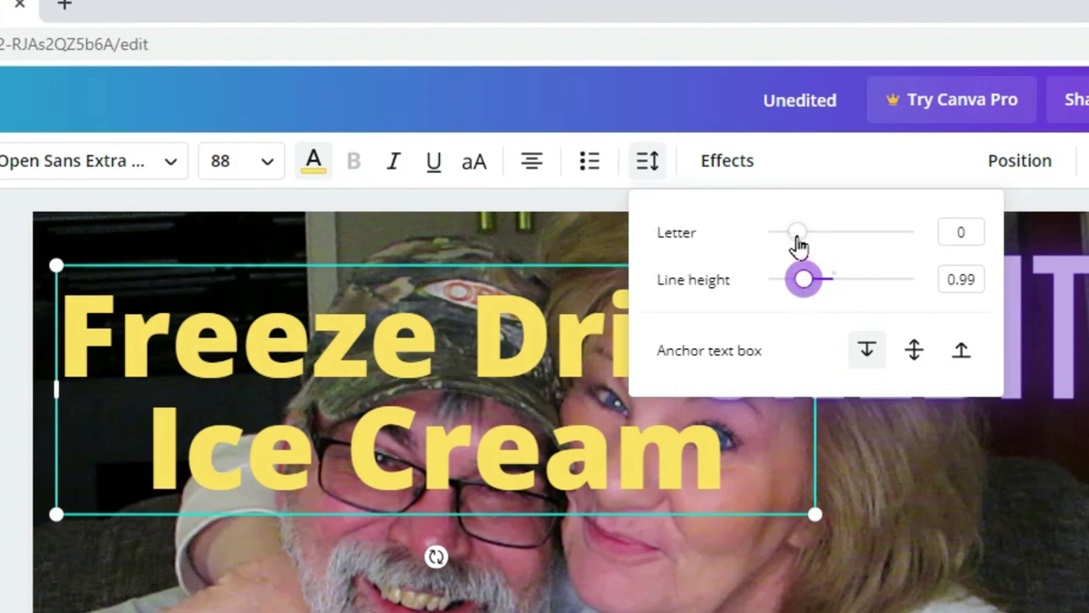
{"action": "mouse_move", "coordinate": [800, 244]}
{"action": "left_mouse_down"}
{"action": "mouse_move", "coordinate": [894, 253]}
{"action": "mouse_move", "coordinate": [757, 255]}
{"action": "mouse_move", "coordinate": [806, 253]}
{"action": "mouse_move", "coordinate": [776, 255]}
{"action": "mouse_move", "coordinate": [803, 257]}
{"action": "mouse_move", "coordinate": [793, 257]}
{"action": "left_mouse_up"}
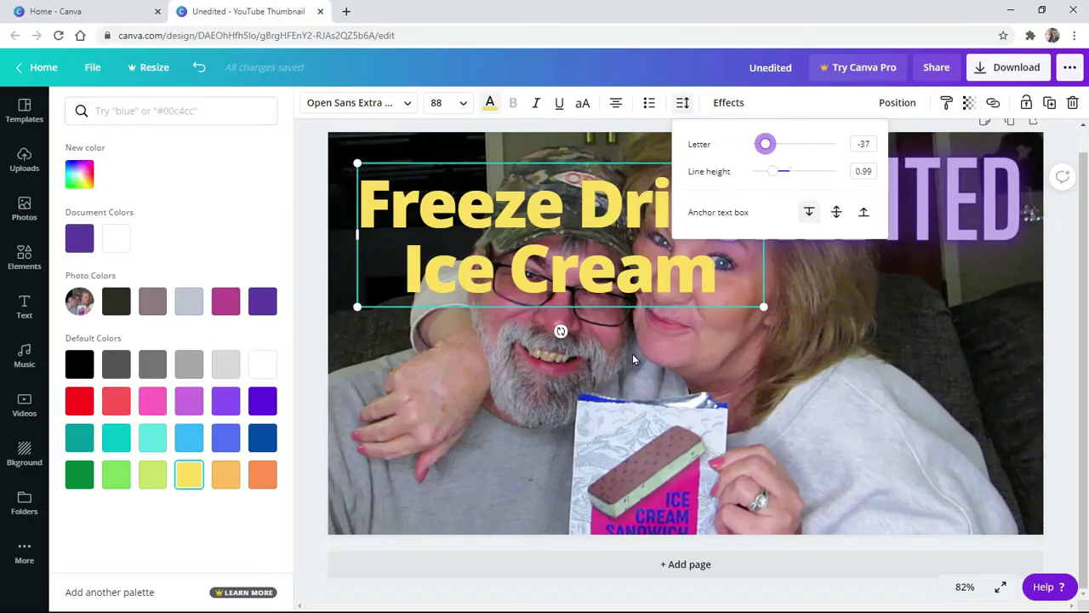
{"action": "key", "text": "Escape"}
- Shrink the Freeze Dried Ice Cream heading to size 72.9 and tilt it slightly counterclockwise in the thumbnail's upper-left corner
{"action": "left_click", "coordinate": [577, 232]}
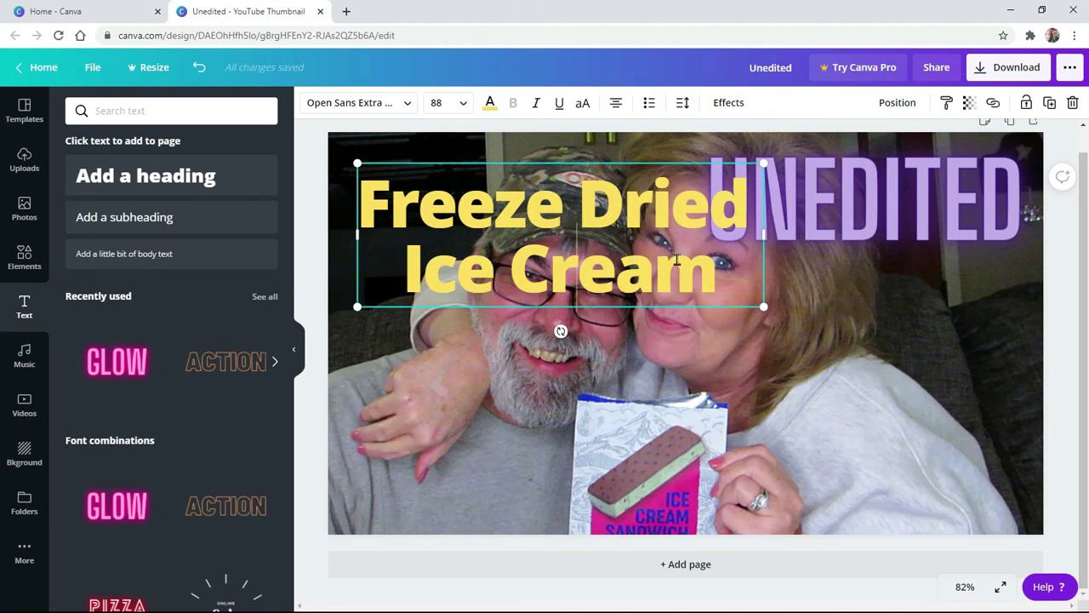
{"action": "left_click_drag", "start_coordinate": [761, 306], "coordinate": [697, 276]}
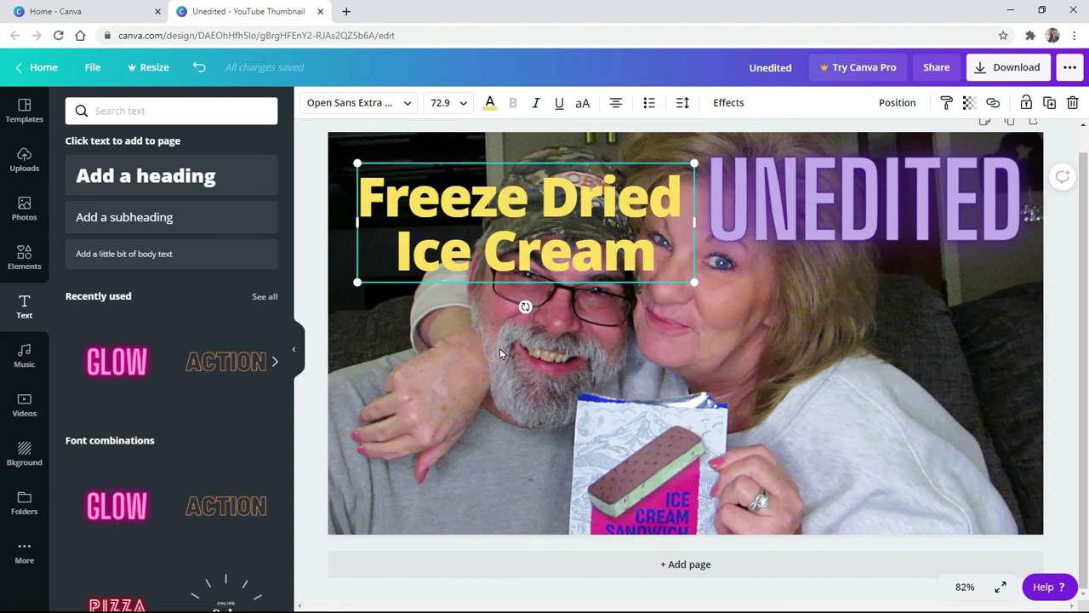
{"action": "left_click_drag", "start_coordinate": [526, 307], "coordinate": [534, 303]}
{"action": "left_click", "coordinate": [507, 378]}
{"action": "left_click", "coordinate": [534, 237]}
{"action": "left_click_drag", "start_coordinate": [534, 237], "coordinate": [528, 236]}
{"action": "key", "text": "ctrl+z"}
{"action": "key", "text": "ctrl+z"}
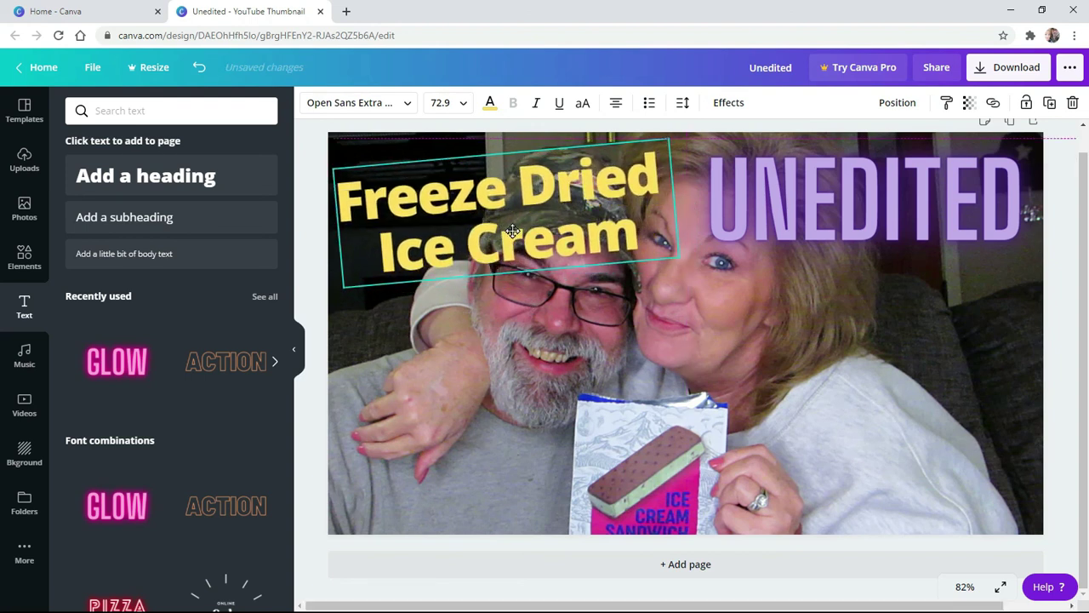
{"action": "left_click", "coordinate": [806, 338]}
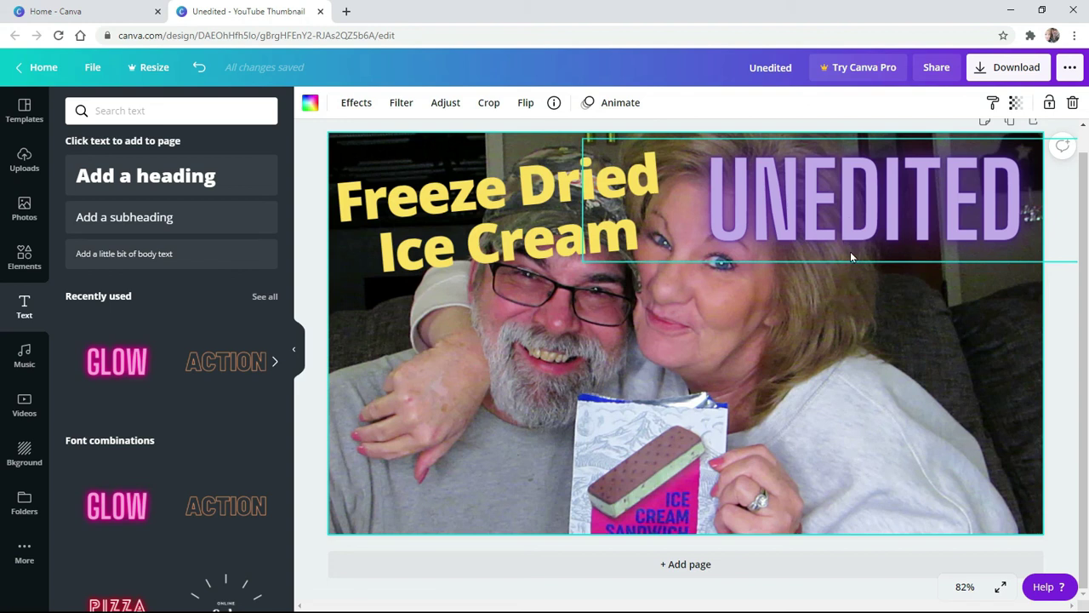
- Add REVIEW as a second line beneath UNEDITED in the purple glowing text
{"action": "left_click", "coordinate": [860, 197]}
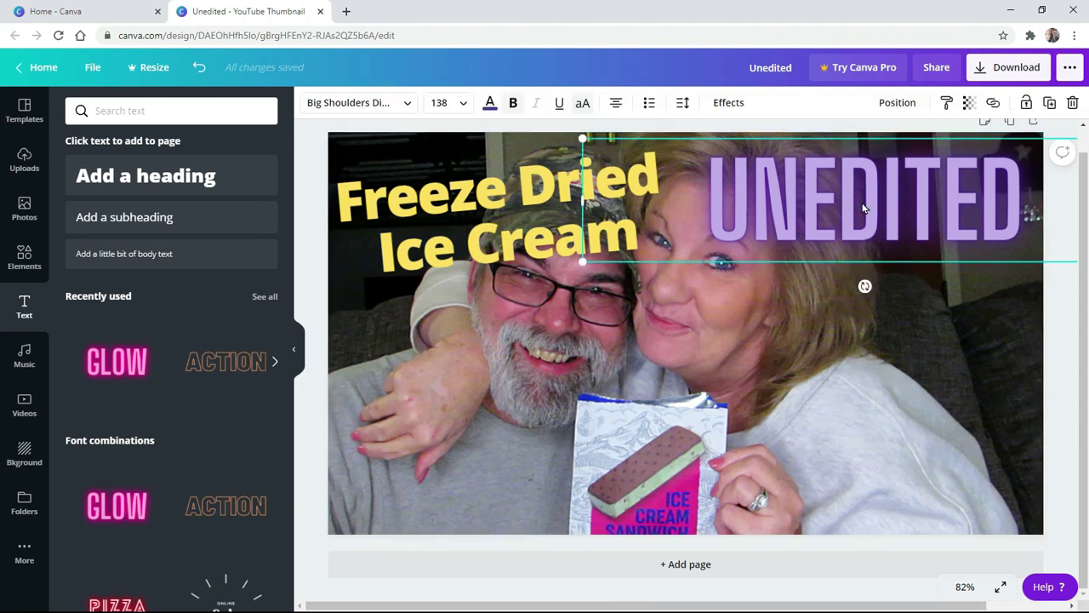
{"action": "left_click", "coordinate": [889, 199]}
{"action": "left_click", "coordinate": [1026, 201]}
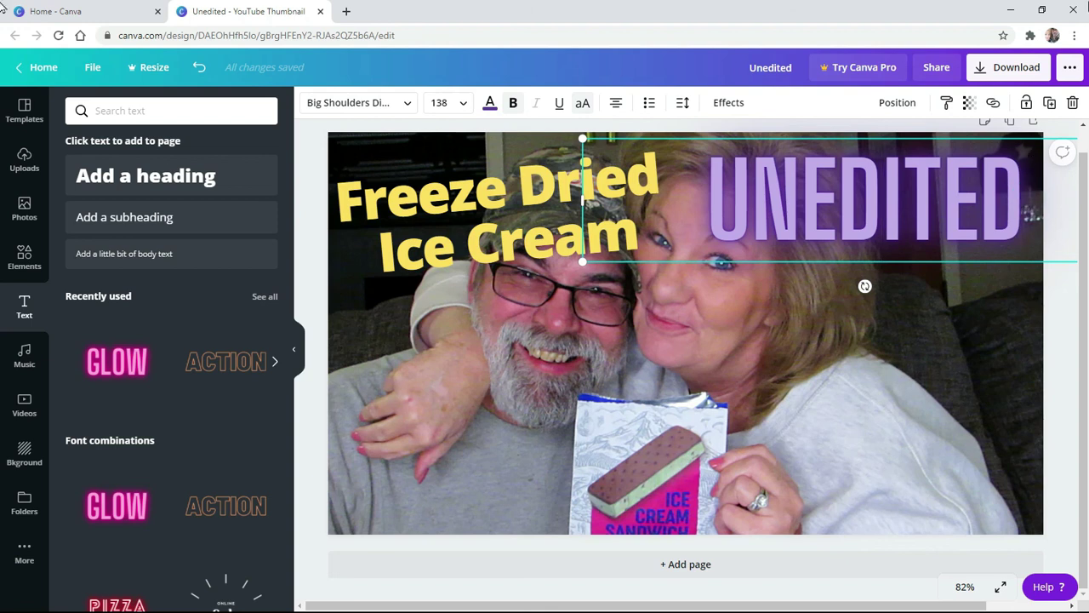
{"action": "key", "text": "Return"}
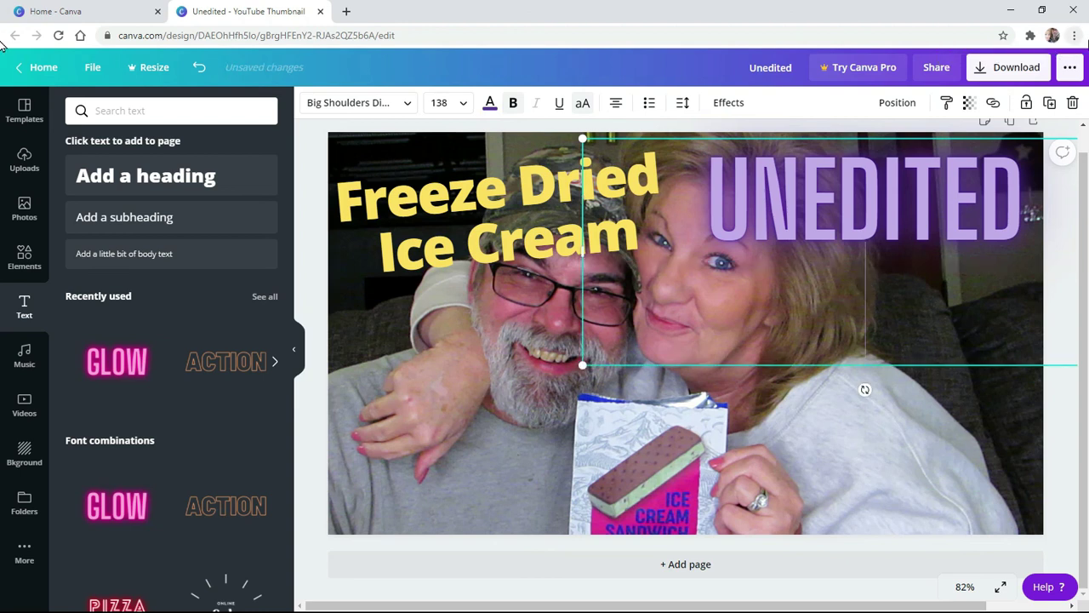
{"action": "type", "text": "R"}
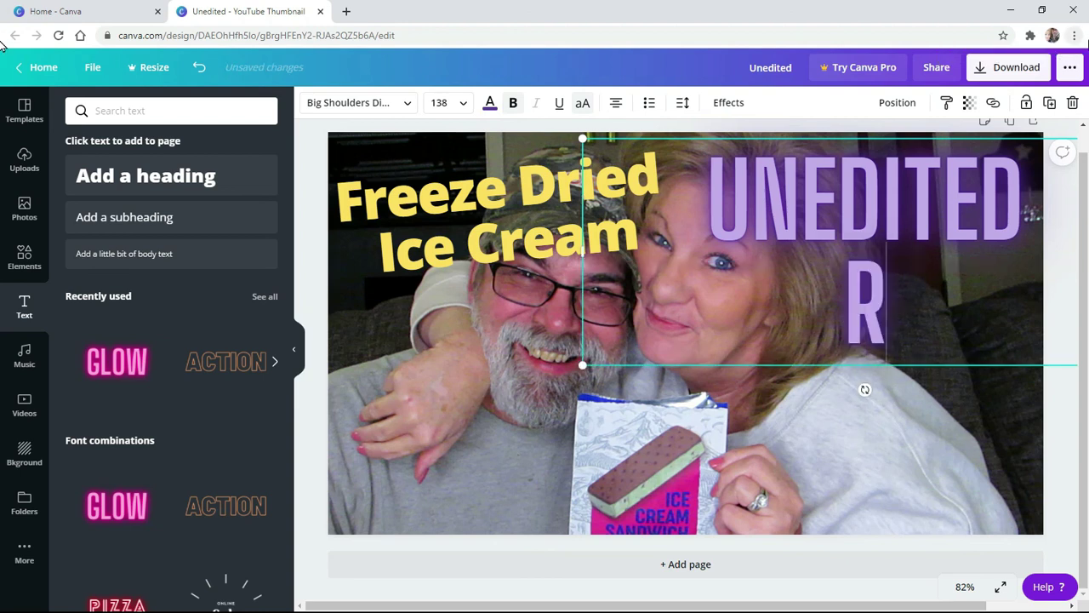
{"action": "type", "text": "EVIEW"}
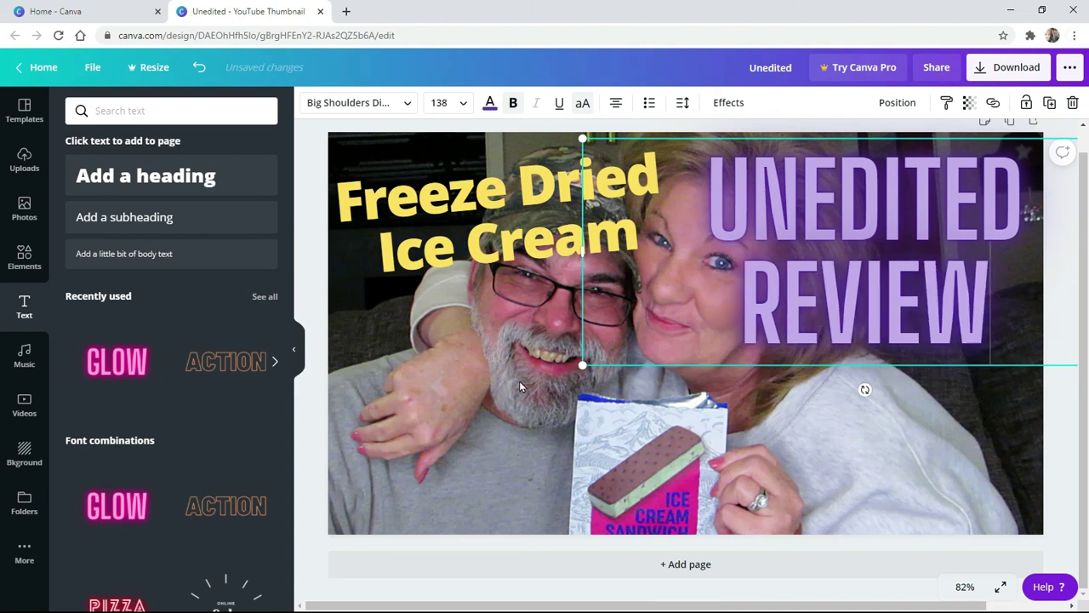
- Finish editing the UNEDITED REVIEW text and browse the stock photos and font combinations
{"action": "left_click", "coordinate": [406, 437]}
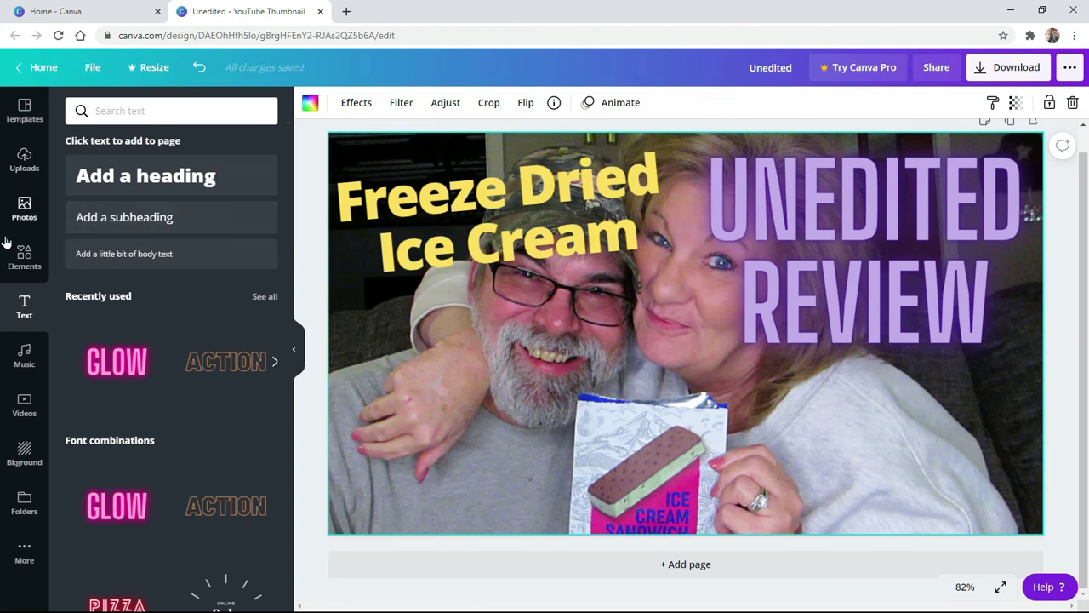
{"action": "left_click", "coordinate": [26, 209]}
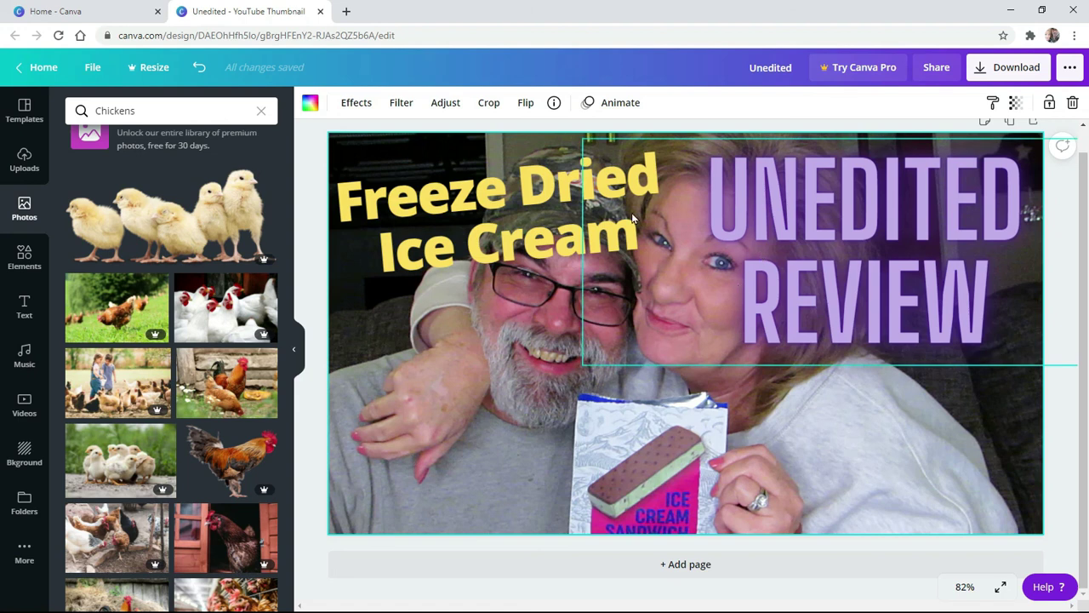
{"action": "left_click", "coordinate": [24, 308]}
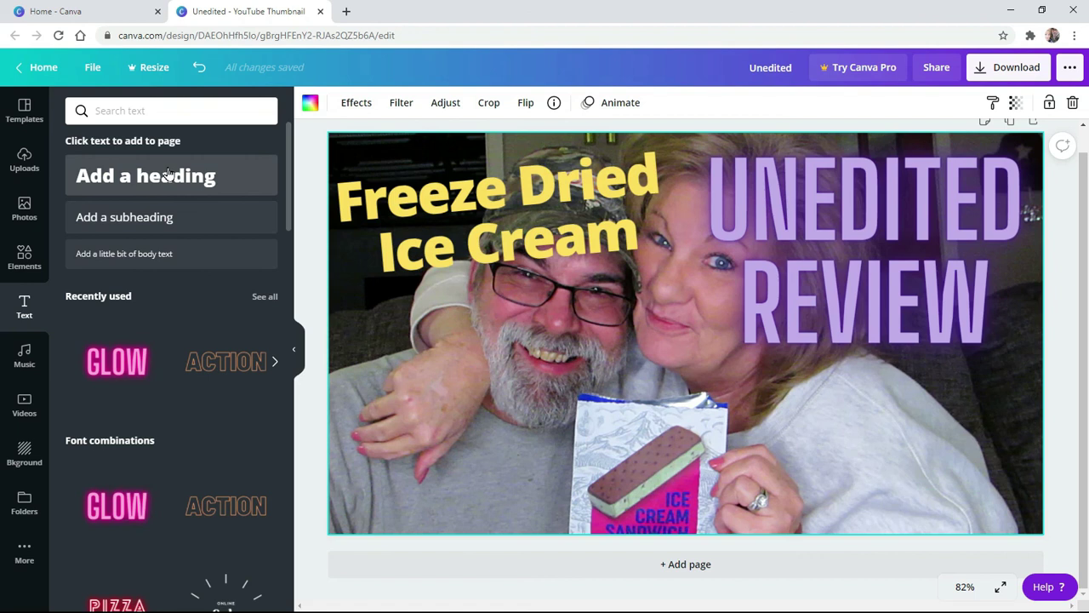
{"action": "scroll", "coordinate": [175, 289], "scroll_direction": "down", "scroll_amount": 3}
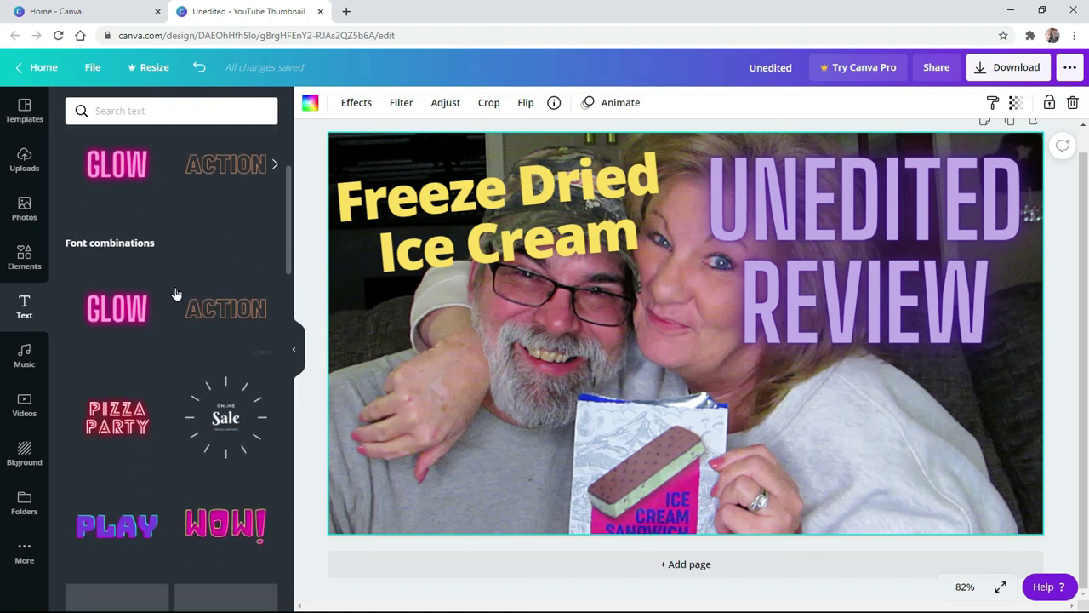
{"action": "scroll", "coordinate": [175, 294], "scroll_direction": "down", "scroll_amount": 6}
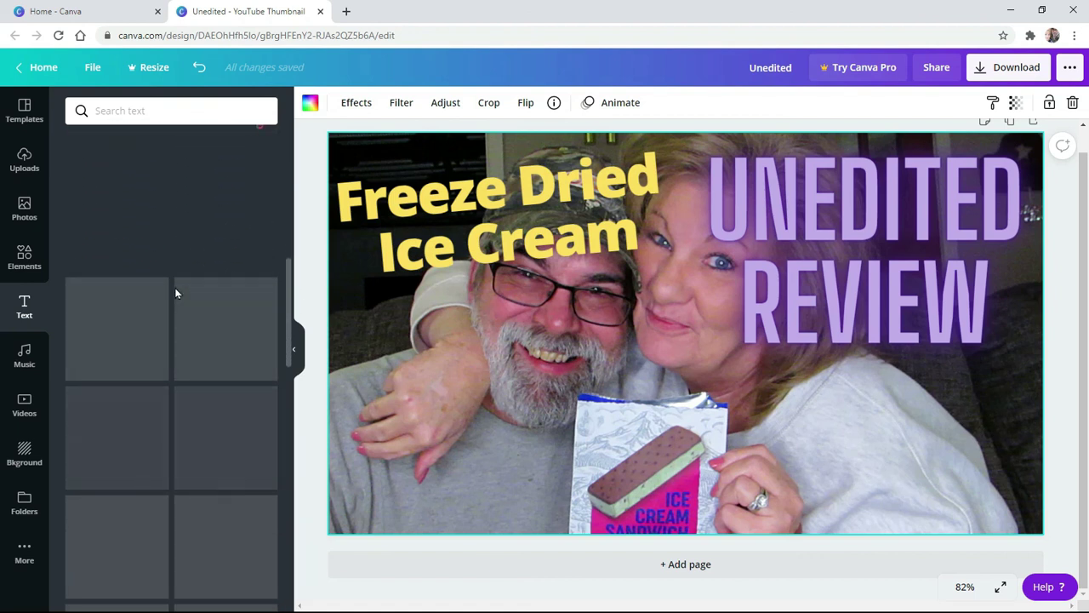
{"action": "scroll", "coordinate": [175, 293], "scroll_direction": "down", "scroll_amount": 3}
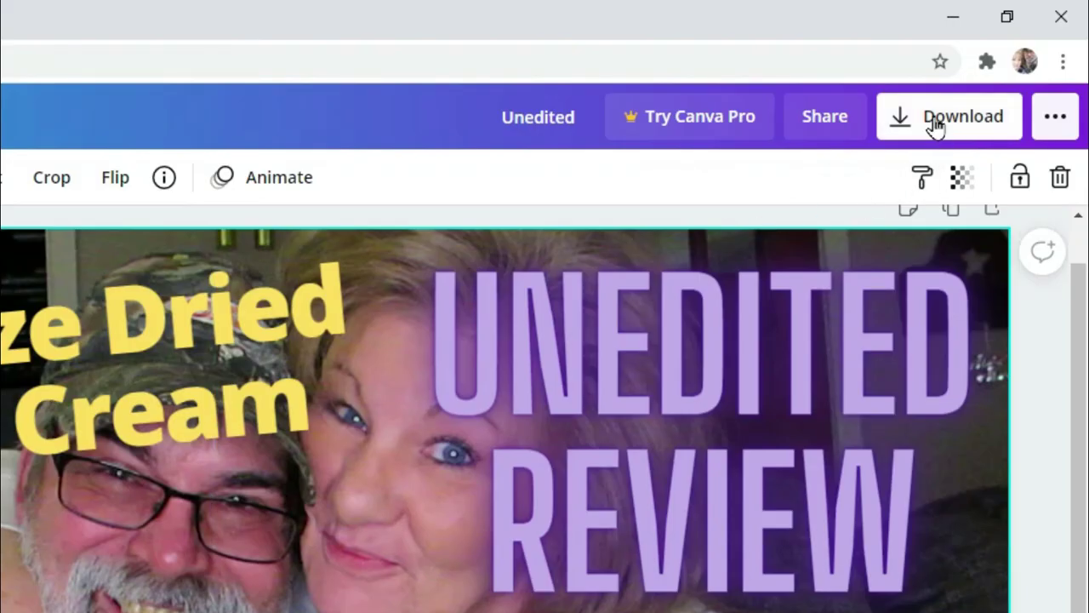
- Review the thumbnail's download options, including file type and size, and close them without downloading
{"action": "left_click", "coordinate": [934, 121]}
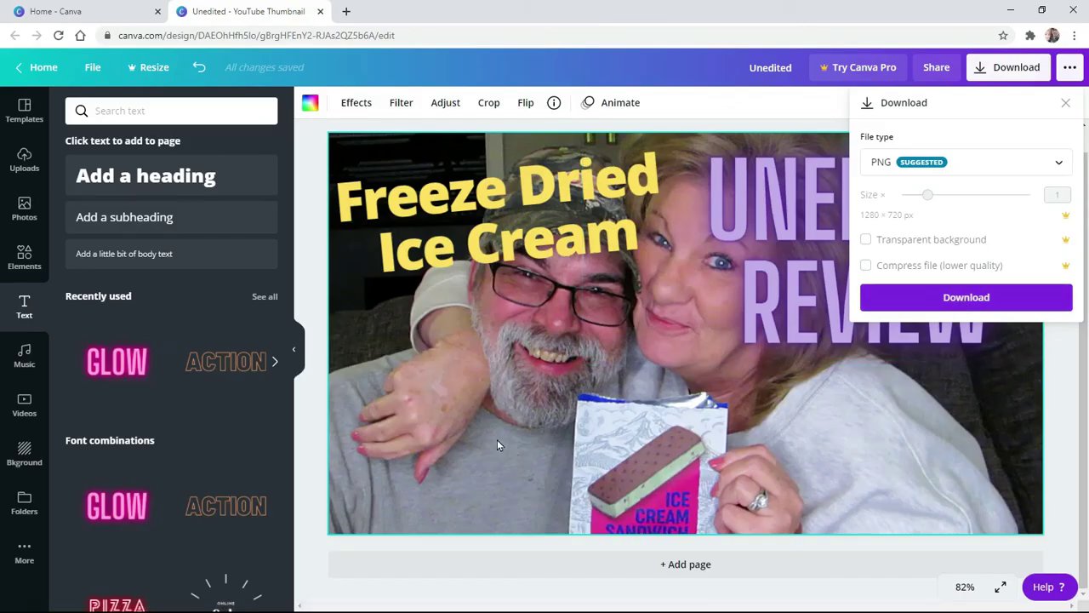
{"action": "left_click", "coordinate": [497, 439]}
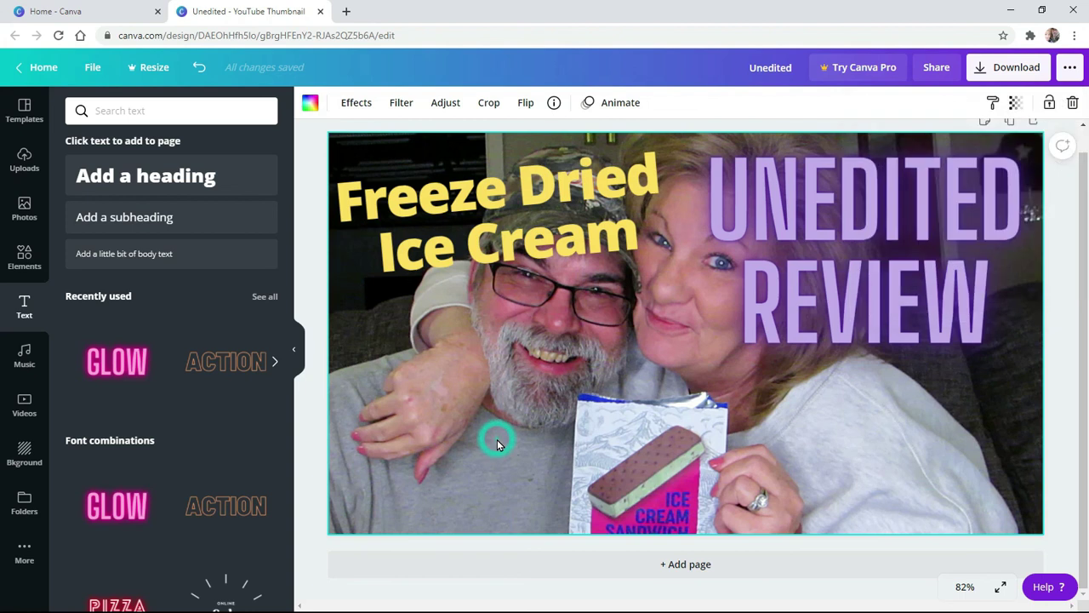